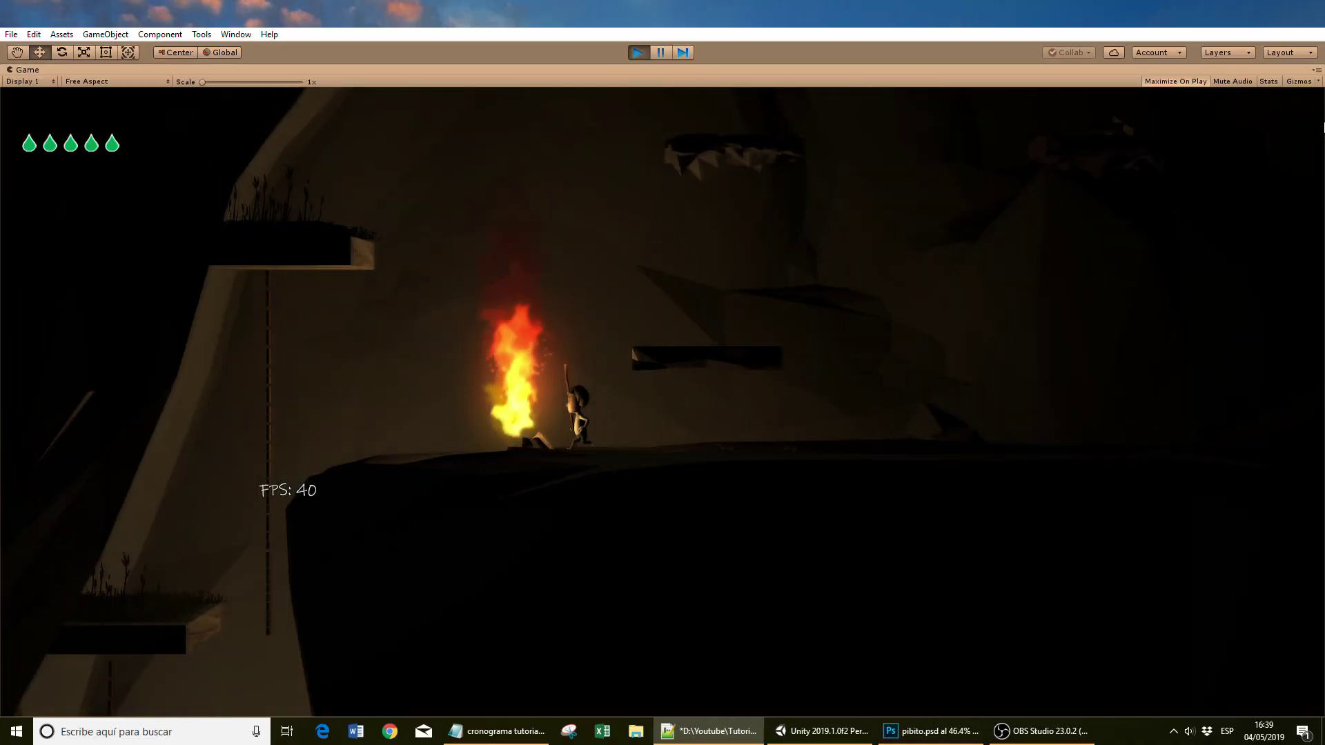
key("Right")
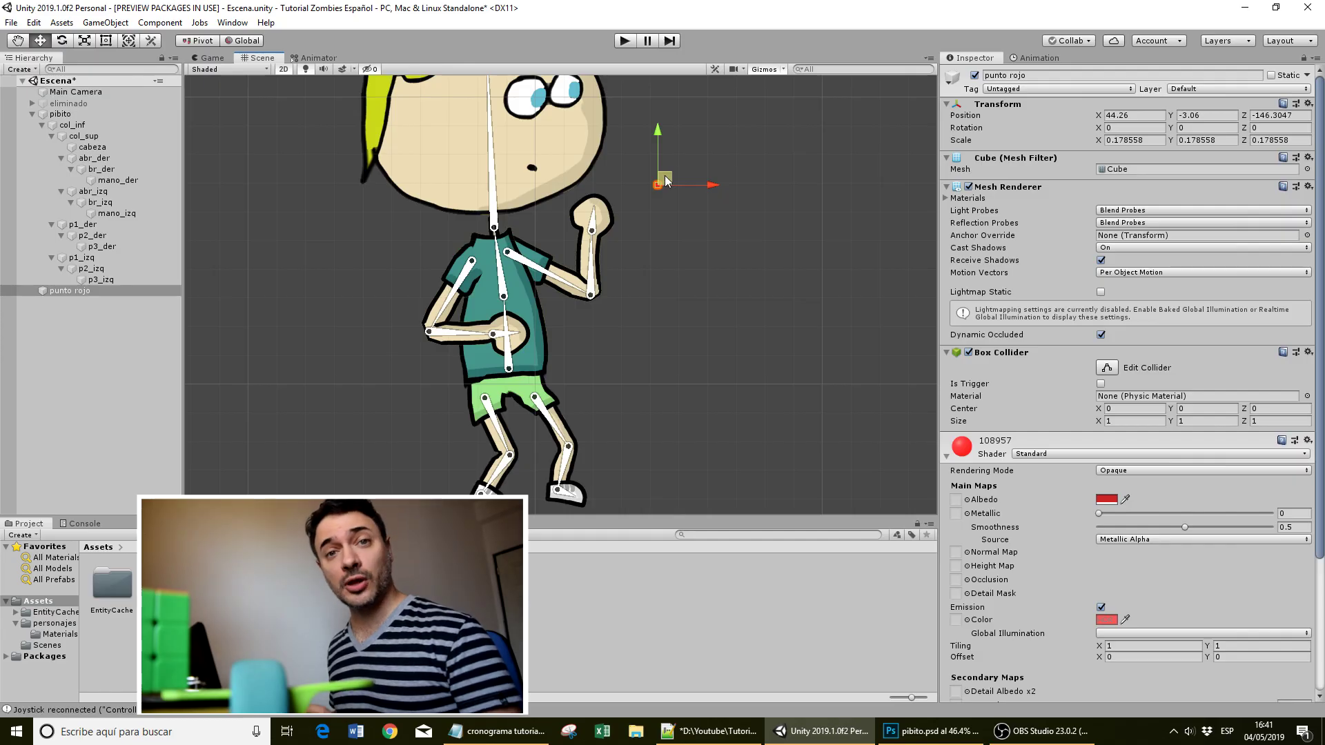
Reposition punto rojo near the raised hand and rotate the abr_izq, br_izq and mano_izq bones so the hand reaches it.
left_click_drag(667, 182, 624, 246)
left_click(566, 295)
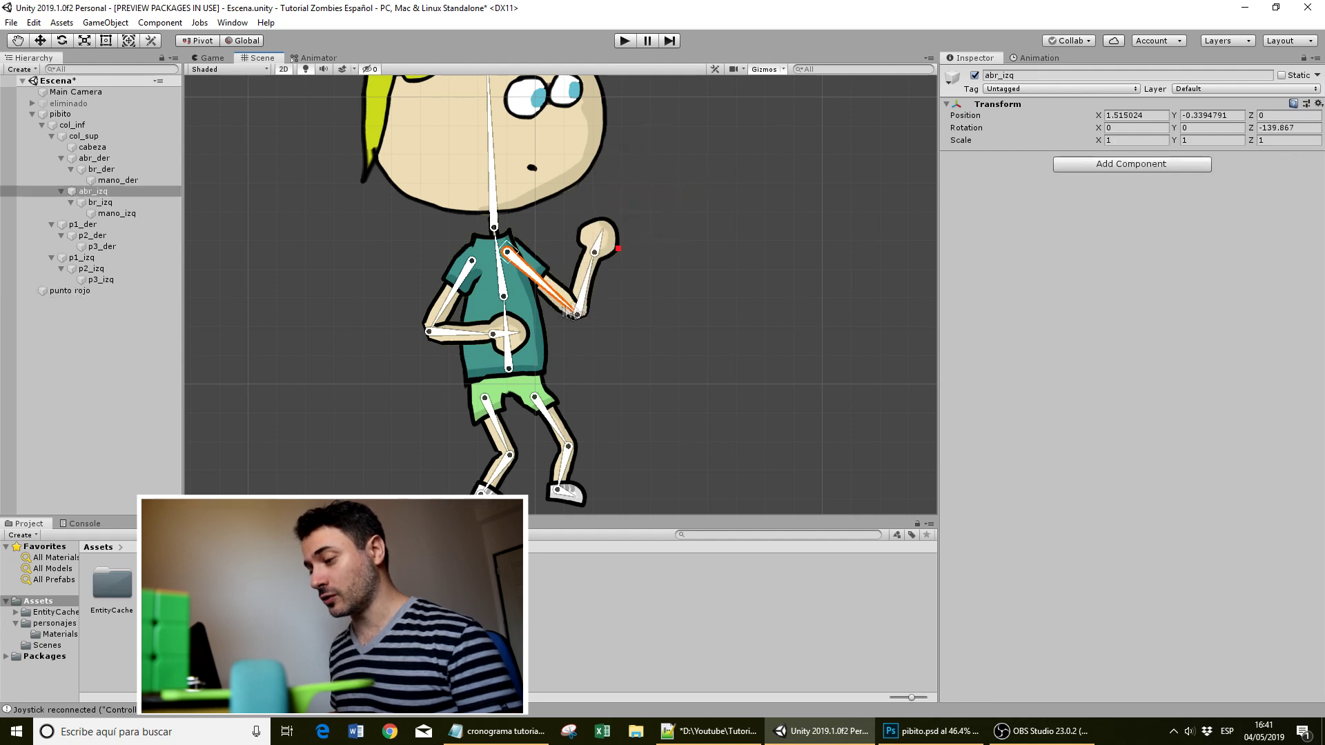
left_click(583, 289)
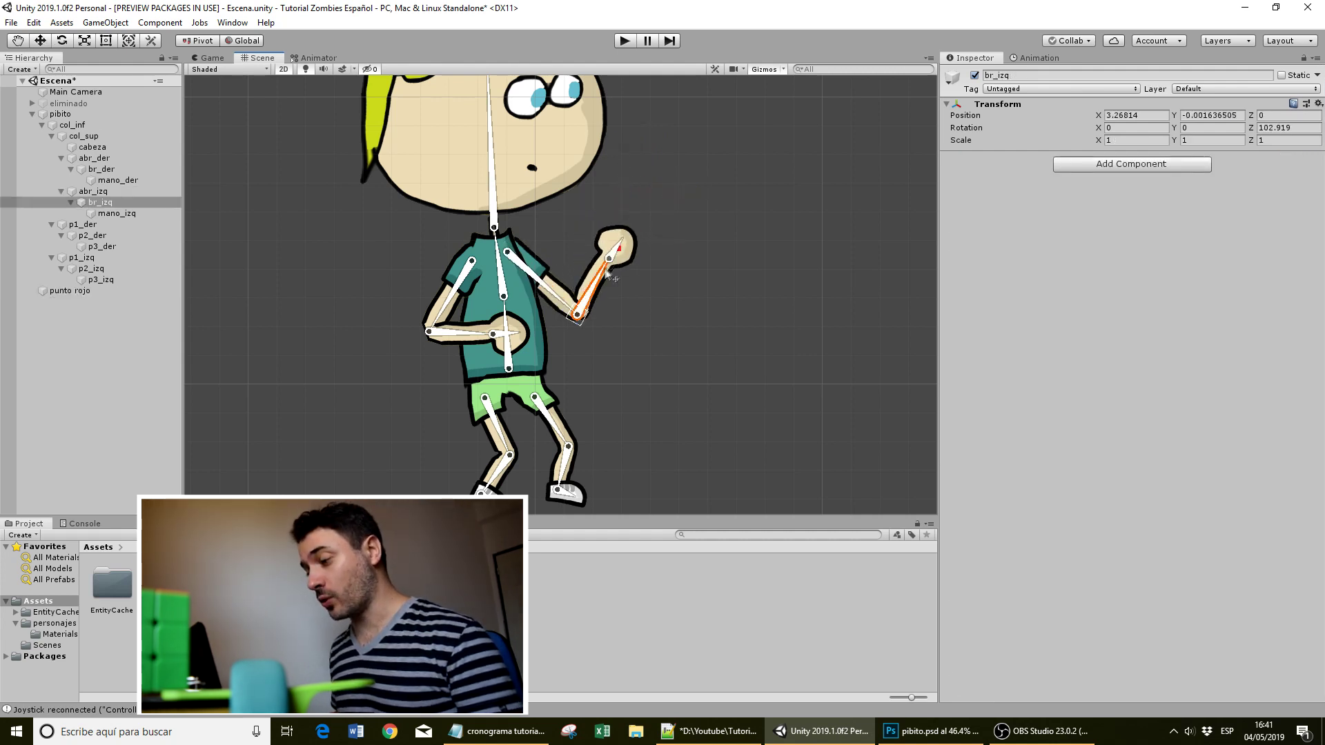
left_click(620, 248)
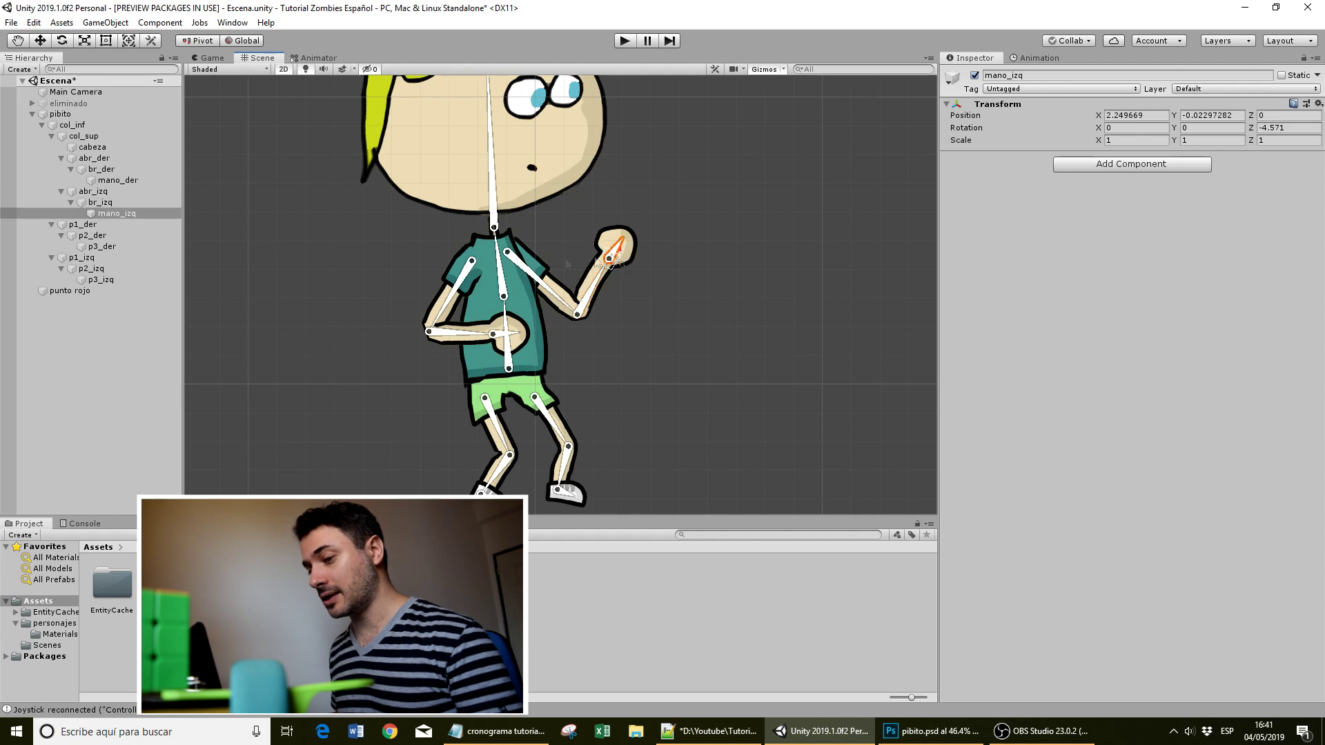
left_click(122, 292)
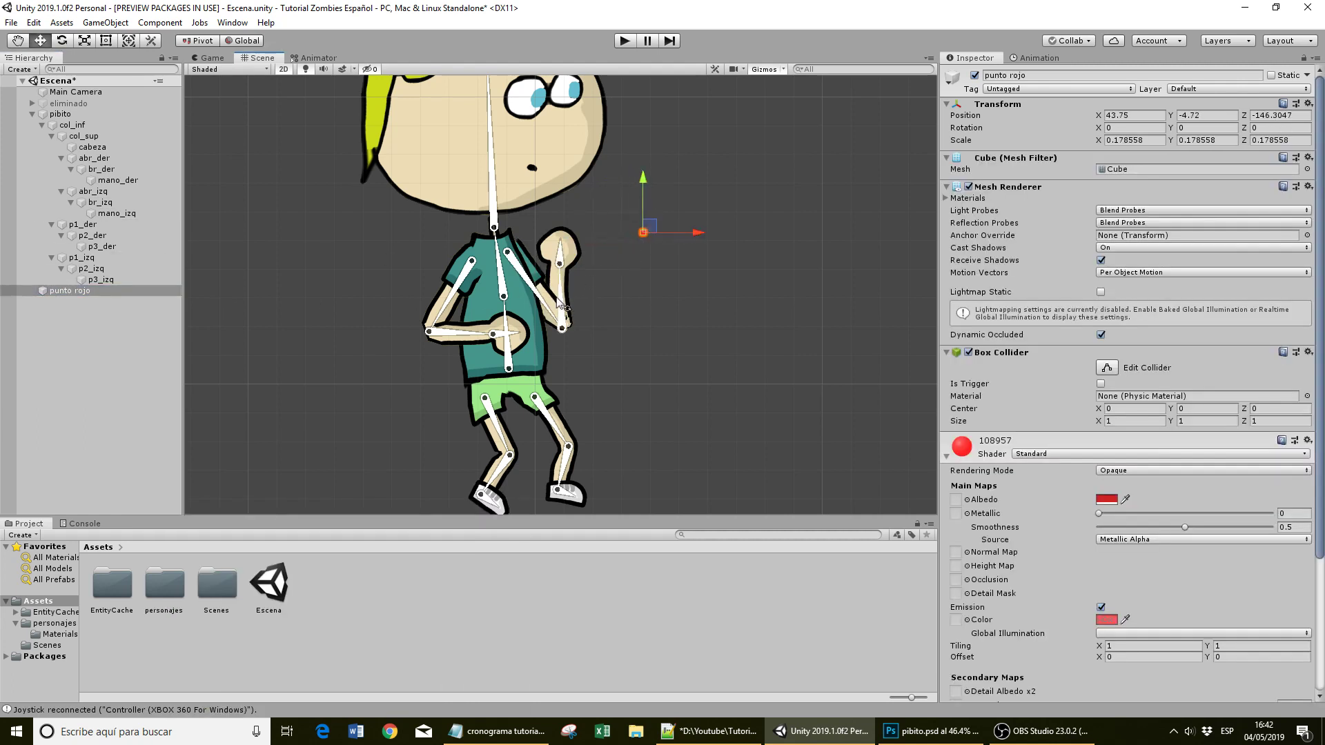
left_click_drag(550, 301, 629, 262)
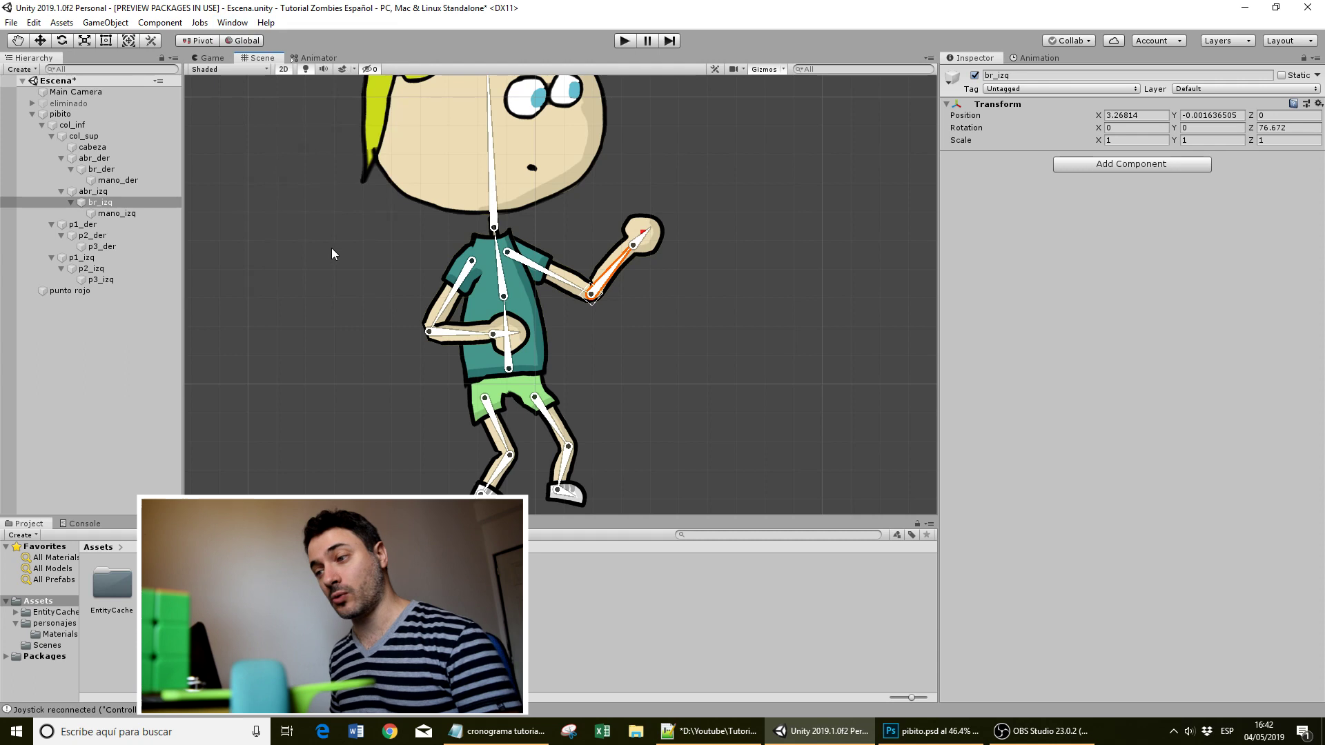
Find the 2D IK package in the Package Manager, install it and close the manager.
left_click(233, 22)
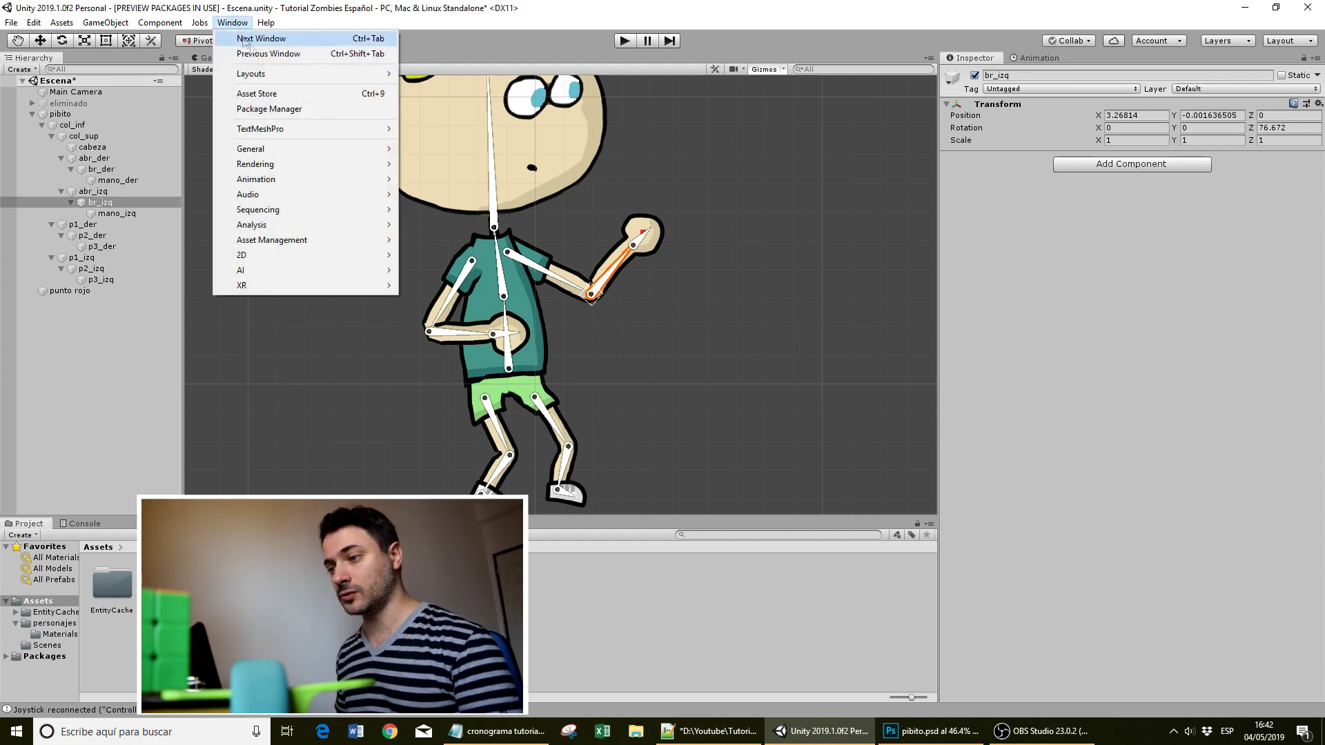
left_click(274, 110)
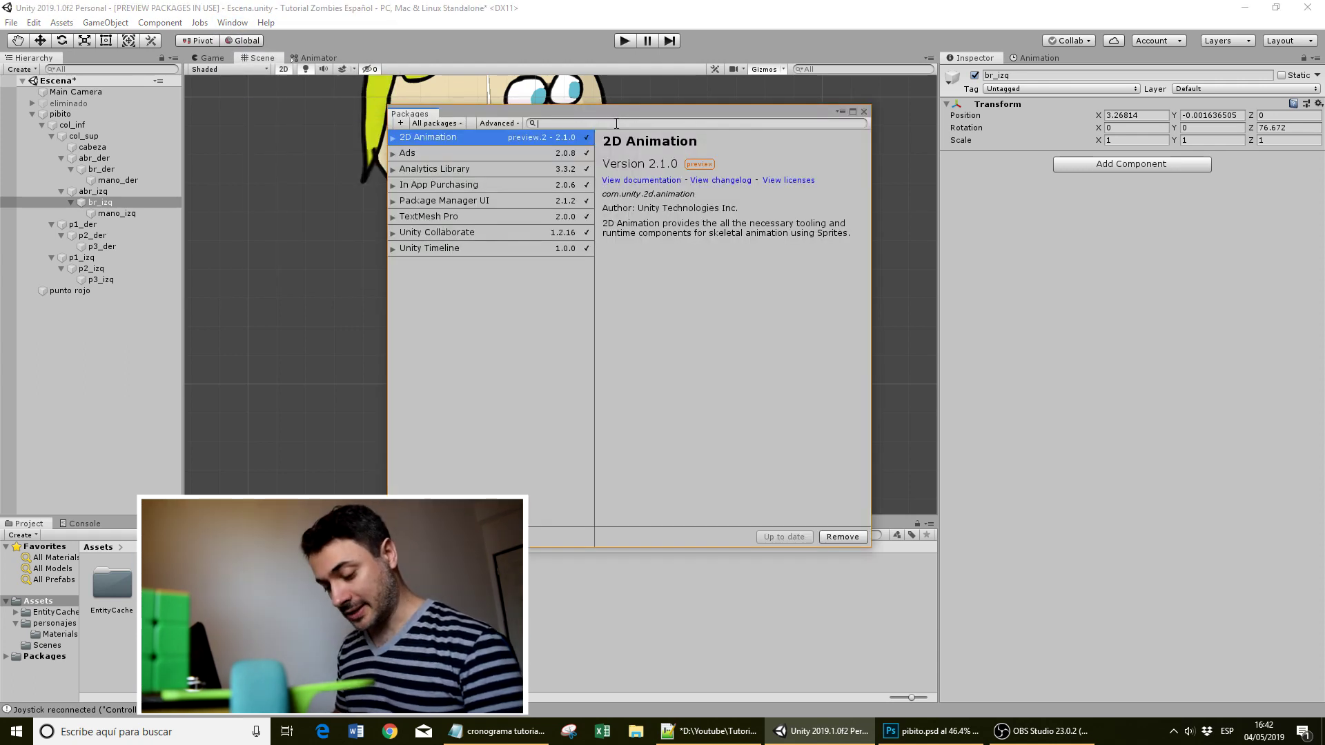
type("2d i")
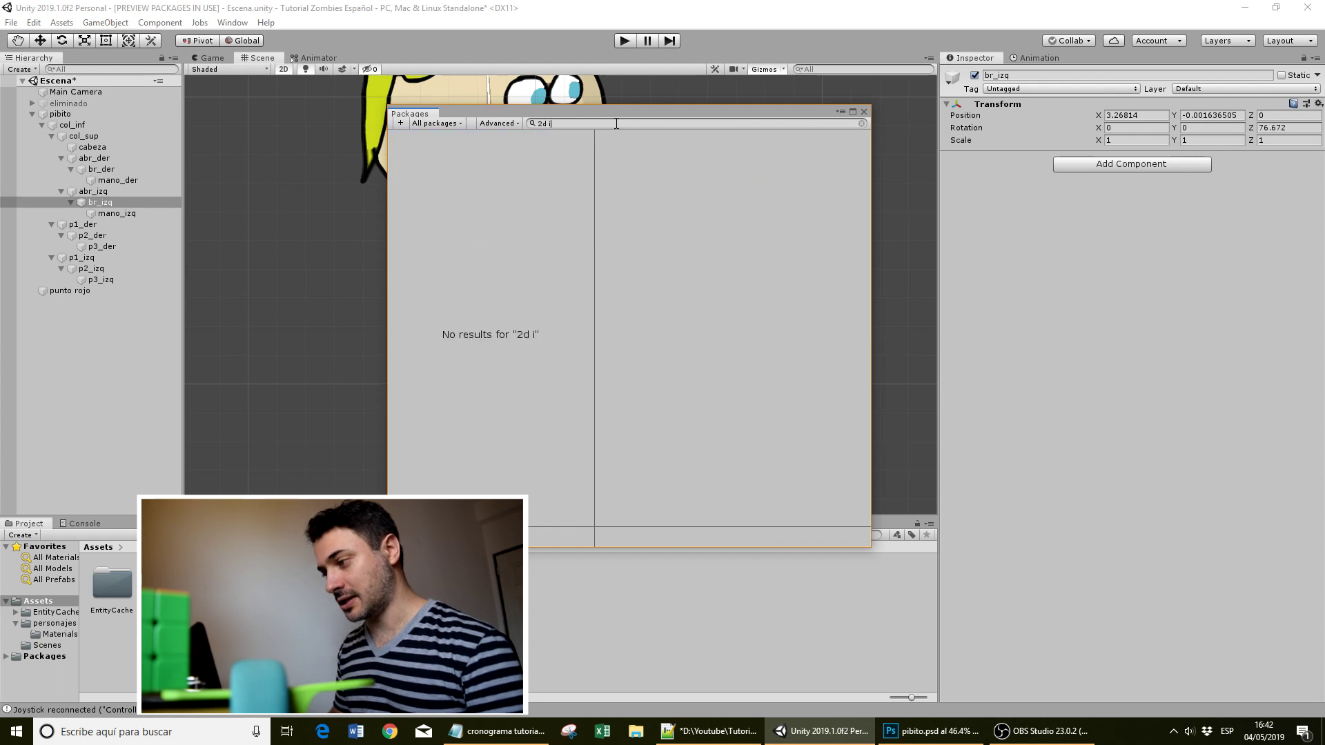
type("k")
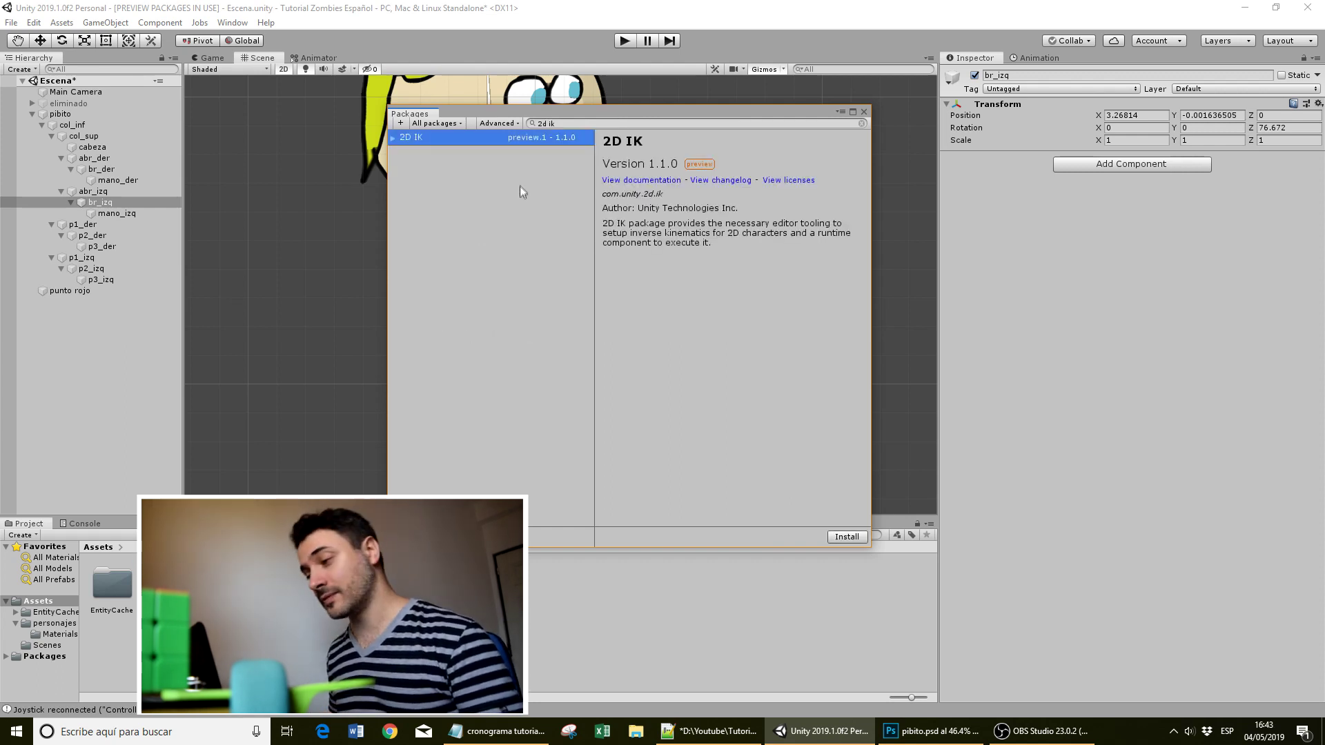
left_click(512, 128)
key("Escape")
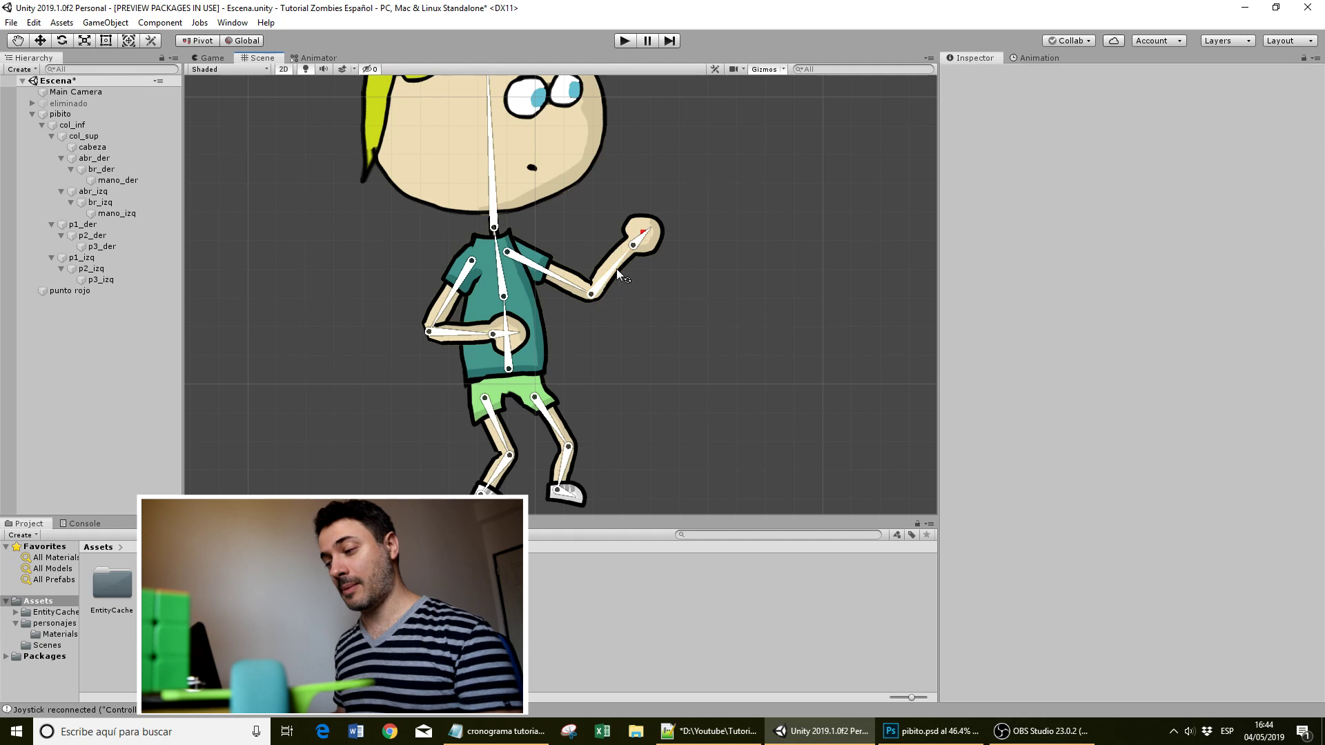
Create an empty child of br_izq named "ref mano izq" and place it inside the hand, at about X 2.71, Y 0.01.
left_click(617, 273)
right_click(118, 203)
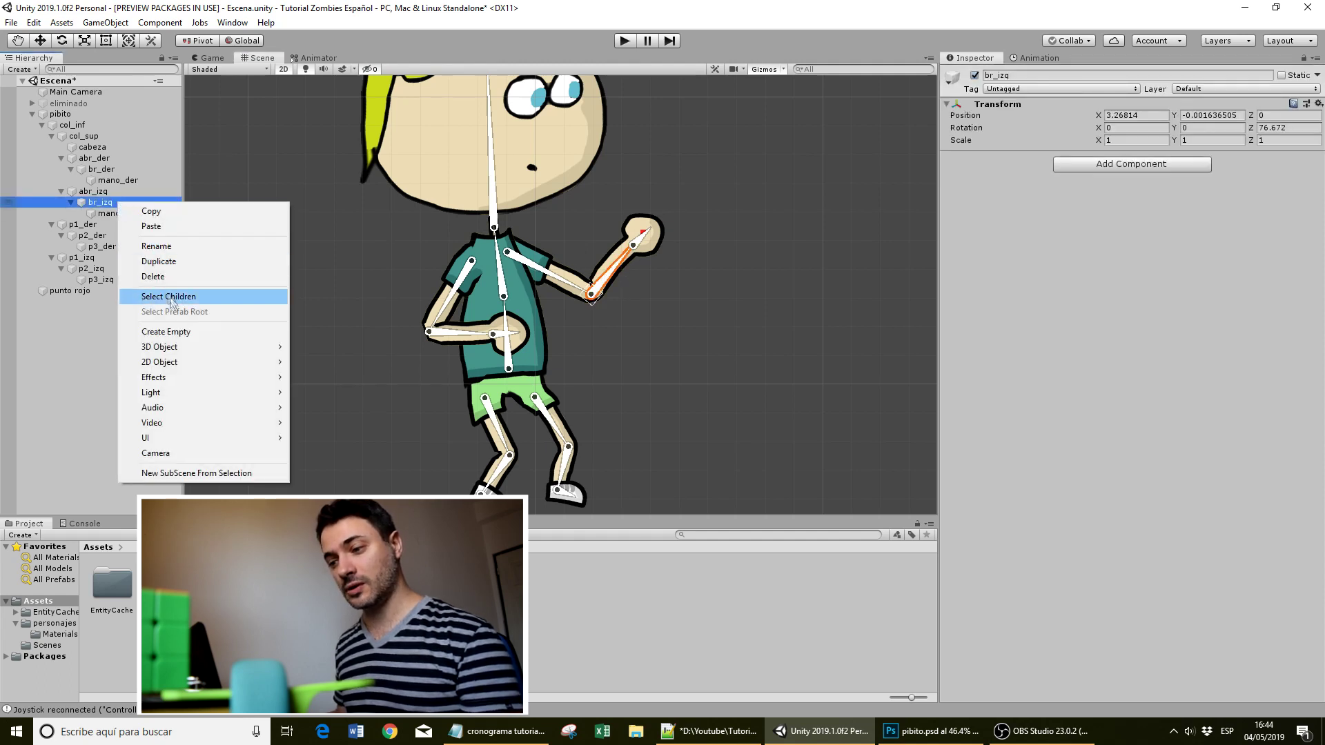
left_click(178, 332)
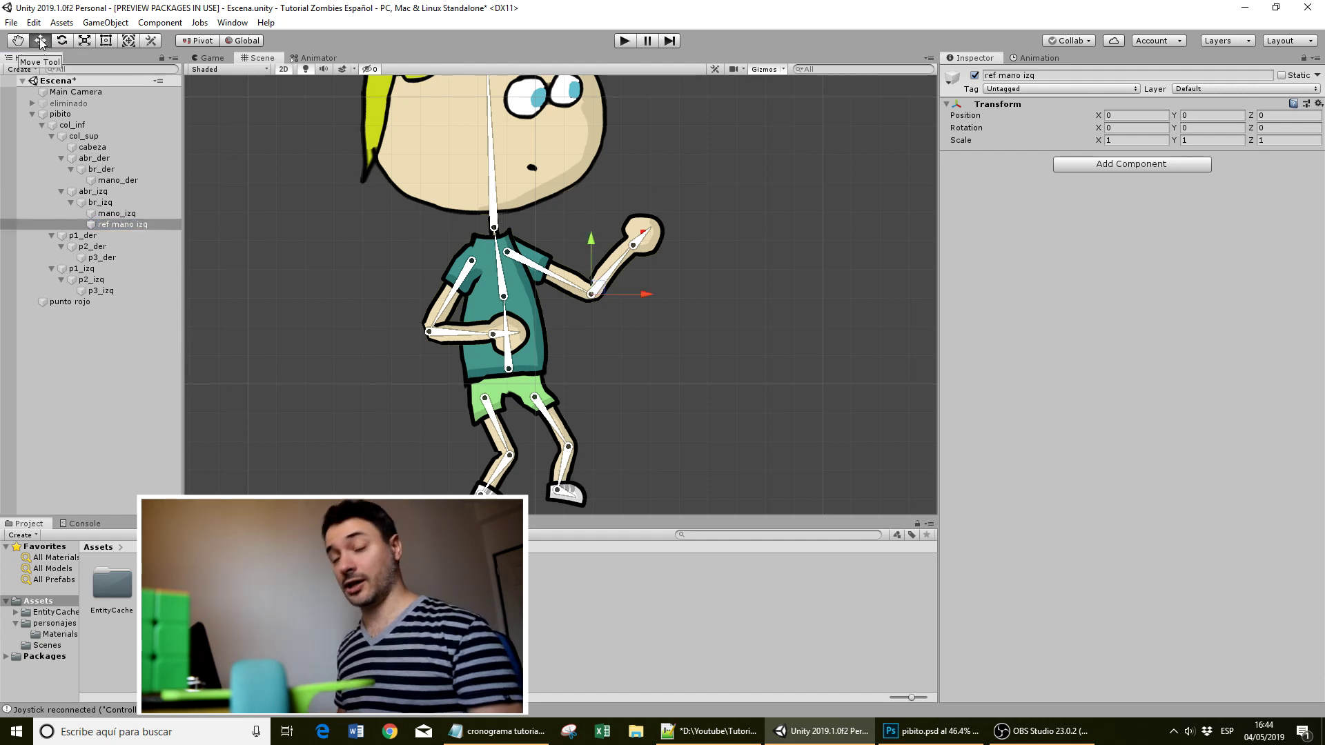
scroll(648, 280, "up", 6)
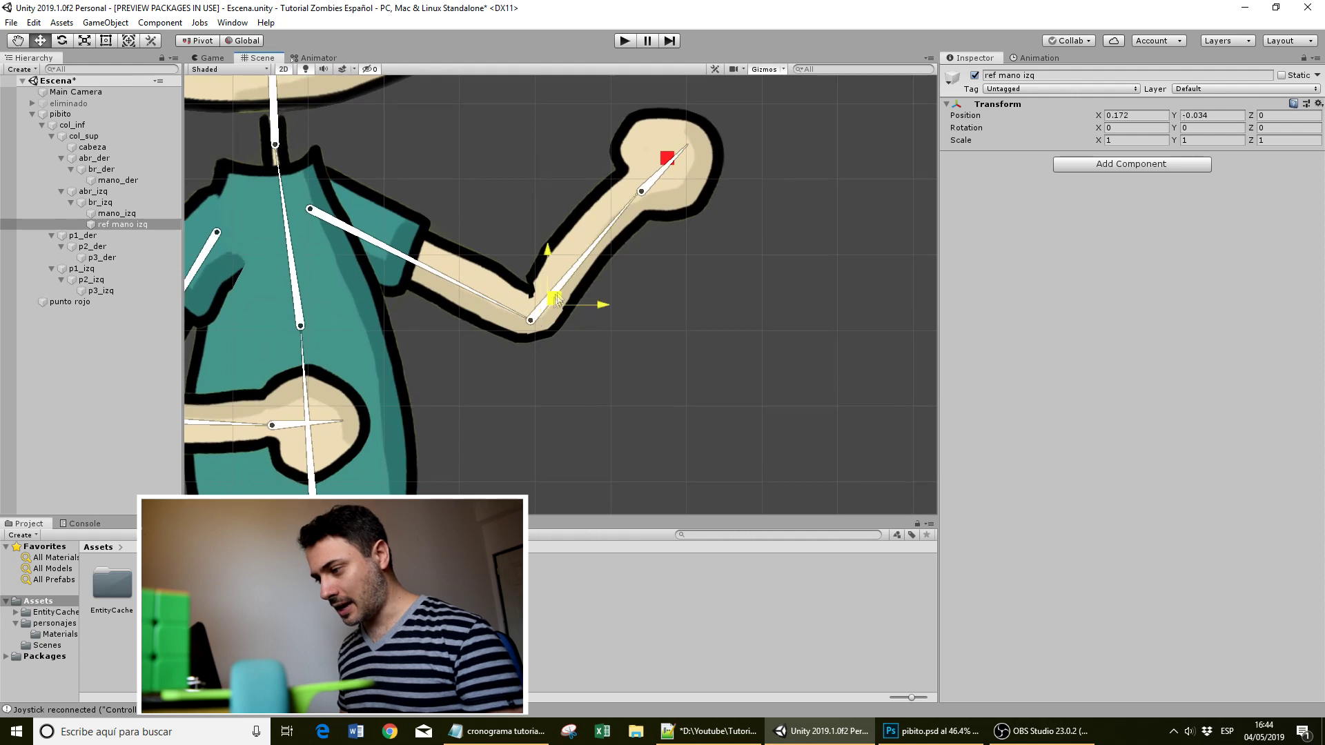
left_click_drag(556, 300, 666, 158)
scroll(667, 158, "up", 3)
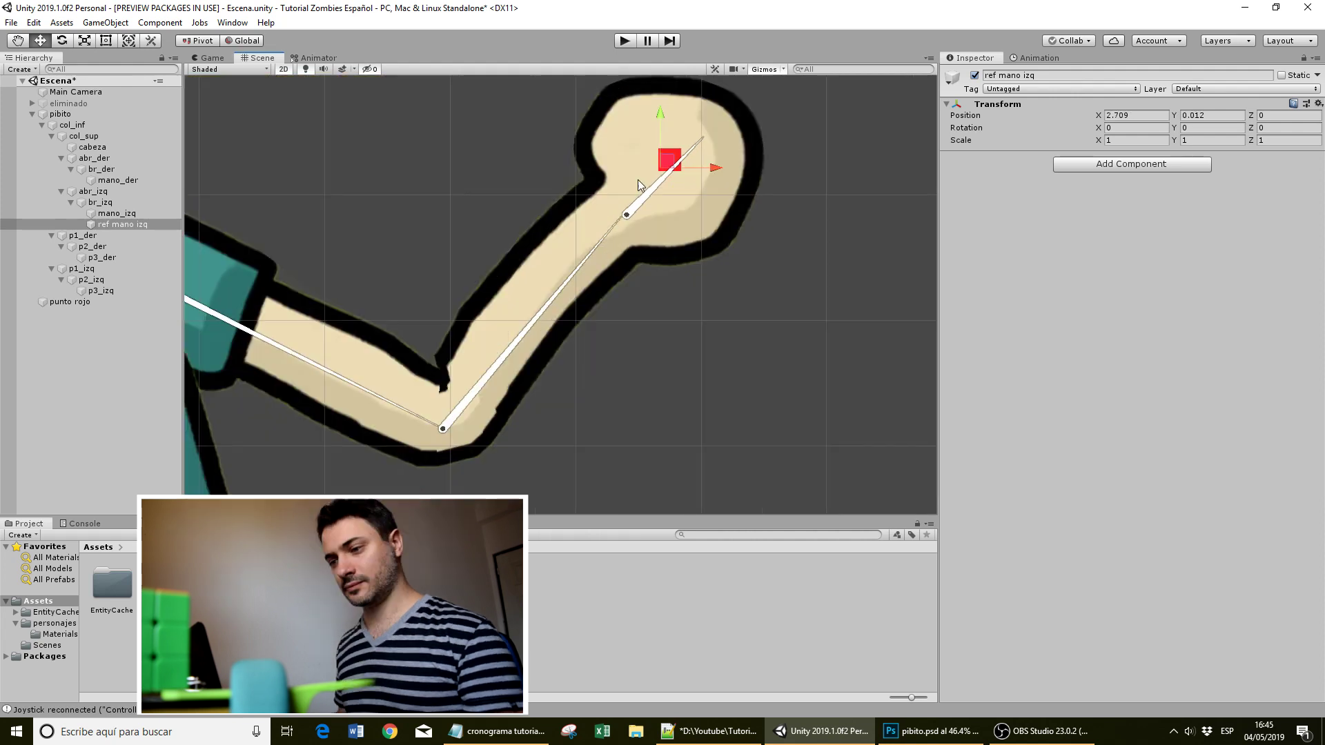
Create an empty child of br_der named "ref mano der" and place it inside the hand, at about X 2.78, Y 0.03.
right_click(114, 173)
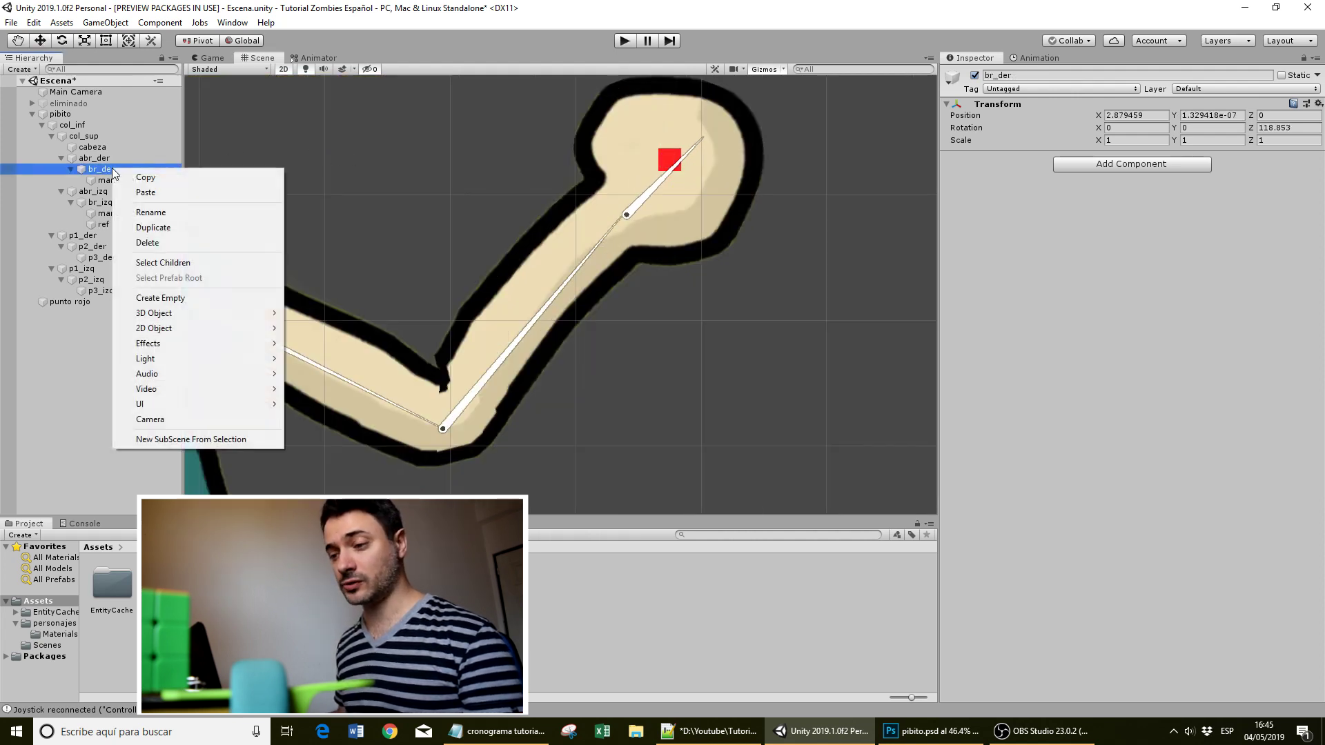
left_click(171, 297)
type("ref mano der")
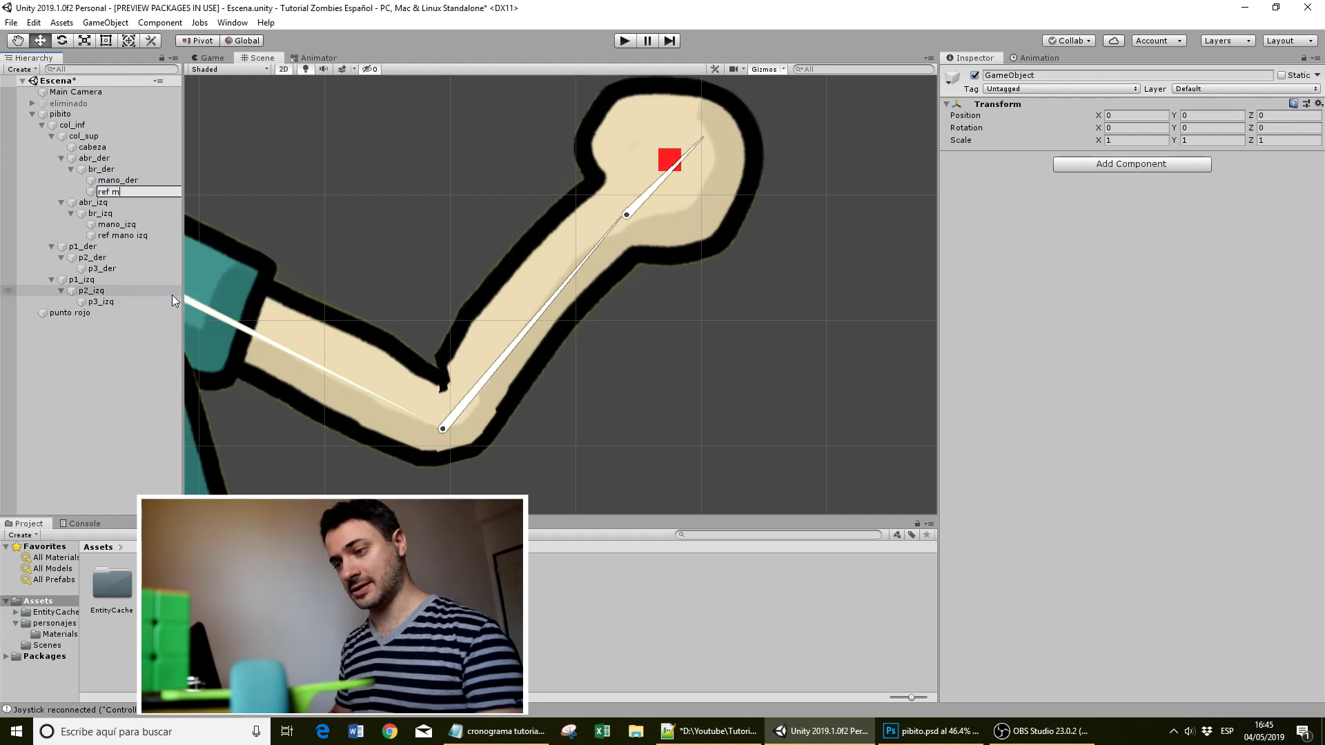
key("Return")
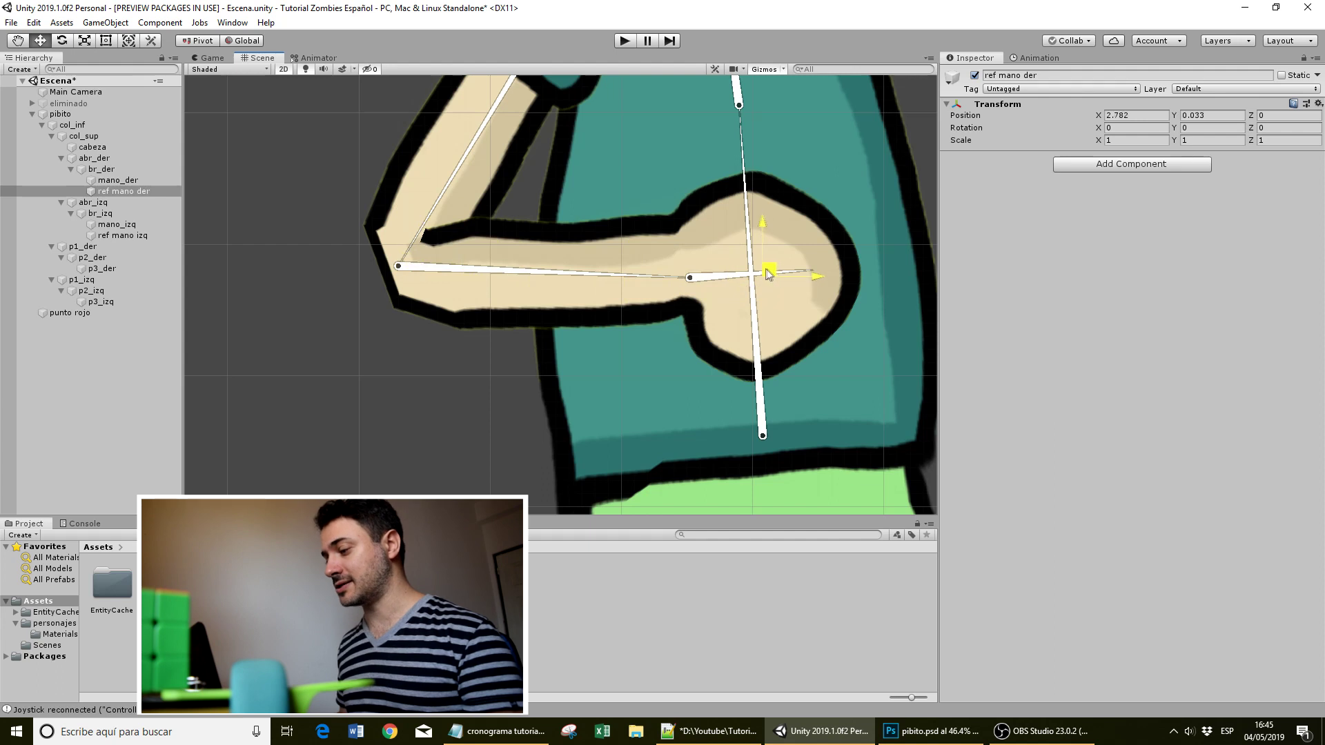
Add an IK Manager 2D component to the pibito object.
left_click(78, 116)
scroll(1146, 404, "down", 1)
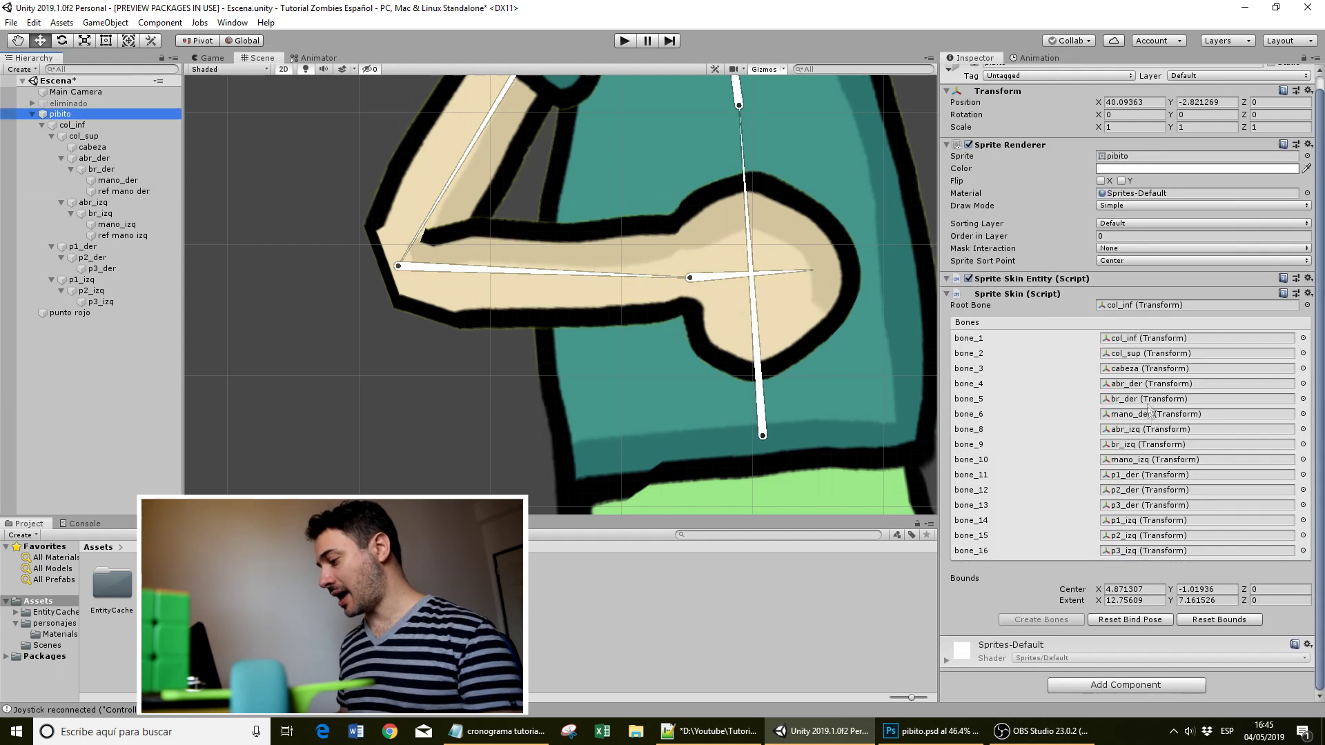
left_click(1129, 690)
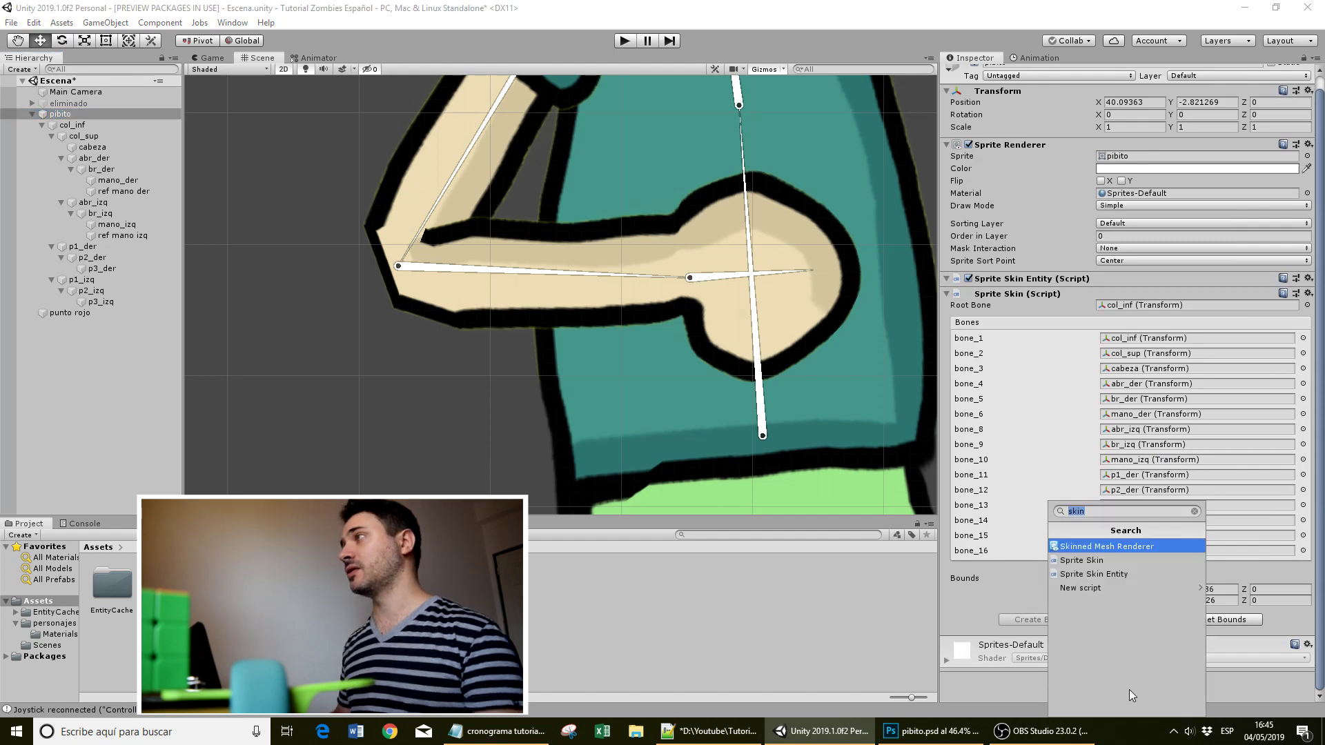
type("ik manag")
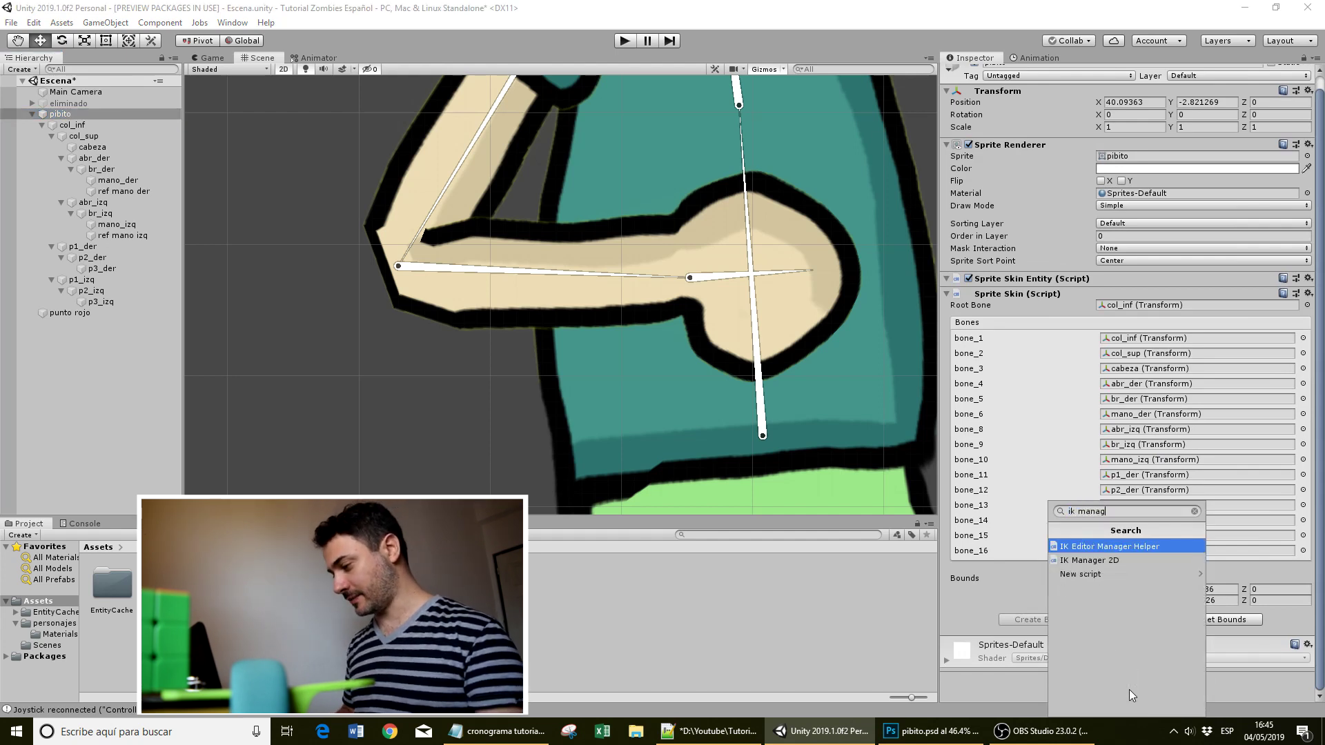
key("Down")
key("Return")
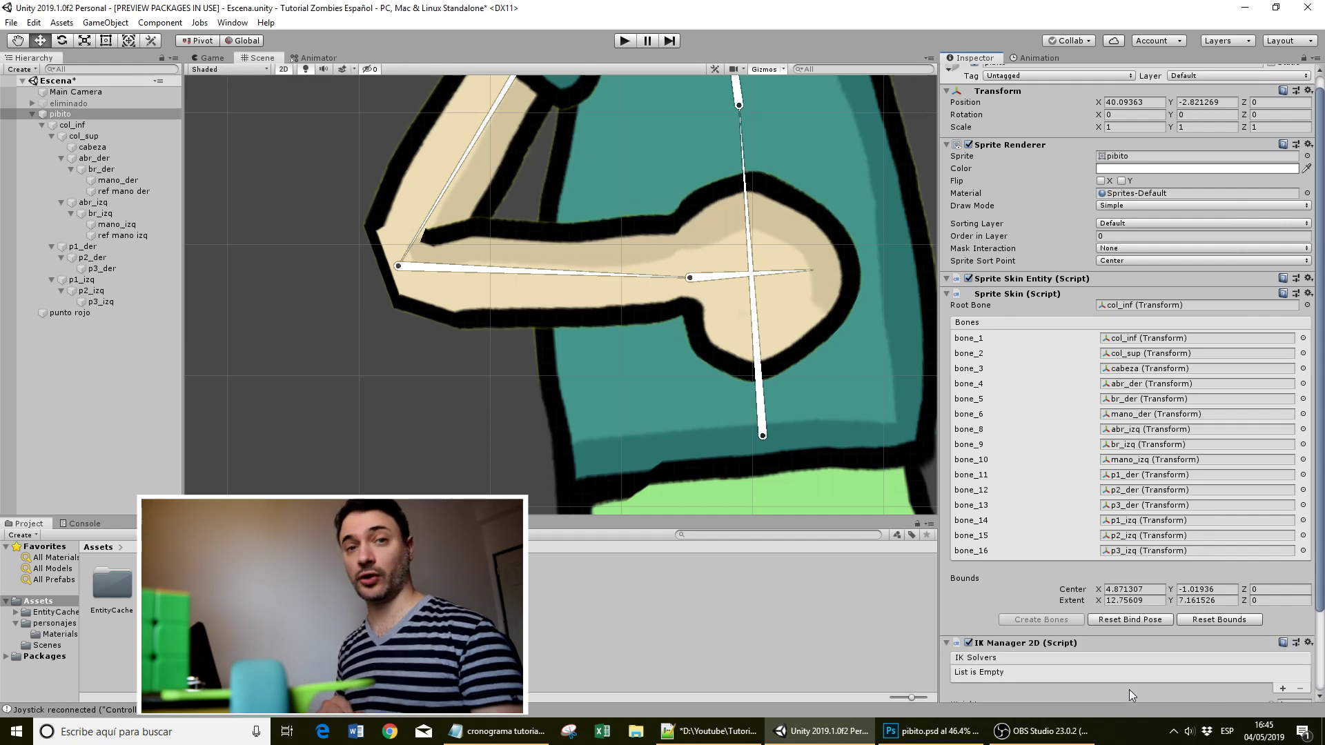
Add two Limb solvers to pibito's IK Manager 2D.
scroll(1129, 689, "down", 3)
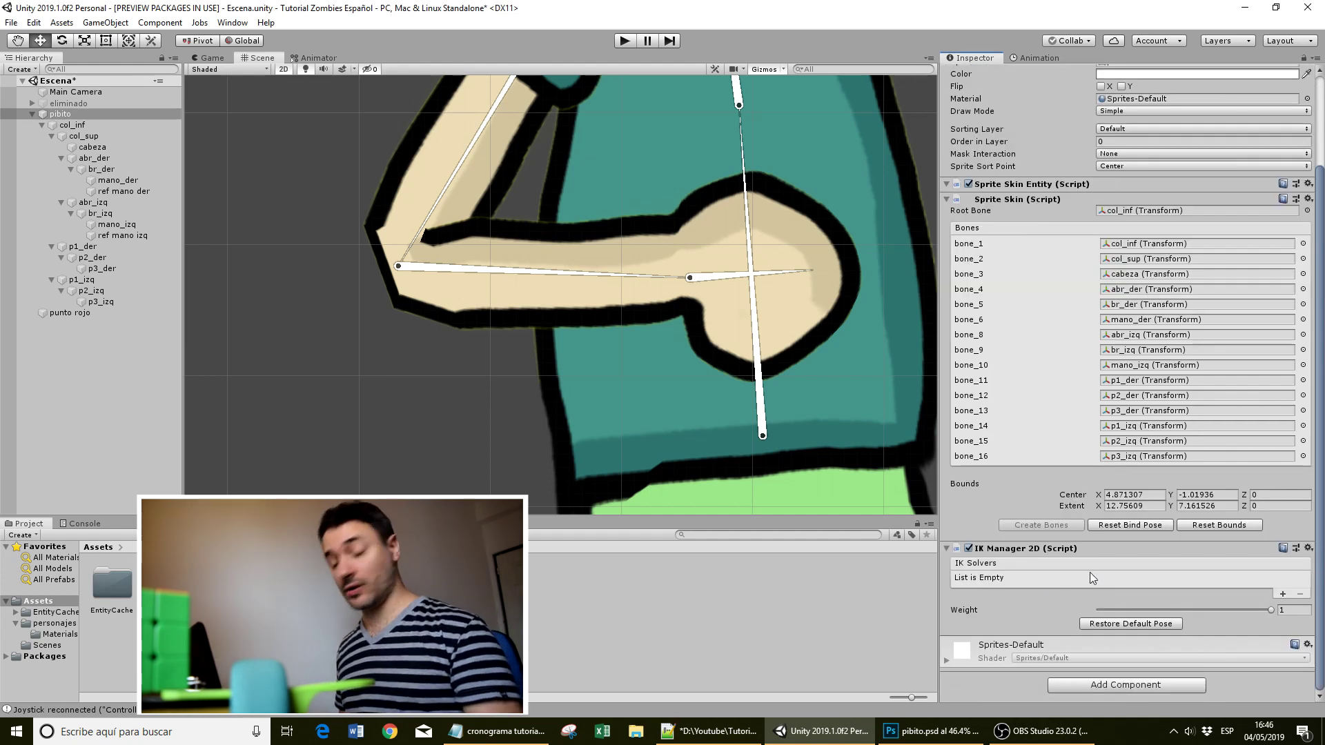
left_click(1282, 594)
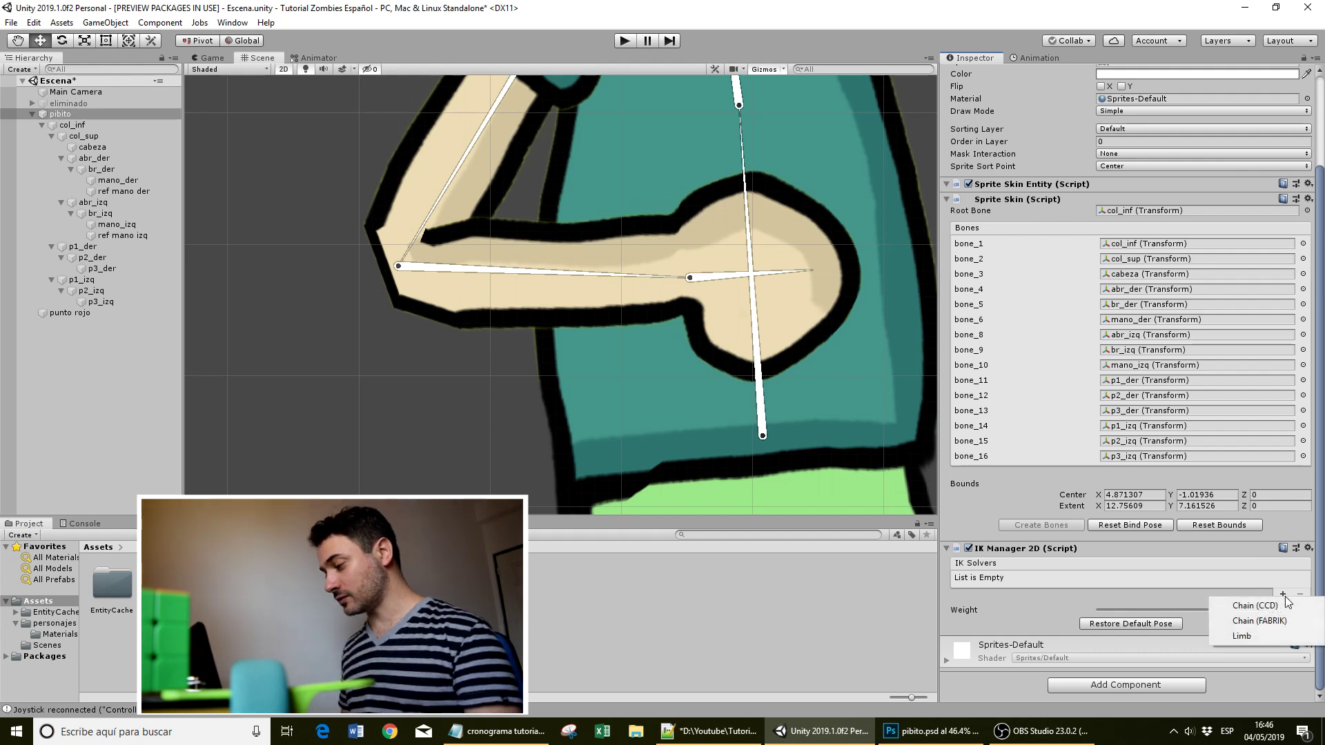
left_click(1269, 636)
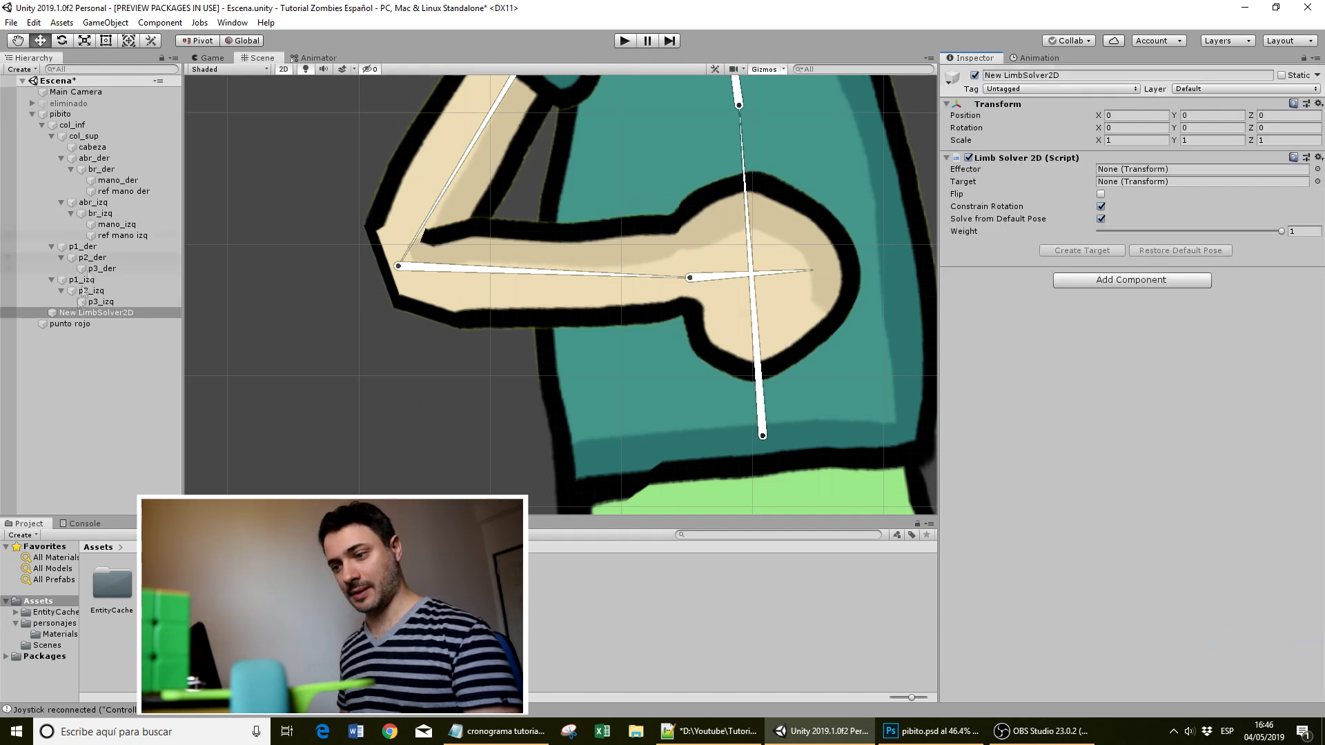
left_click(60, 114)
left_click(1284, 591)
left_click(1274, 632)
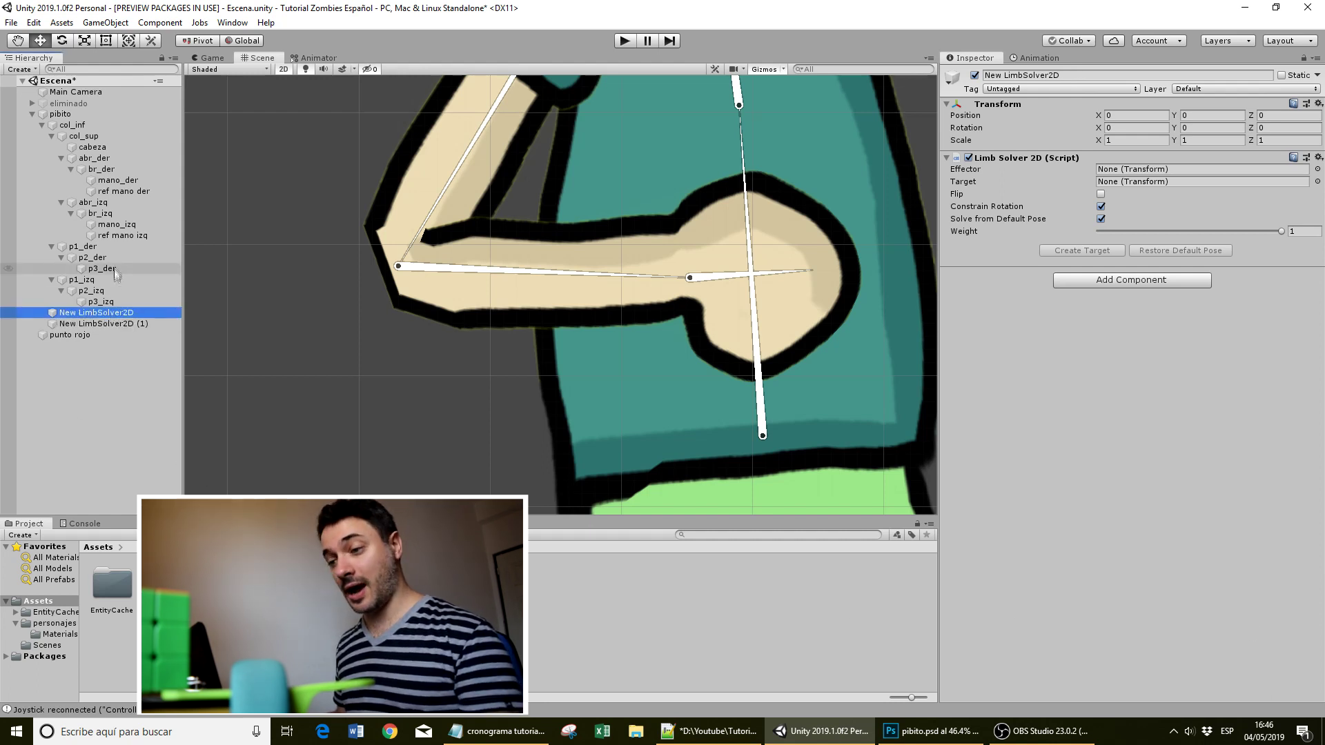
Set ref mano der as New LimbSolver2D's effector, create its target with Flip enabled, and test the arm by moving the hand.
left_click_drag(123, 192, 207, 202)
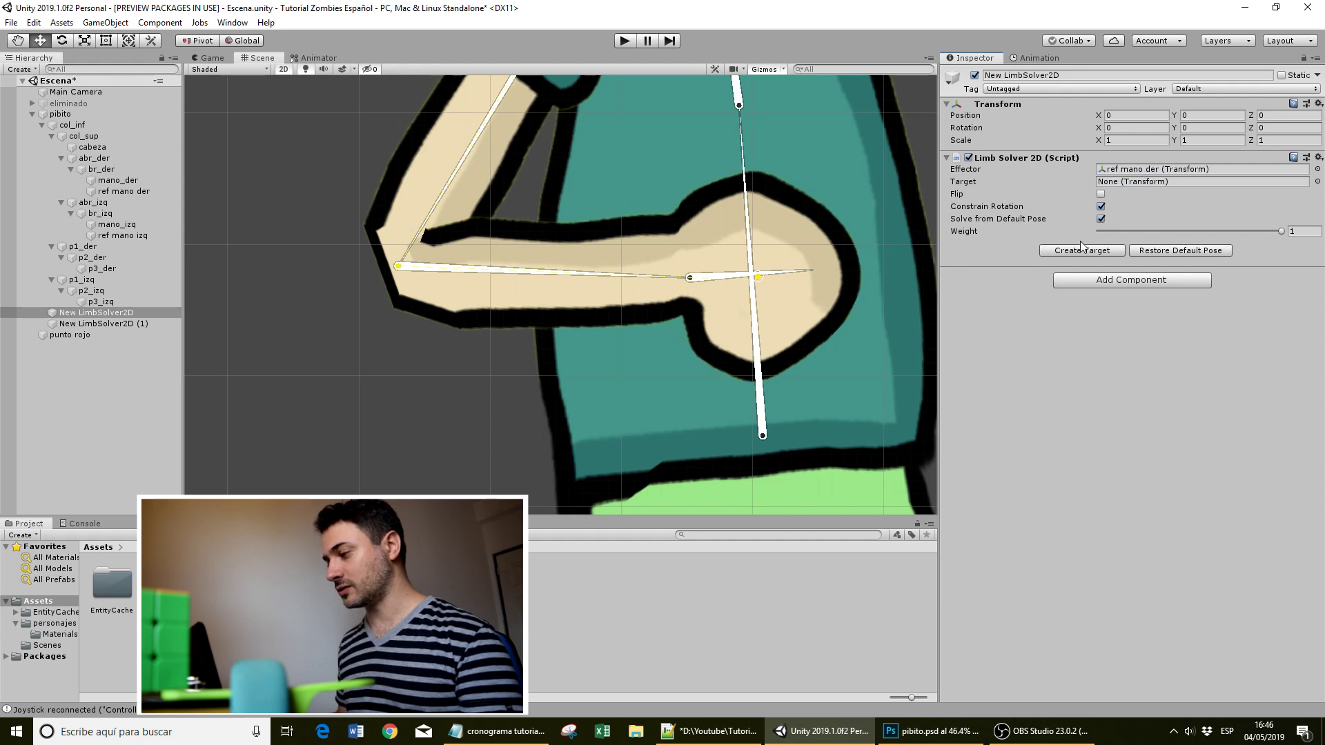
left_click(1075, 252)
scroll(636, 350, "down", 5)
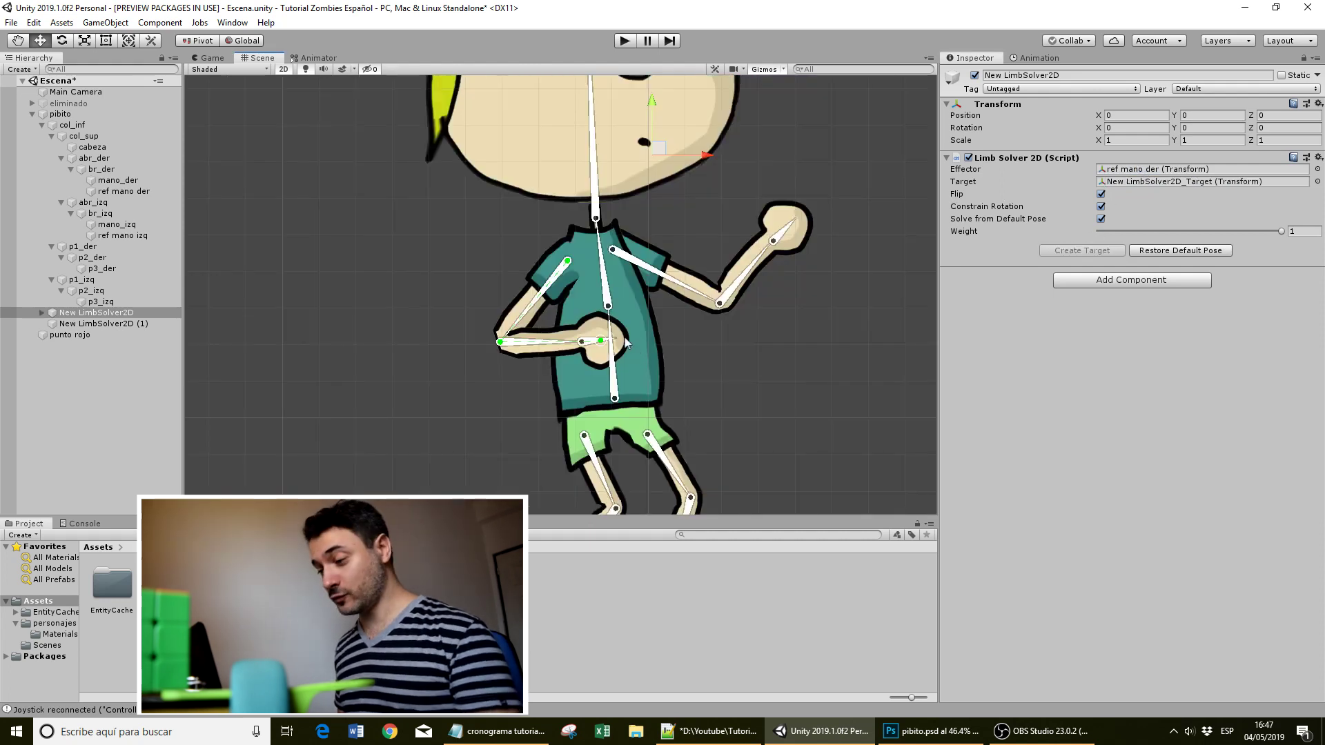
left_click_drag(603, 340, 545, 387)
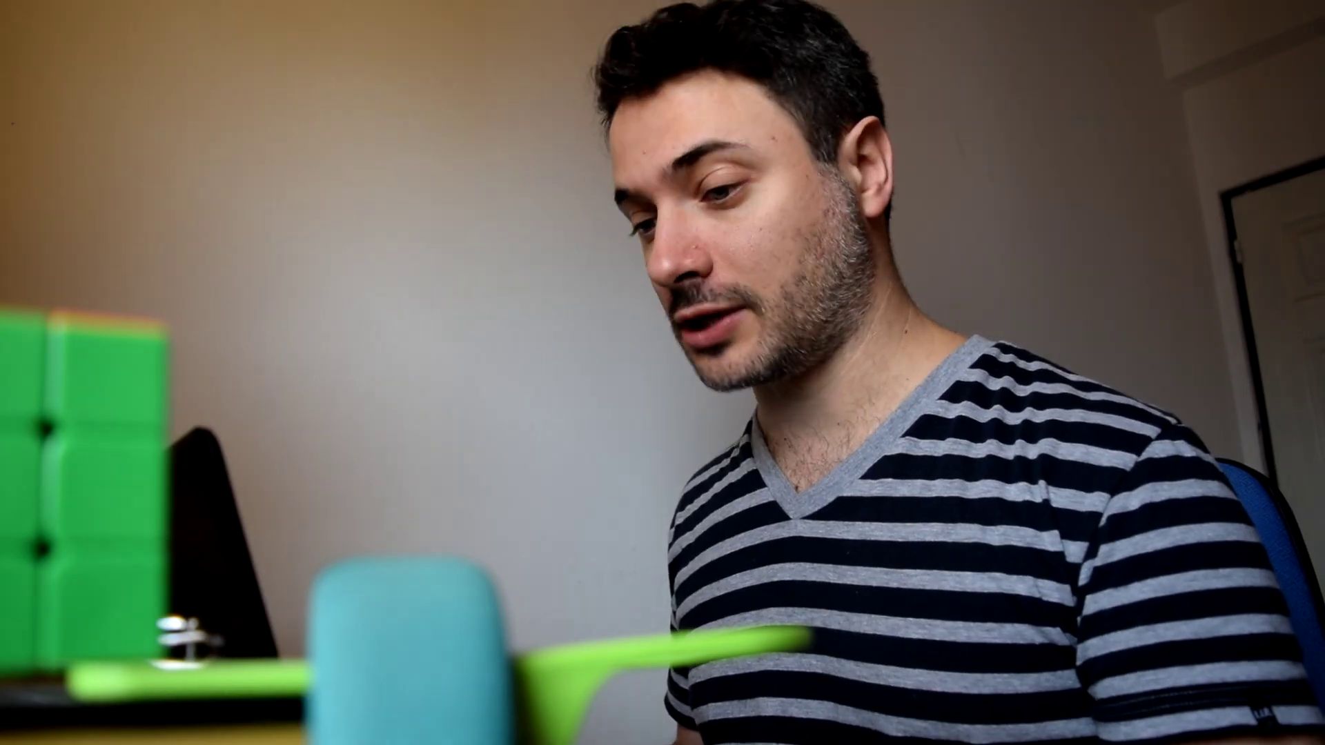
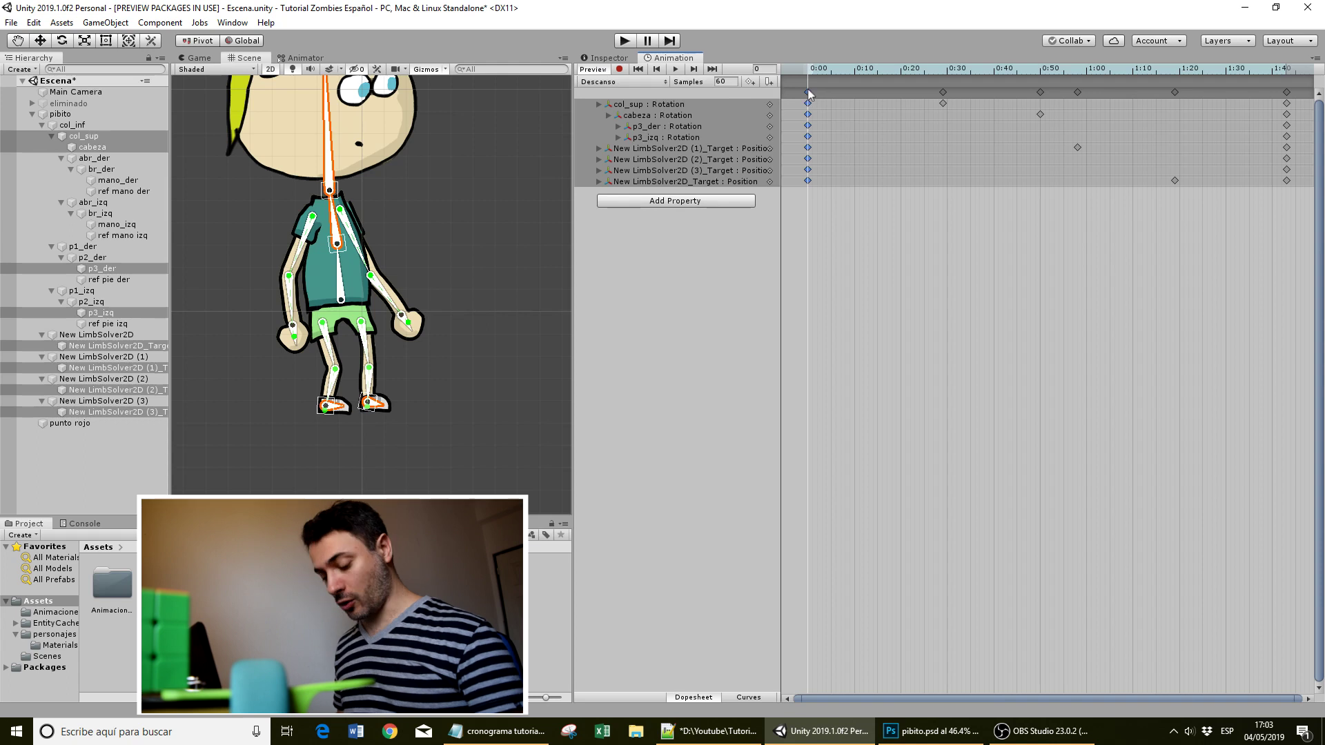
Paste the copied first-frame pose keys from Descanso at frame 0 of the Rascar pera clip and preview the pose.
left_click(592, 83)
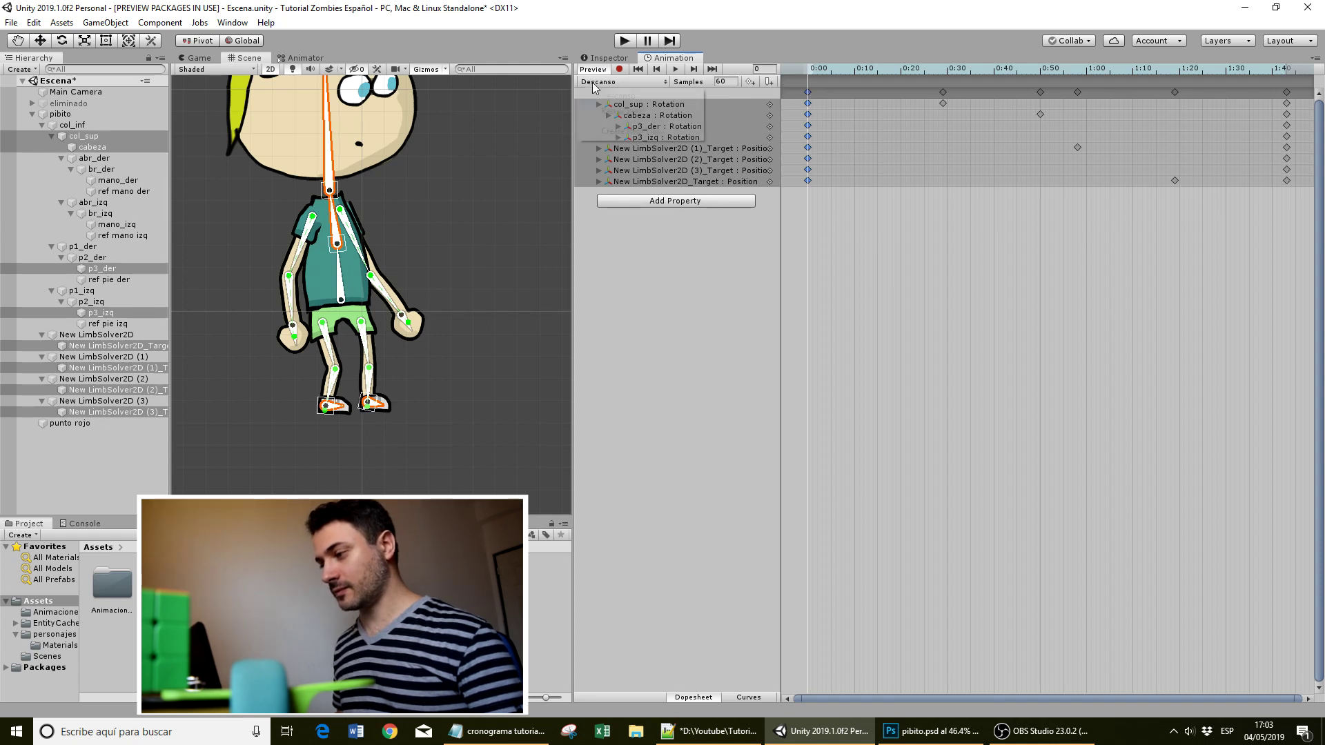
left_click(605, 112)
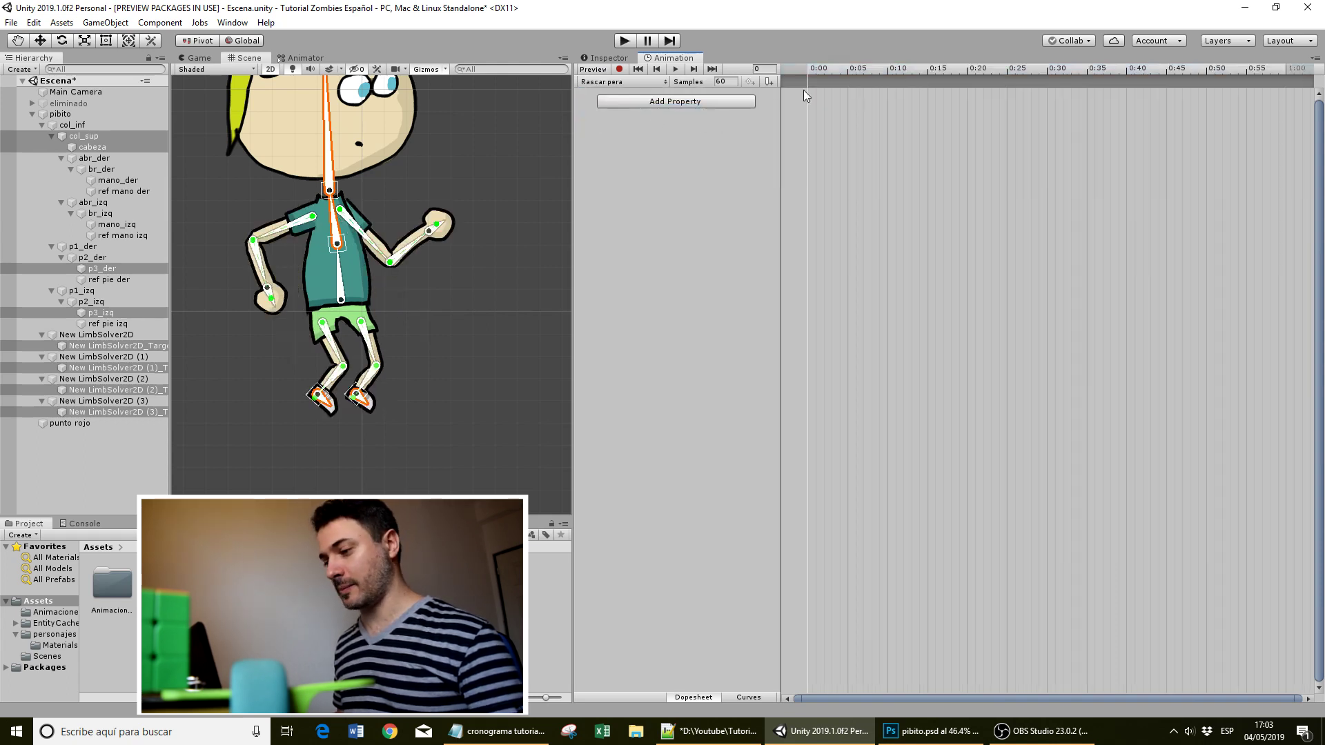
key("ctrl+v")
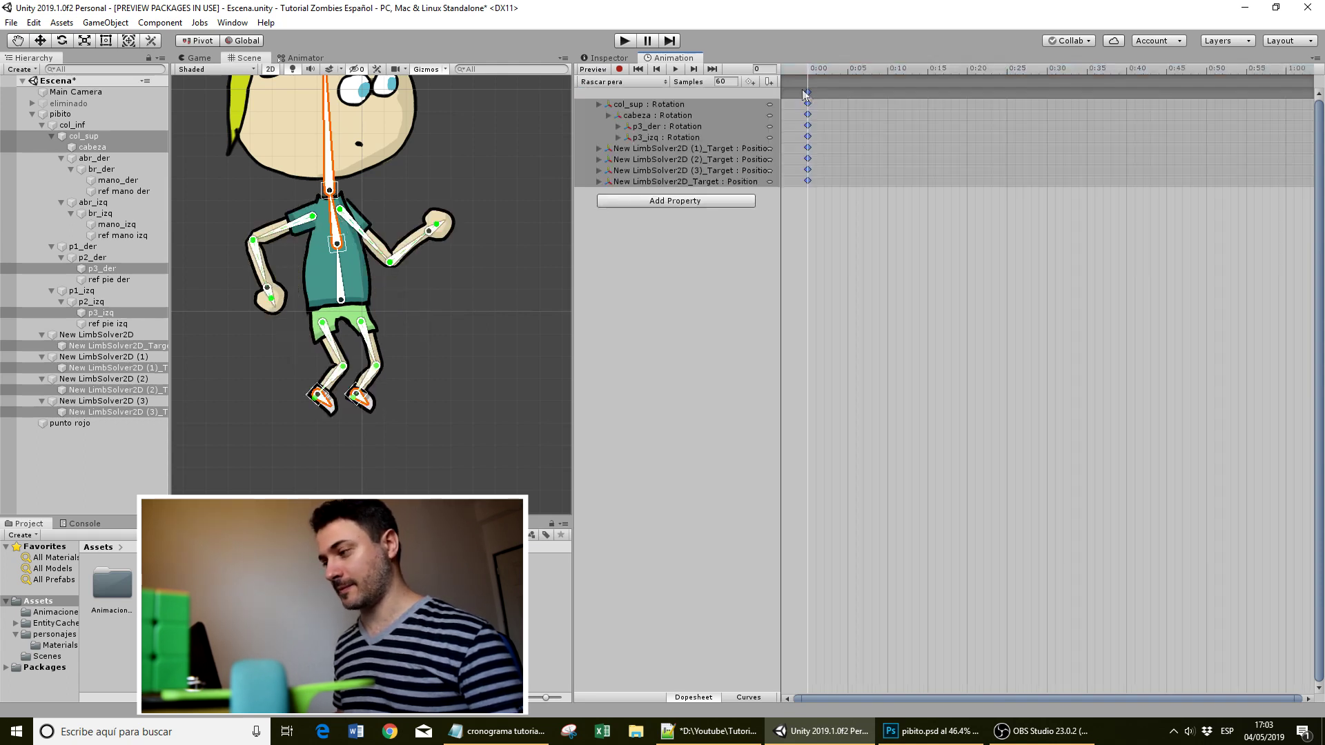
left_click(593, 70)
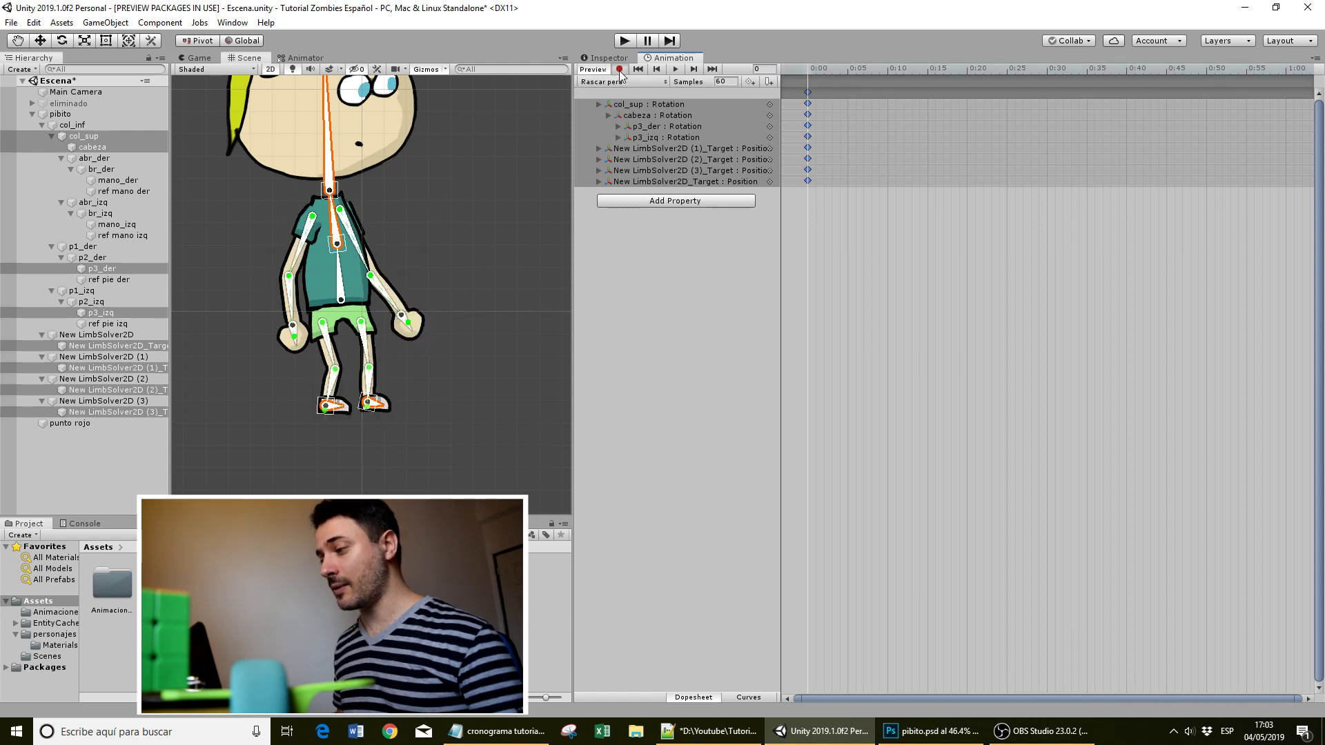
Record a keyframe at frame 38 of Rascar pera with New LimbSolver2D's target moved so the hand touches the chin.
left_click(619, 70)
left_click(1113, 72)
key("w")
left_click_drag(296, 341, 355, 196)
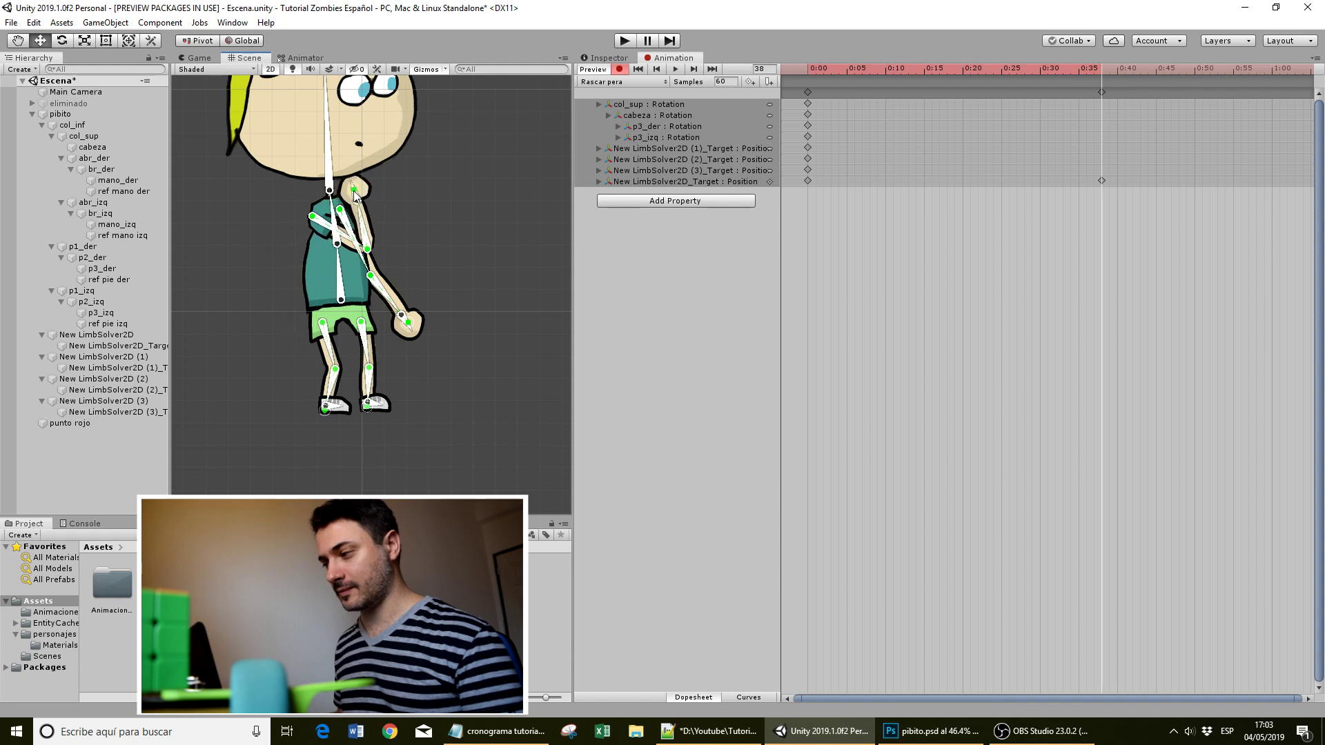
Record keyframes at frames 43 and 49 of Rascar pera with New LimbSolver2D's target shifted slightly under the chin each time.
left_click_drag(809, 69, 1068, 69)
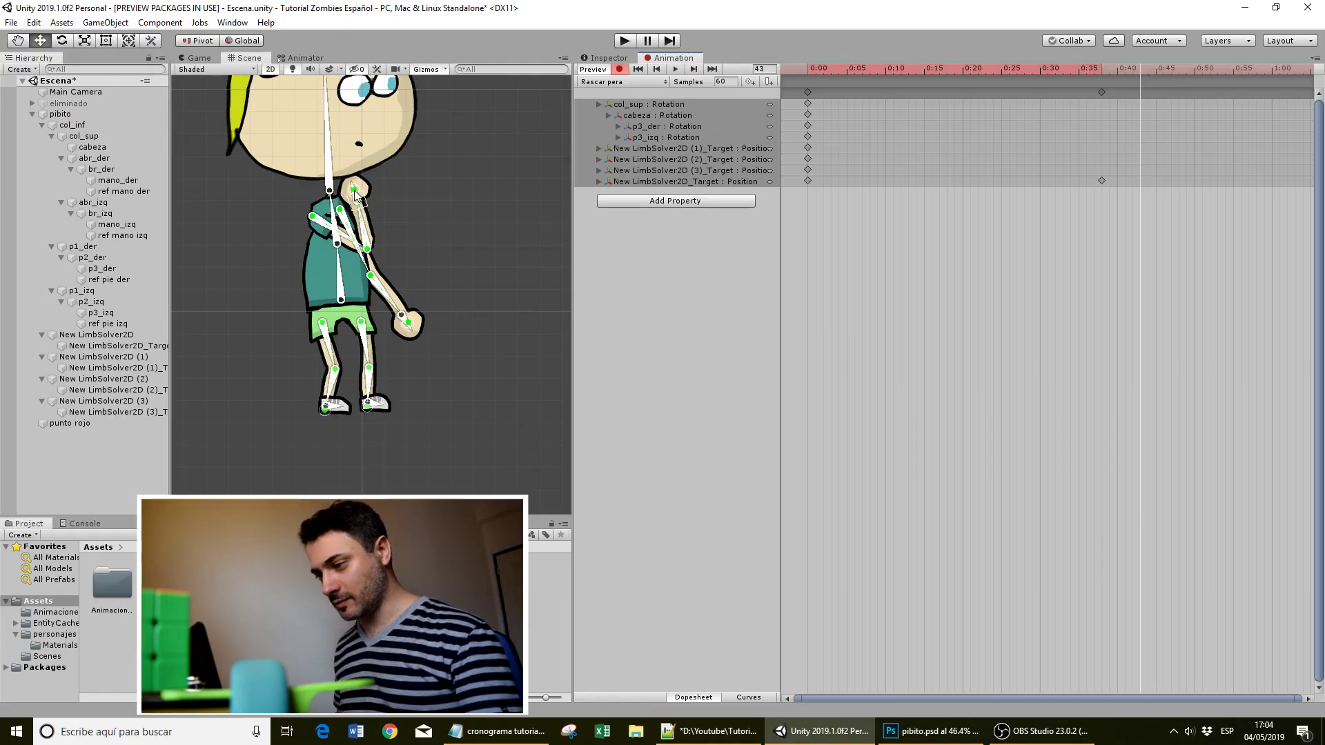
left_click_drag(354, 195, 356, 191)
left_click(1185, 69)
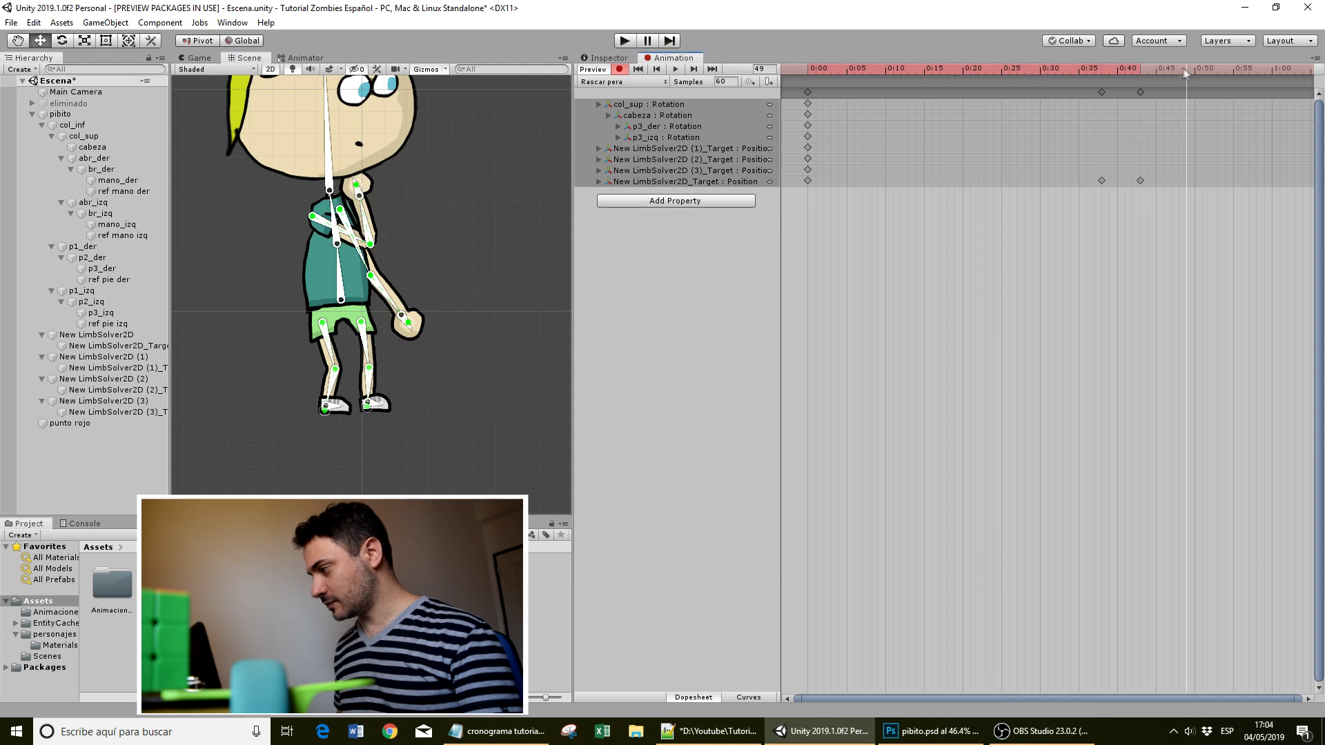
left_click_drag(355, 191, 349, 187)
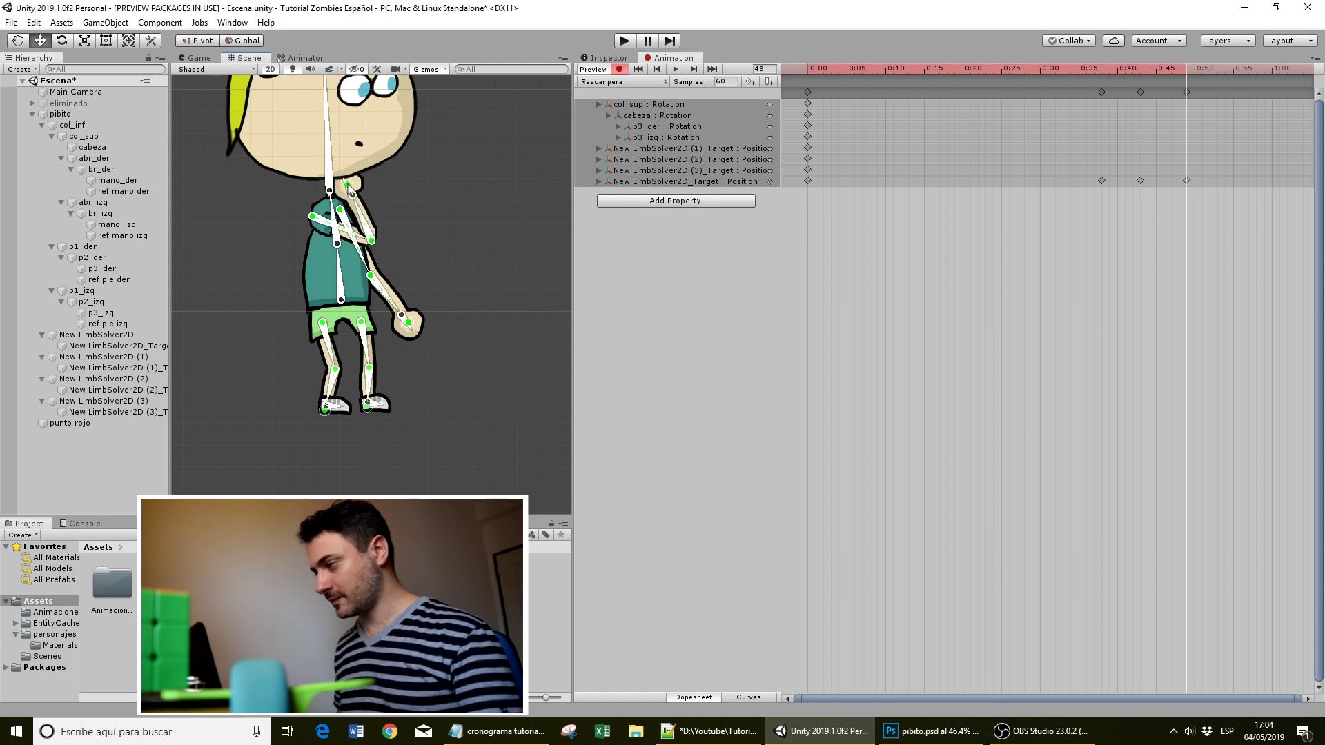
Repeat the scratching motion by copying the hand keys at frames 38 and 43, pasting them successively from frame 49 onward, and previewing the clip.
left_click_drag(1095, 87, 1166, 104)
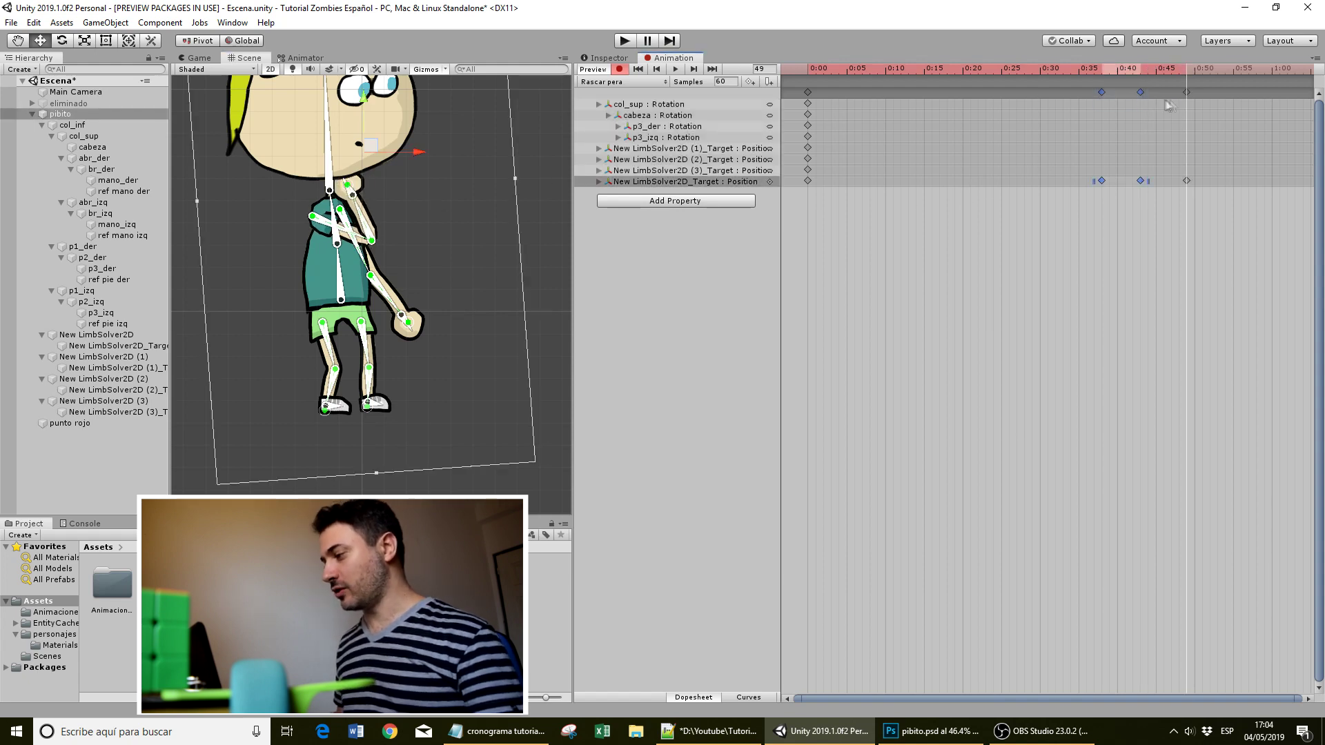
key("ctrl+v")
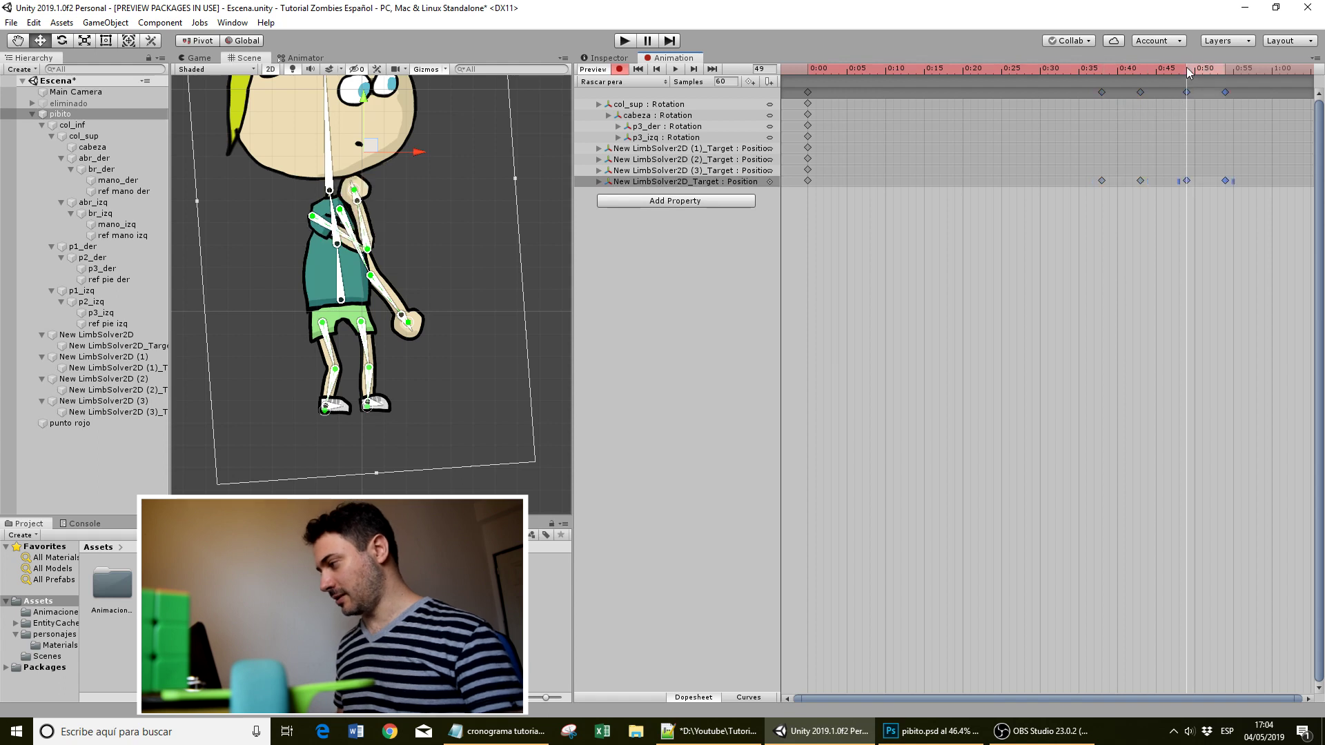
left_click(1264, 73)
key("ctrl+v")
left_click_drag(1280, 76, 1213, 84)
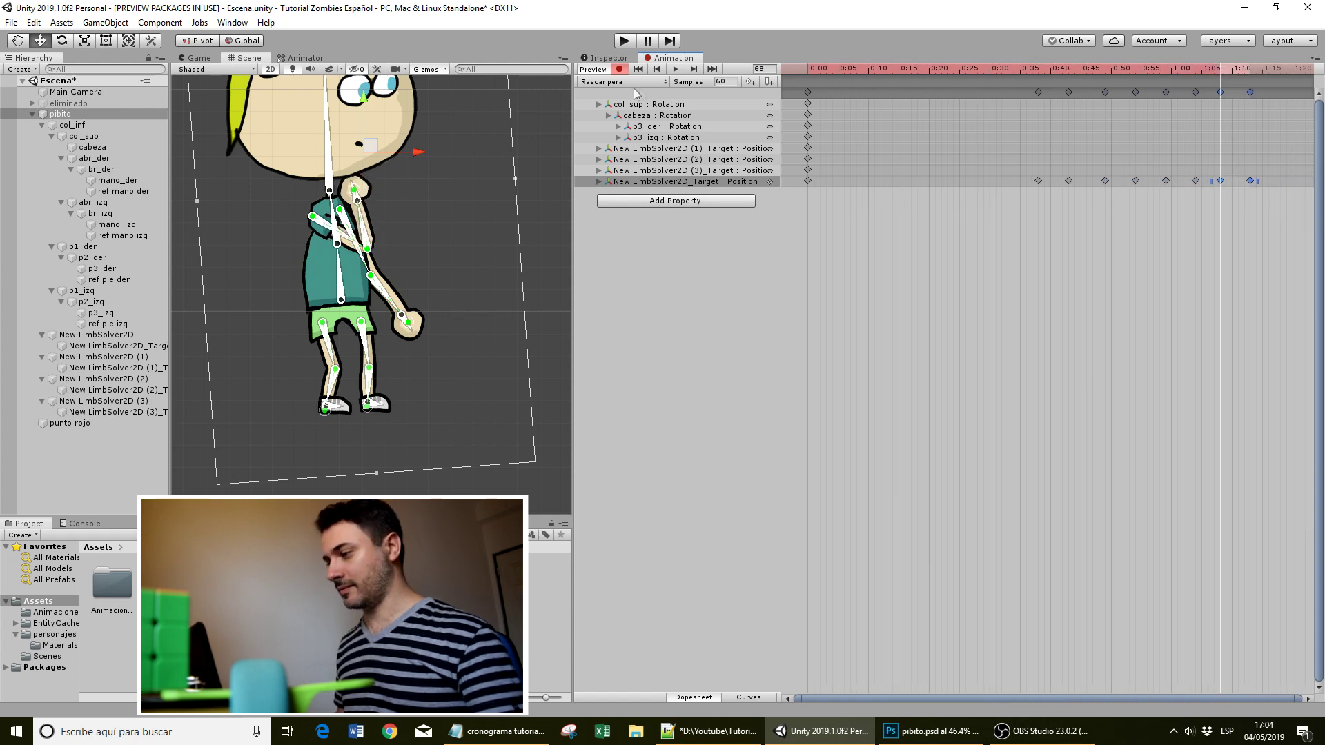
left_click(675, 69)
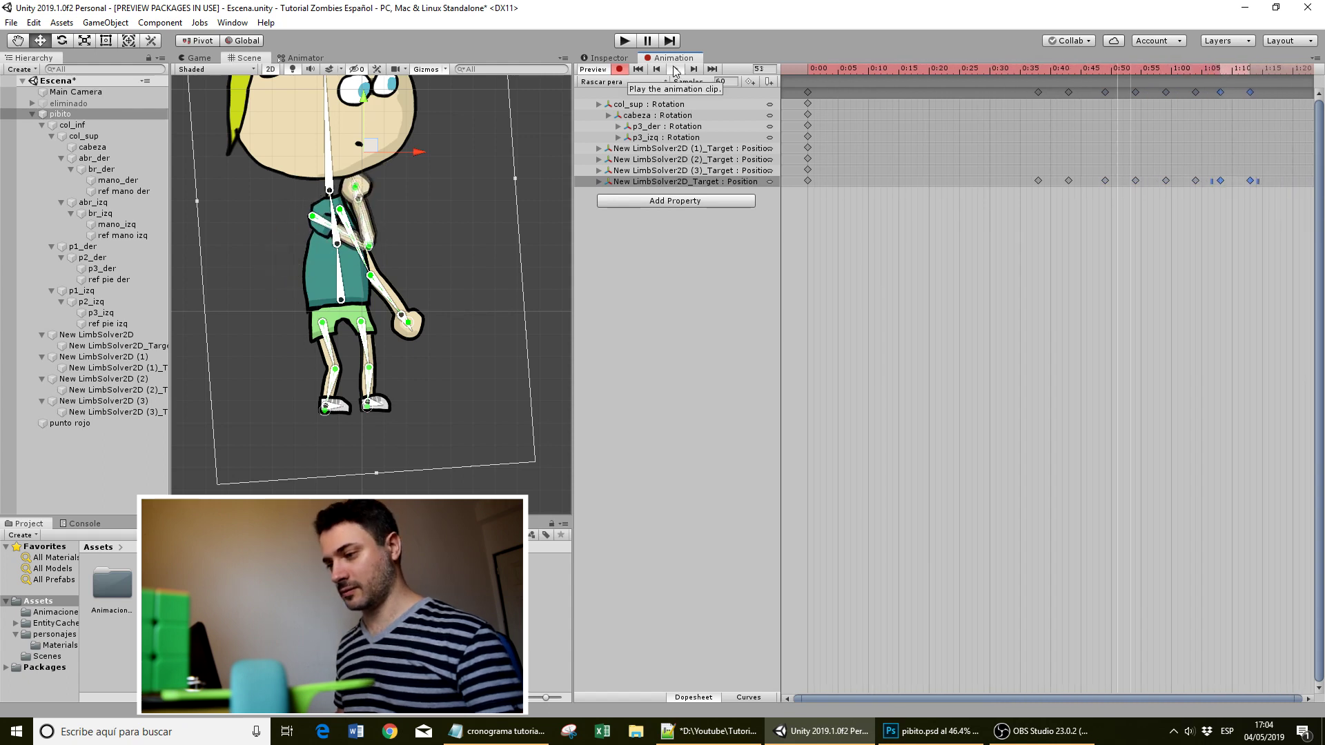
Copy all the frame 0 pose keys, paste them at frame 93 of Rascar pera, and preview the clip.
scroll(859, 266, "down", 3)
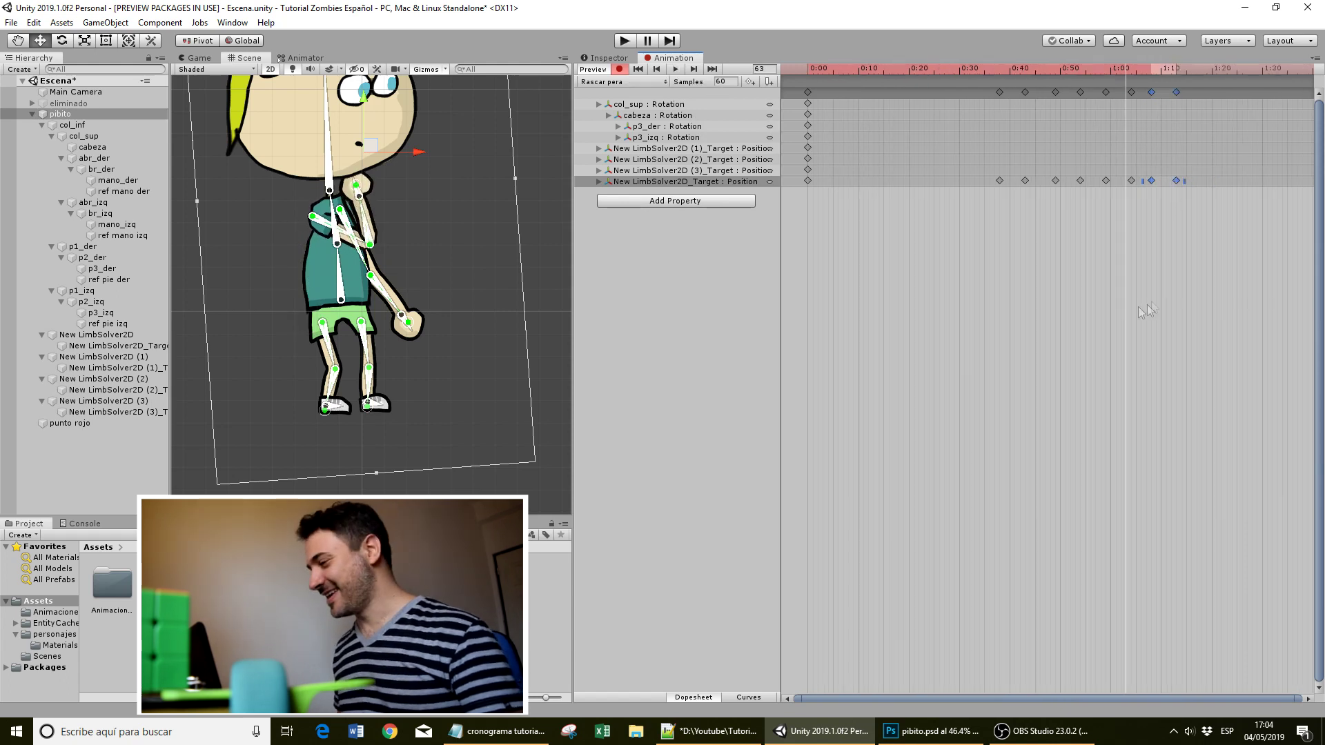
left_click(807, 93)
scroll(1179, 118, "down", 1)
left_click(1199, 72)
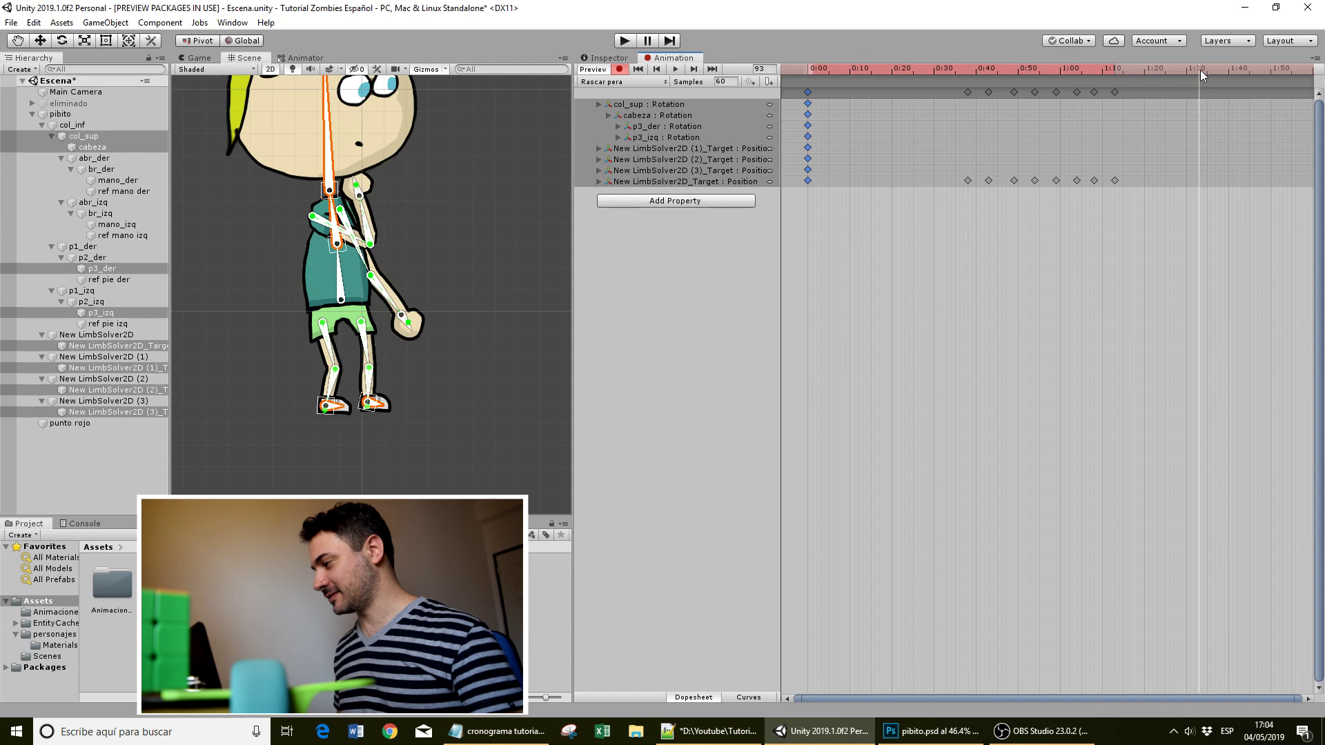
key("ctrl+v")
key("space")
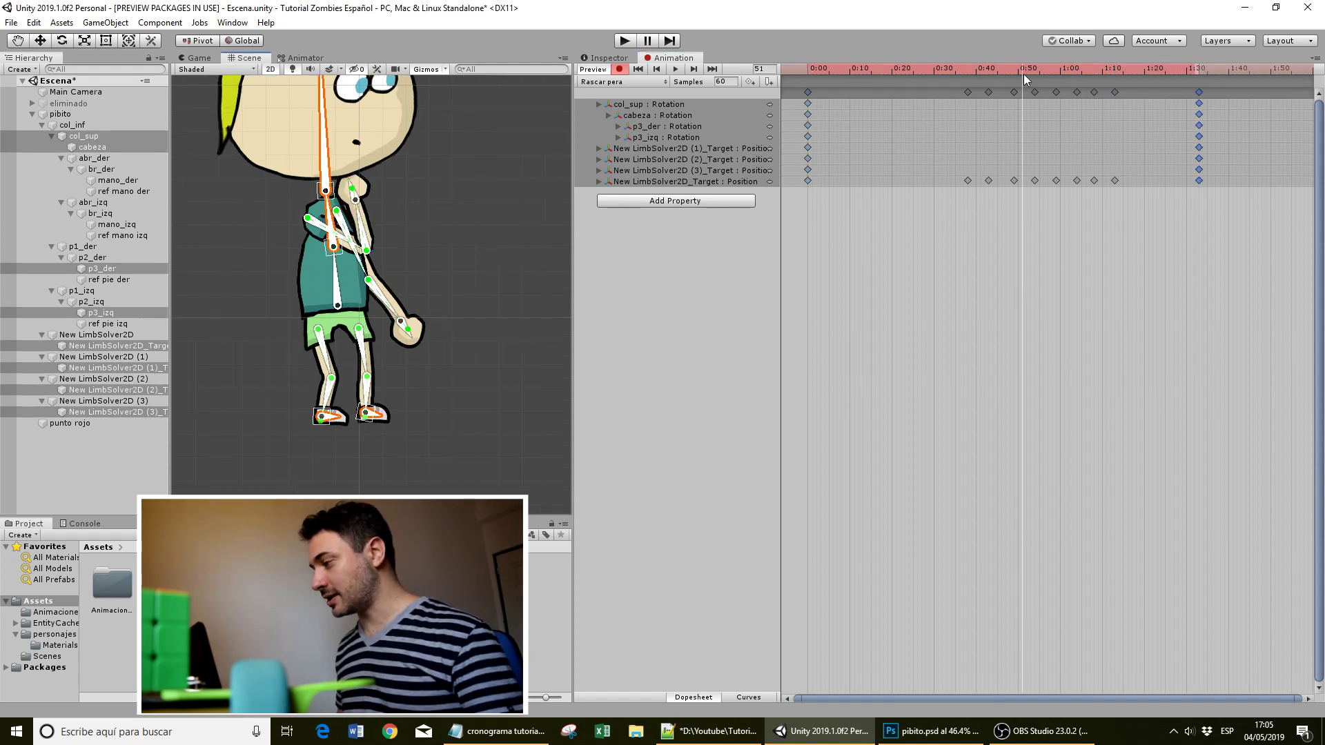
Record a keyframe at frame 51 with New LimbSolver2D (1)'s target moved to shift the other hand, and play the result.
left_click_drag(417, 336, 416, 338)
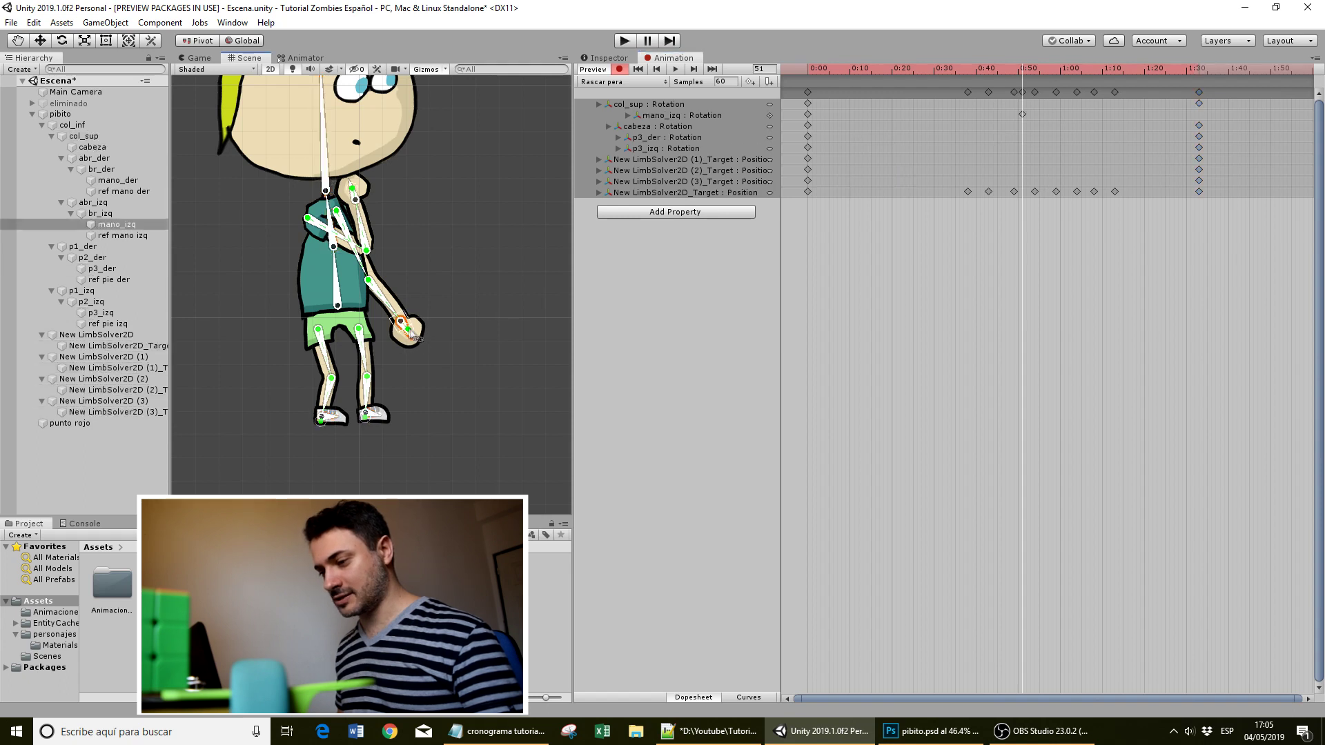
key("ctrl+z")
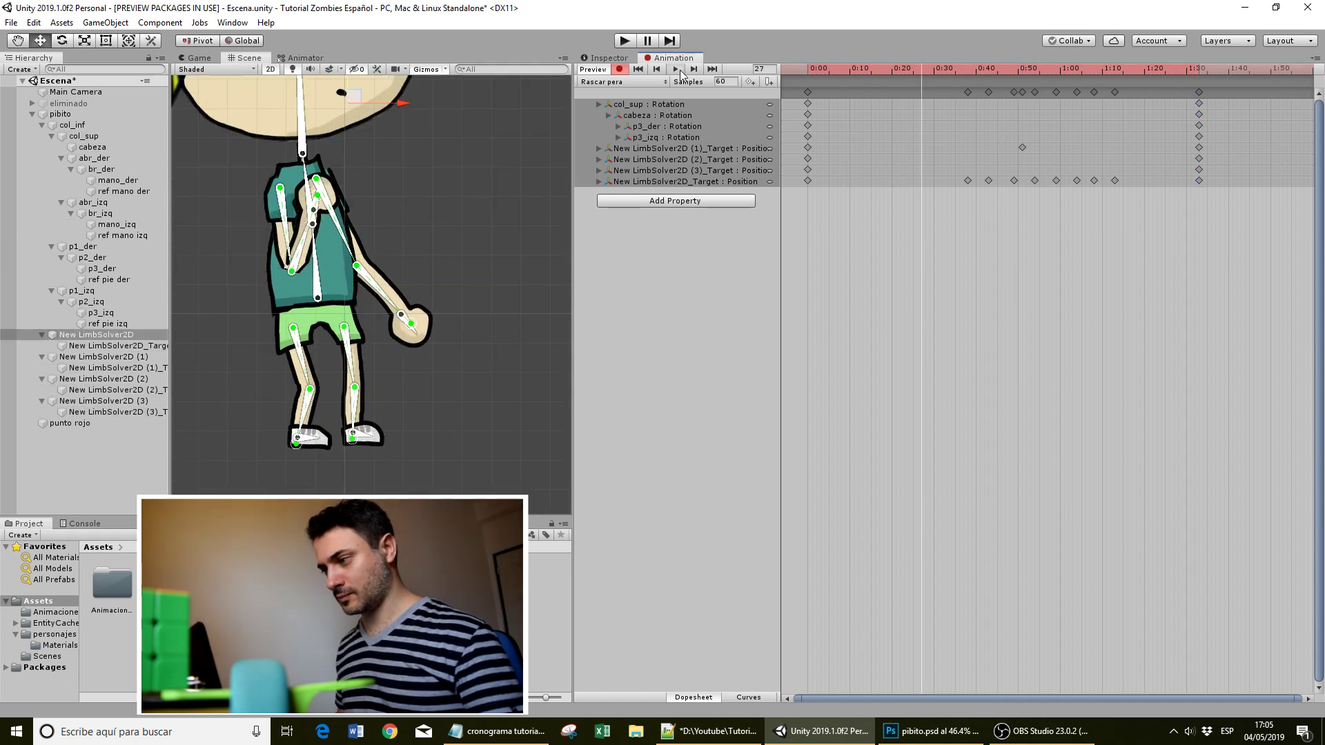
left_click(679, 70)
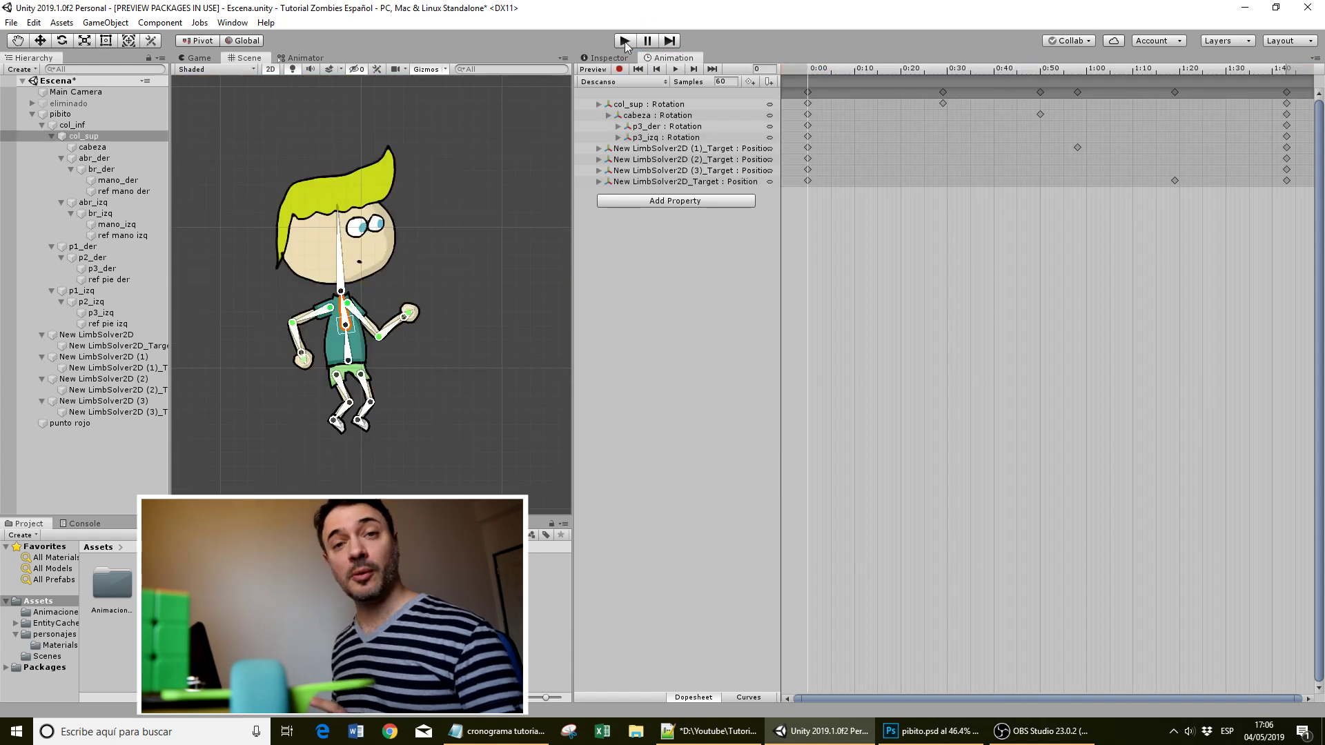
left_click(625, 43)
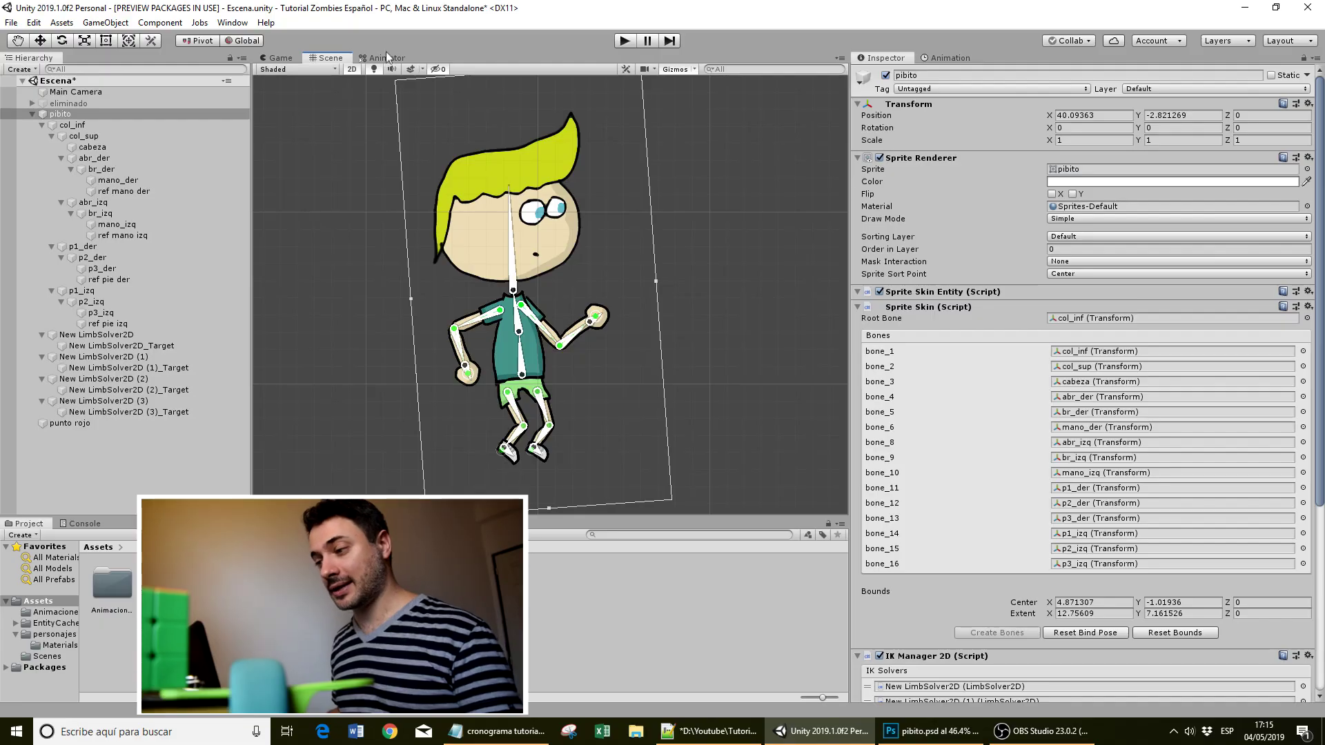
Open pibito's Animator graph and spread out the states, with Descanso below Rascar pera.
left_click(387, 58)
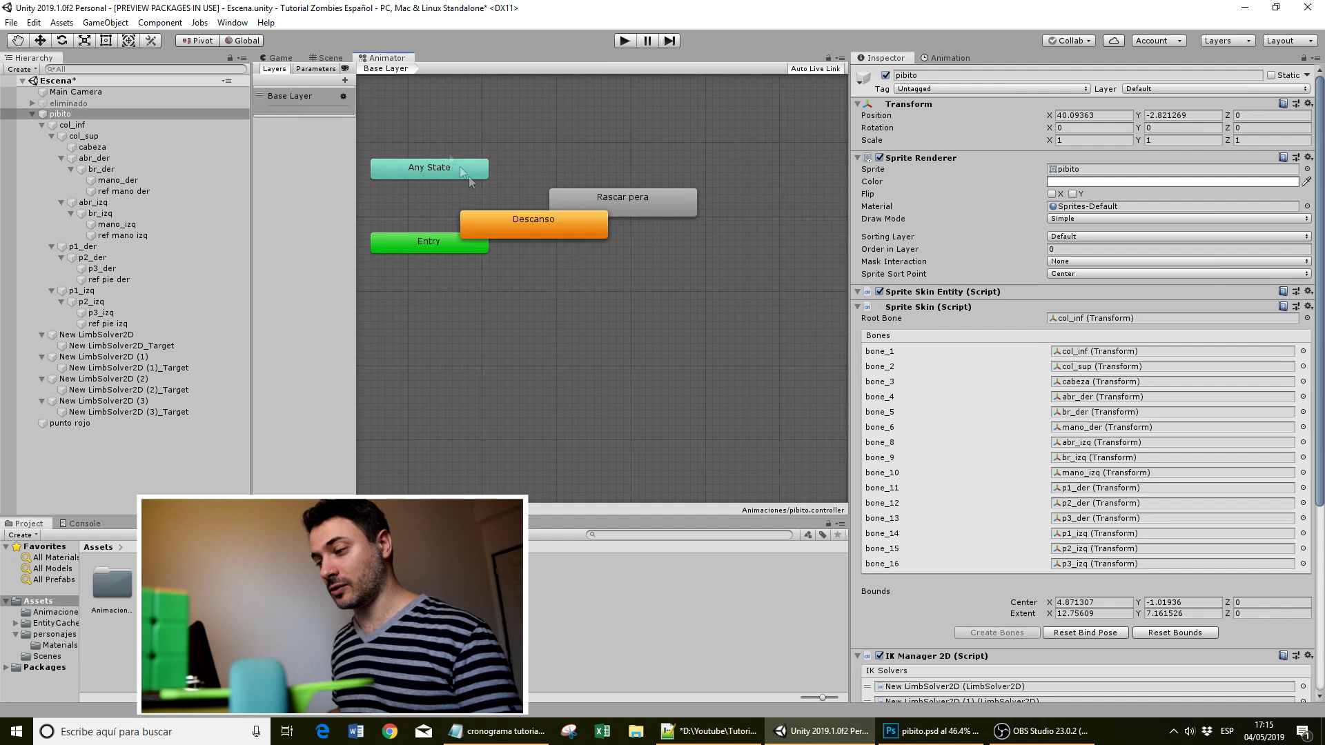
left_click(233, 22)
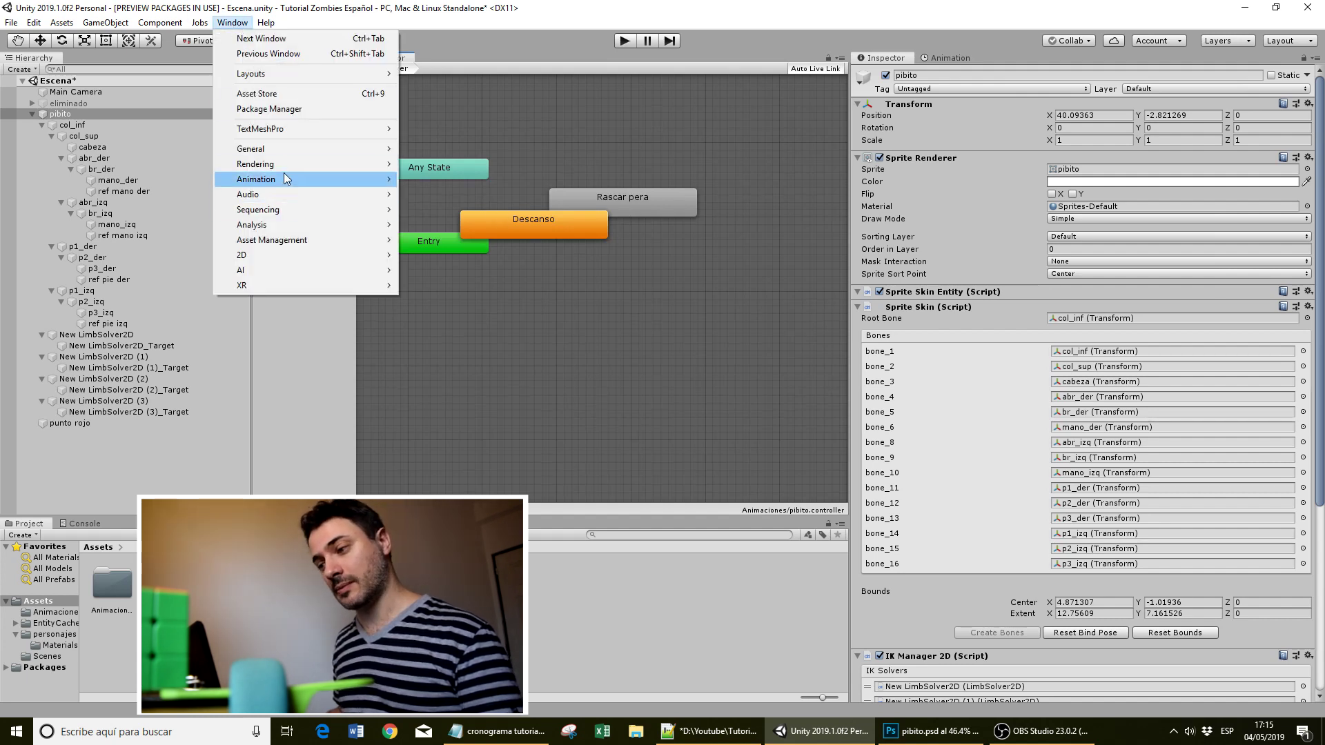
mouse_move(345, 179)
left_click(436, 195)
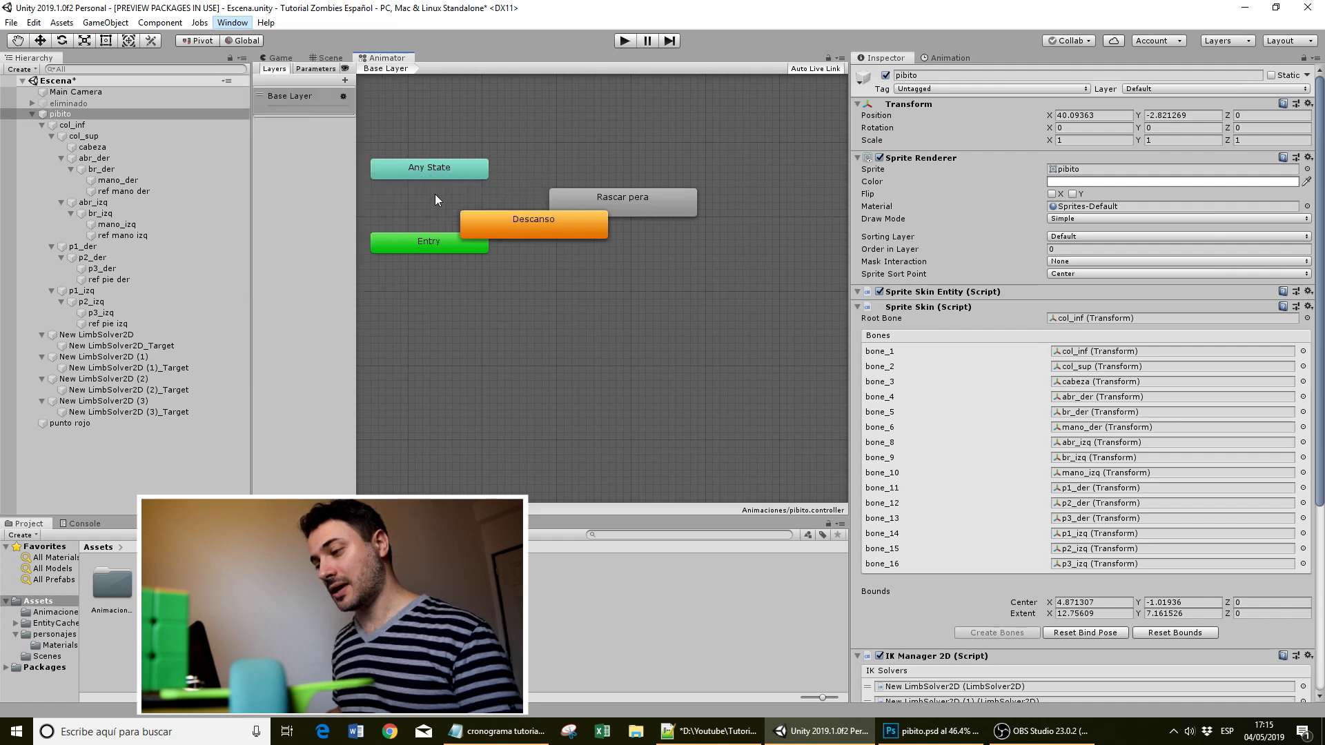
left_click_drag(515, 221, 520, 356)
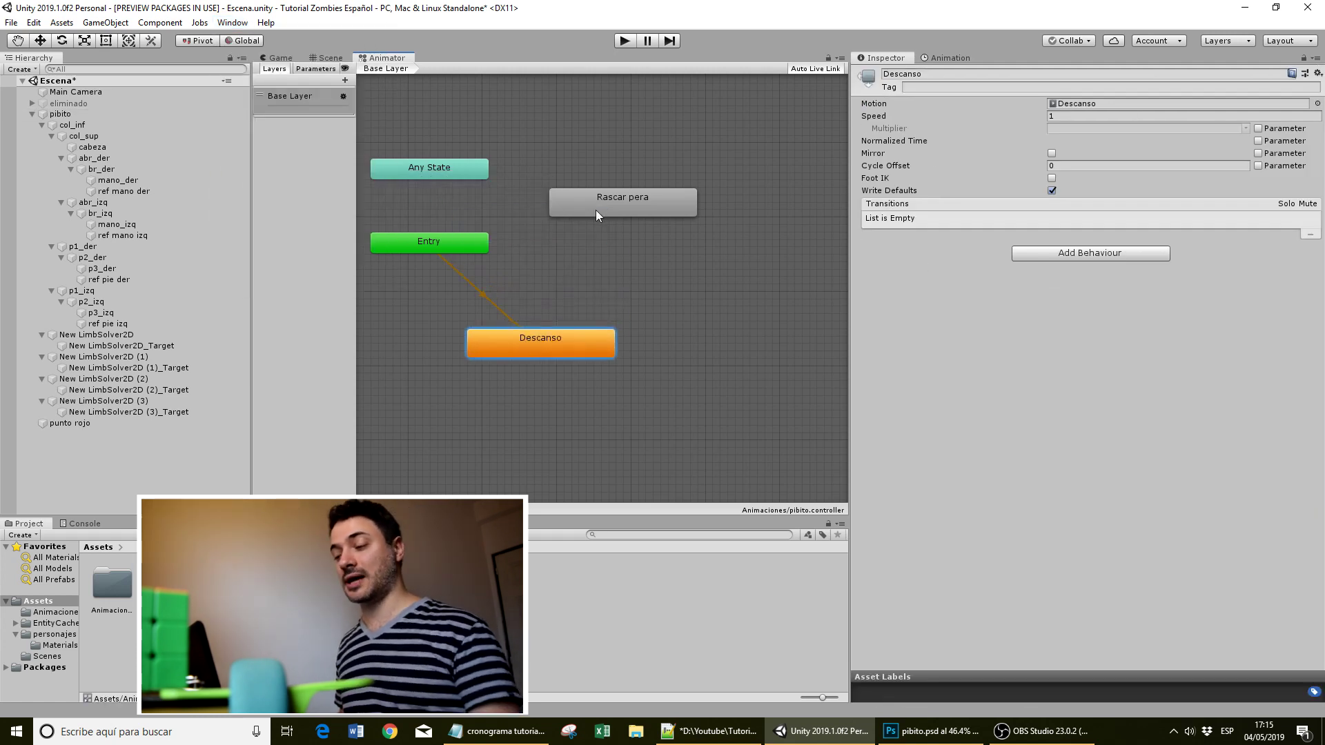
left_click_drag(598, 205, 617, 255)
Create a transition from the Descanso state to the Rascar pera state.
left_click(534, 343)
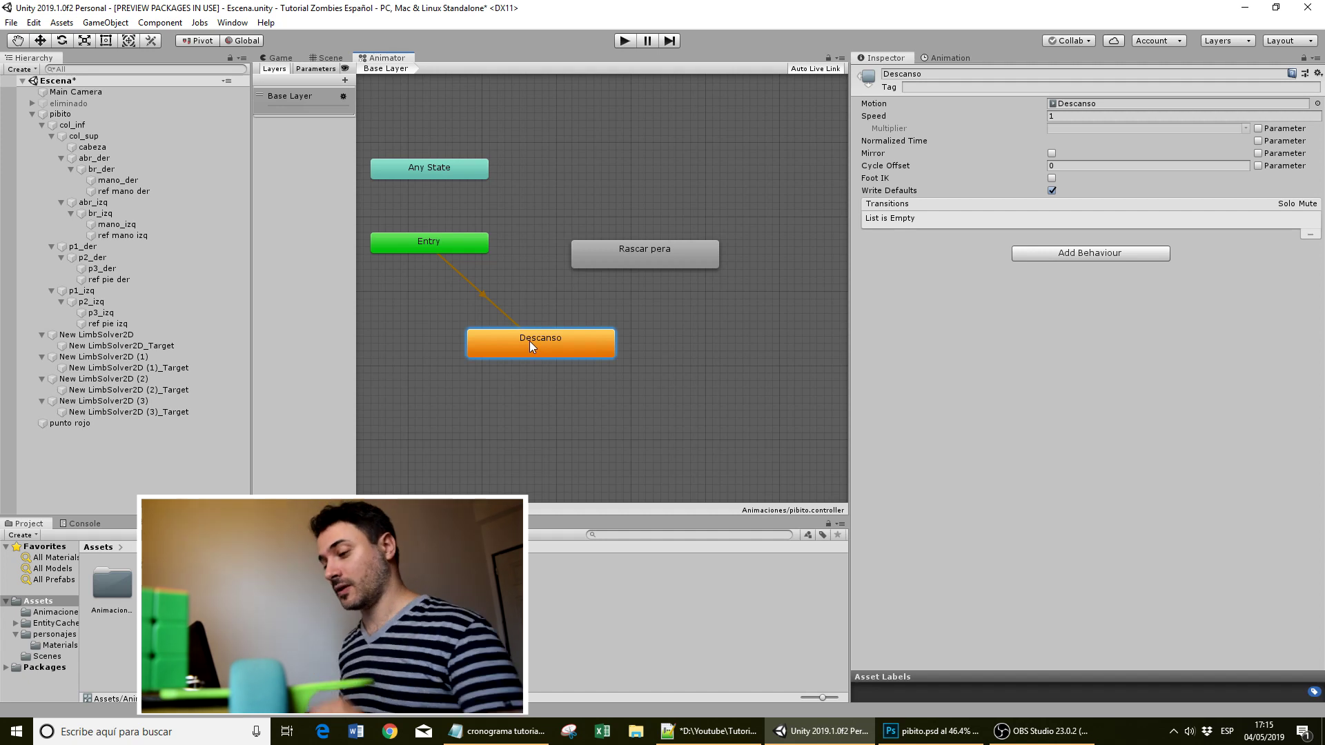
right_click(530, 345)
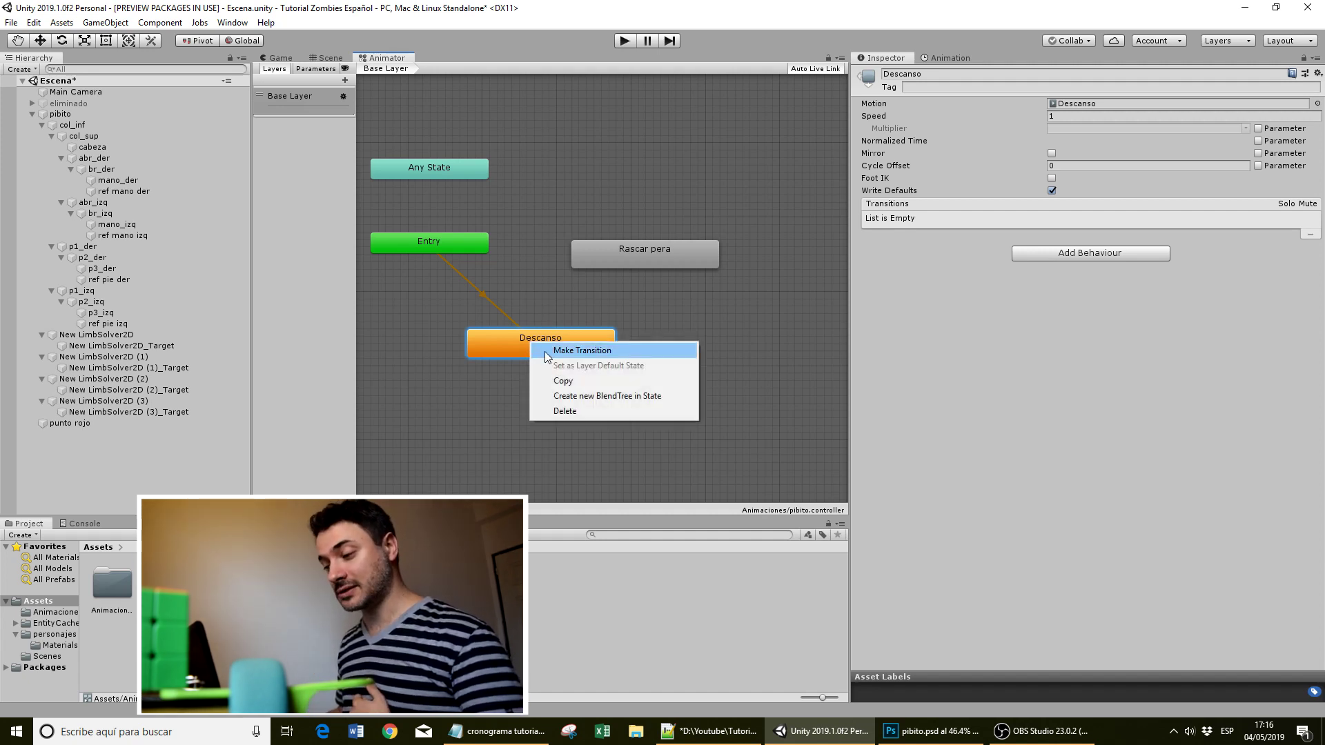
left_click(544, 350)
left_click(627, 248)
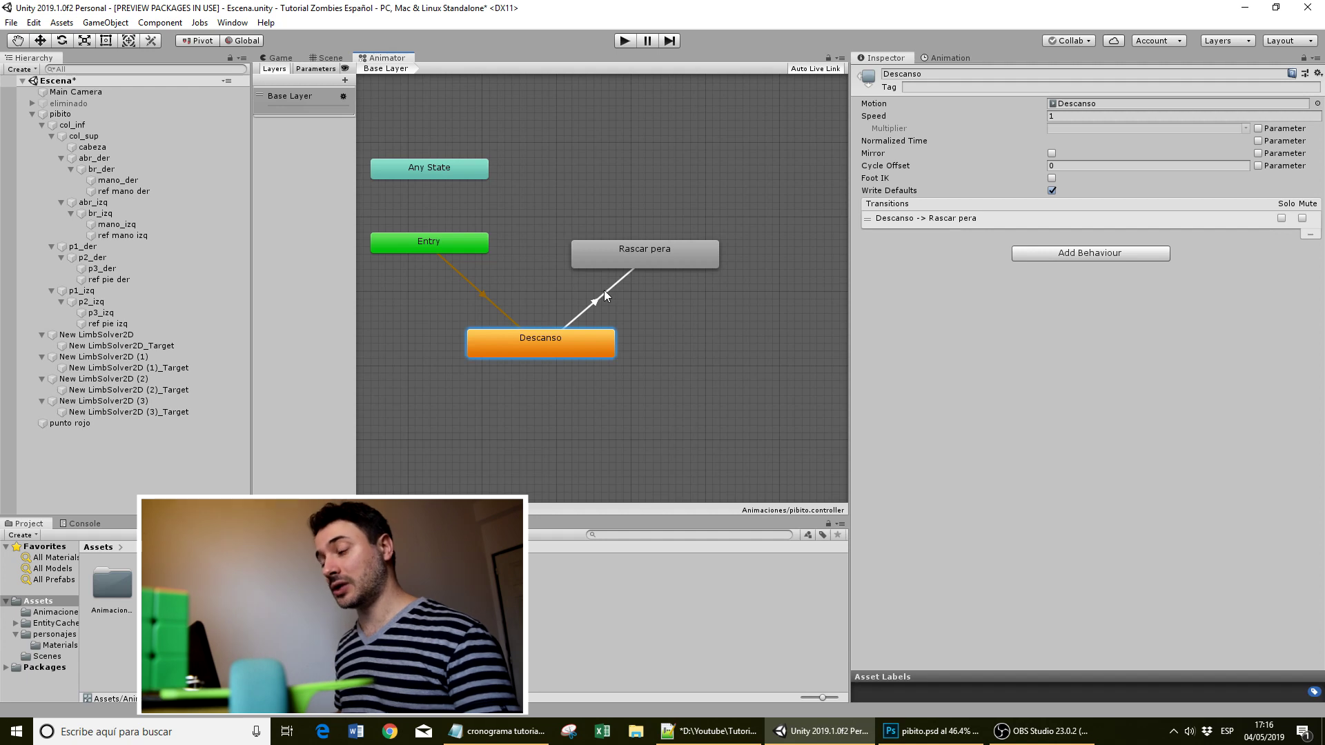
Disable Has Exit Time on the Descanso to Rascar pera transition.
key("alt+Tab")
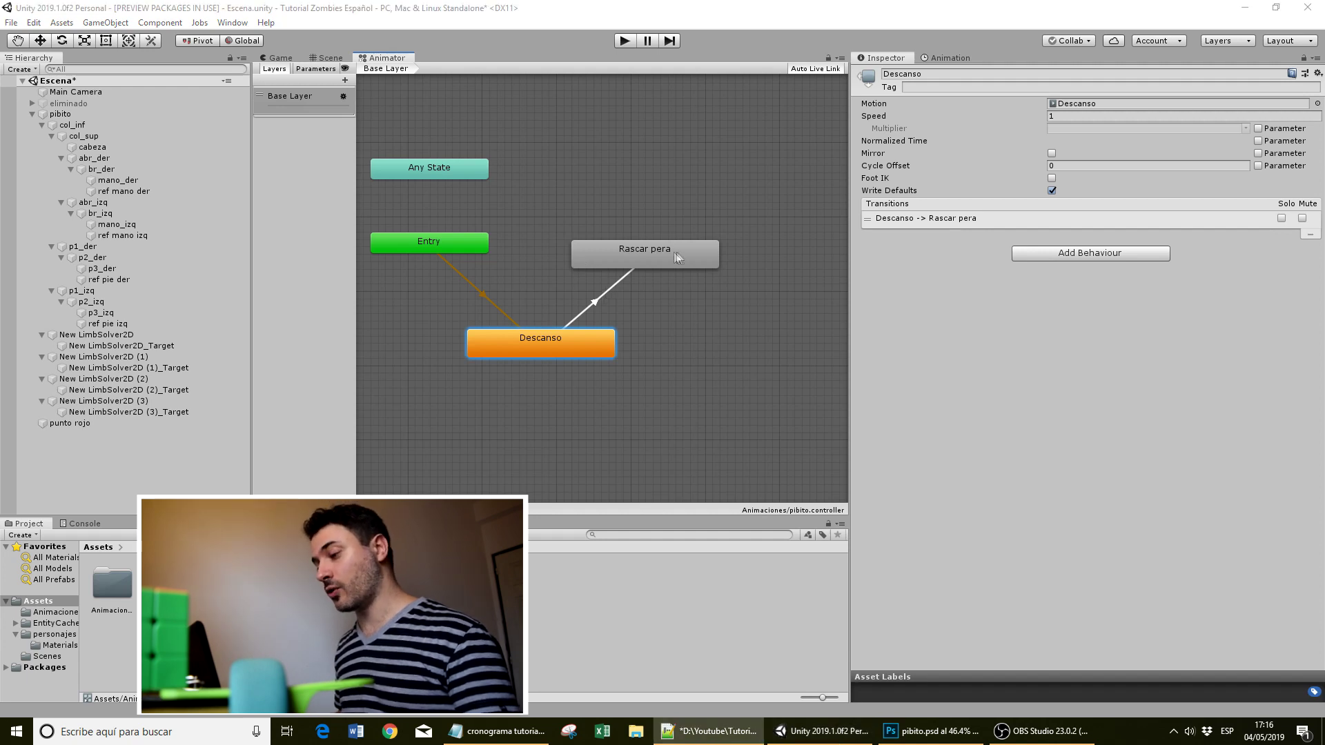
left_click(618, 283)
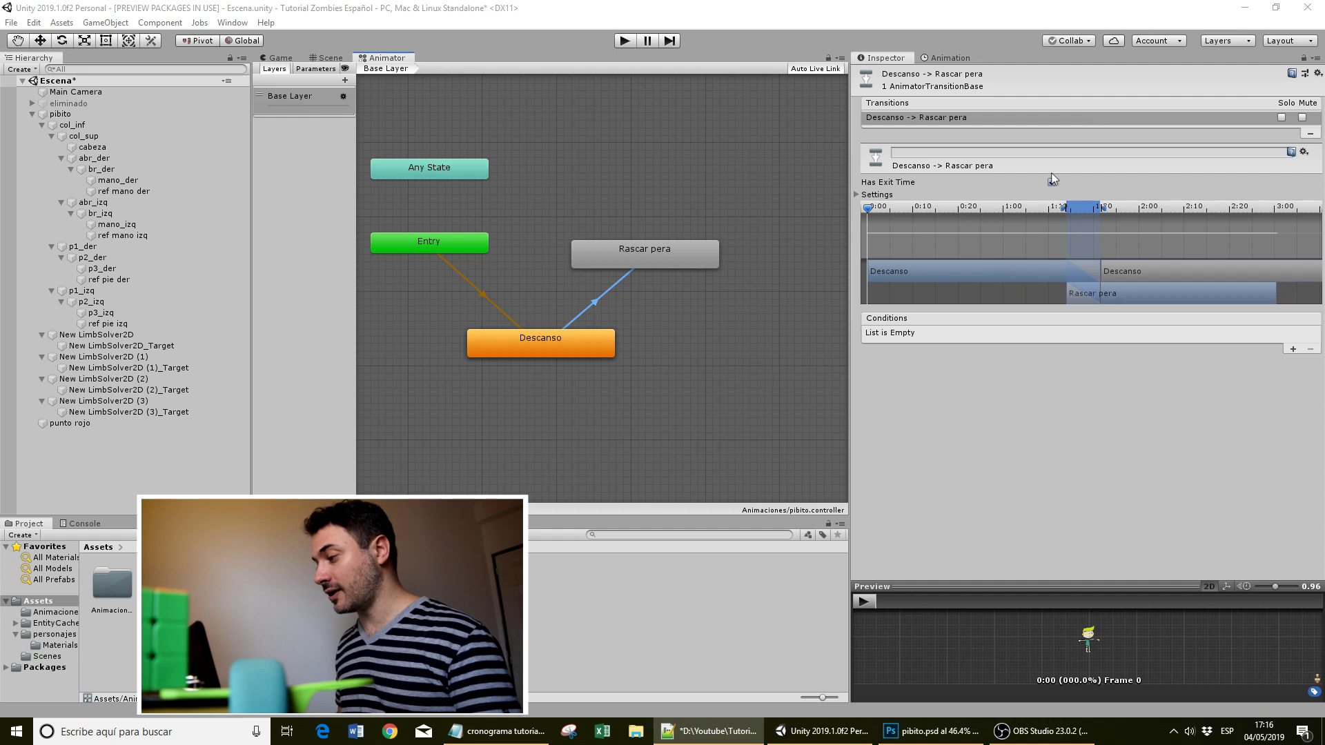
left_click(1051, 182)
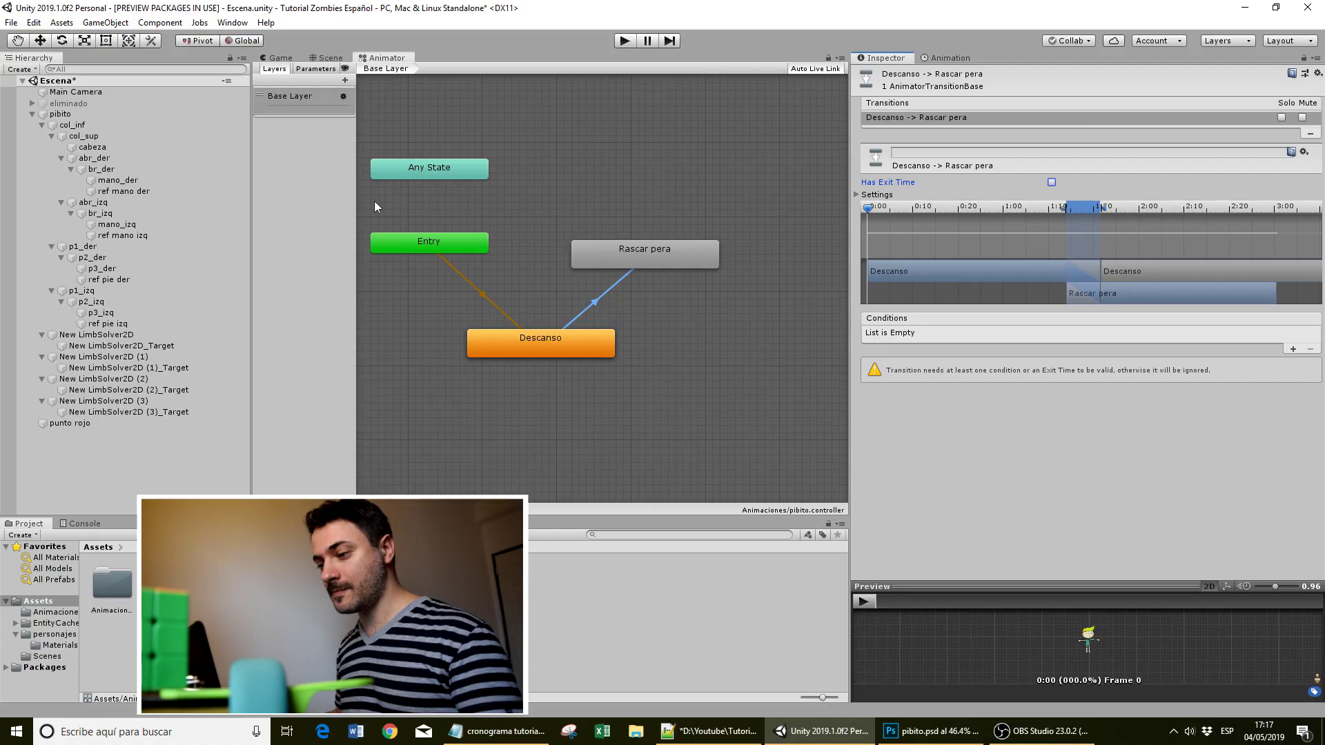
Add a Trigger parameter named rascar to the animator controller.
left_click_drag(352, 187, 558, 186)
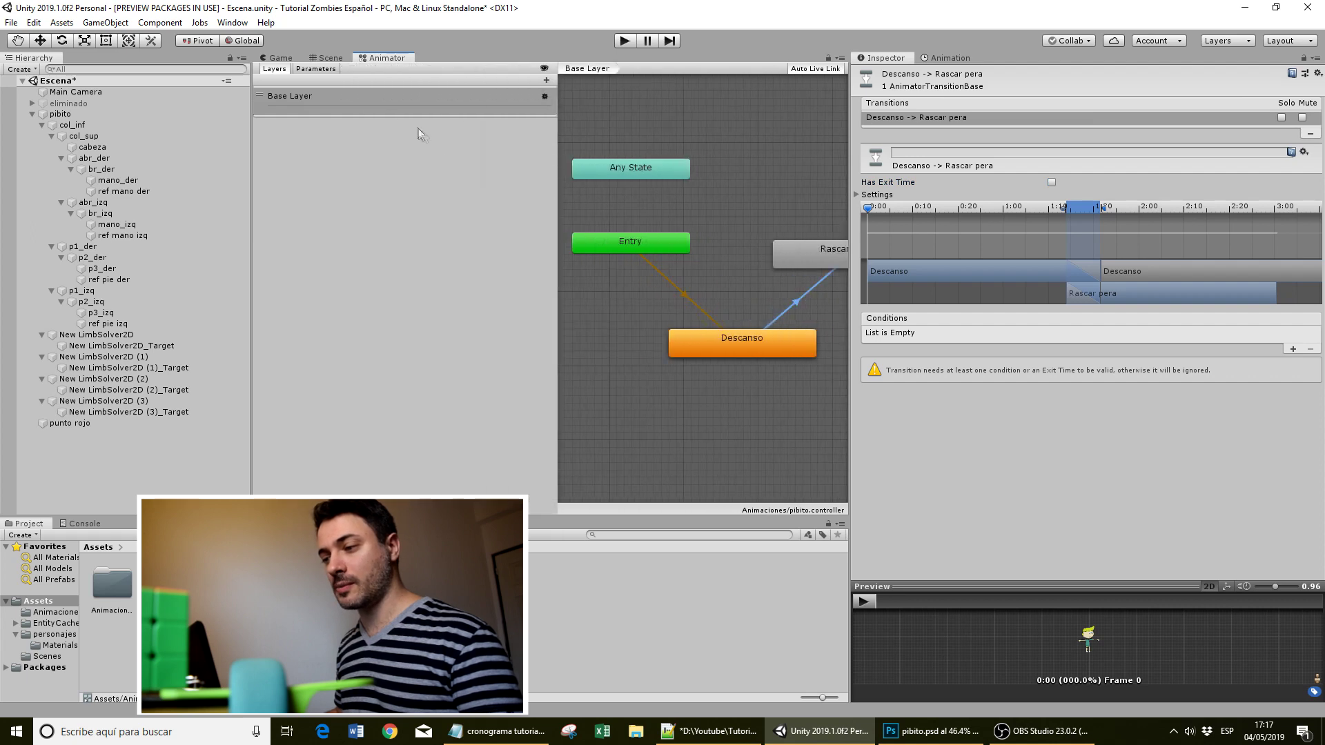
left_click(315, 69)
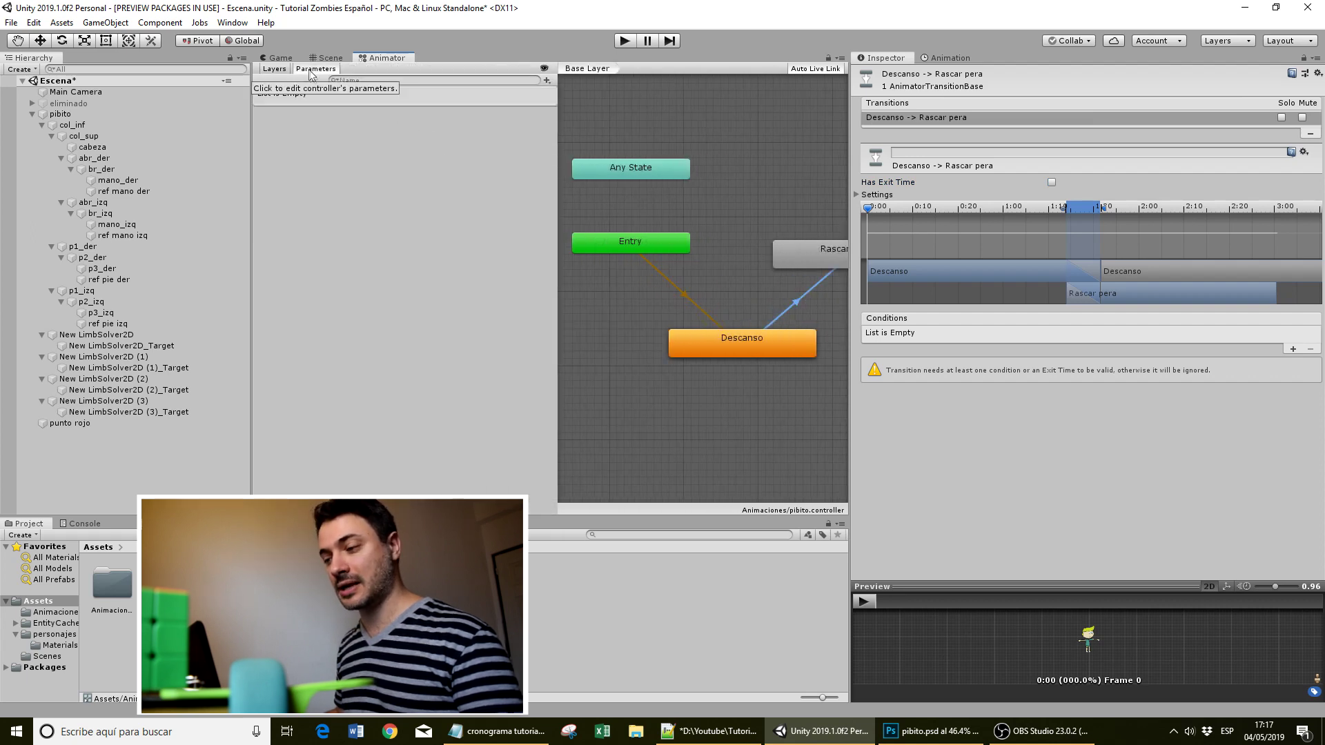
left_click(547, 80)
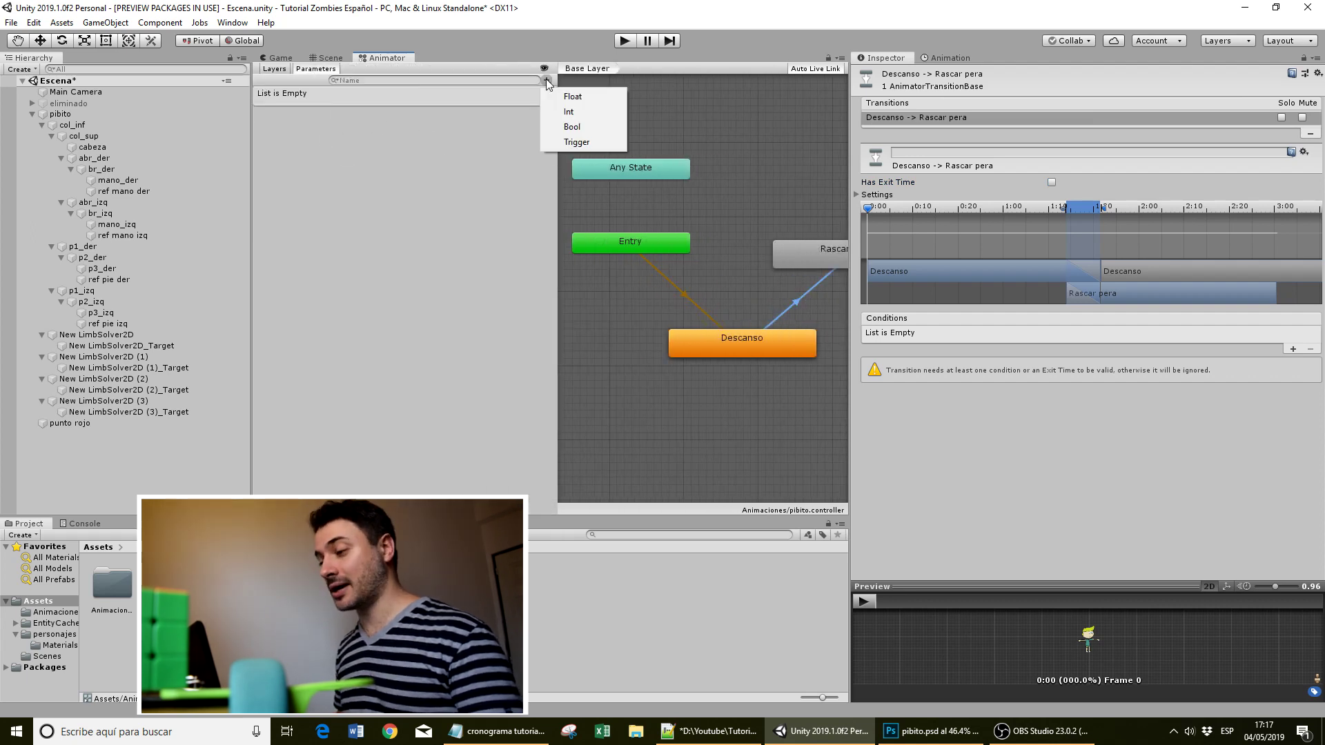
left_click(567, 142)
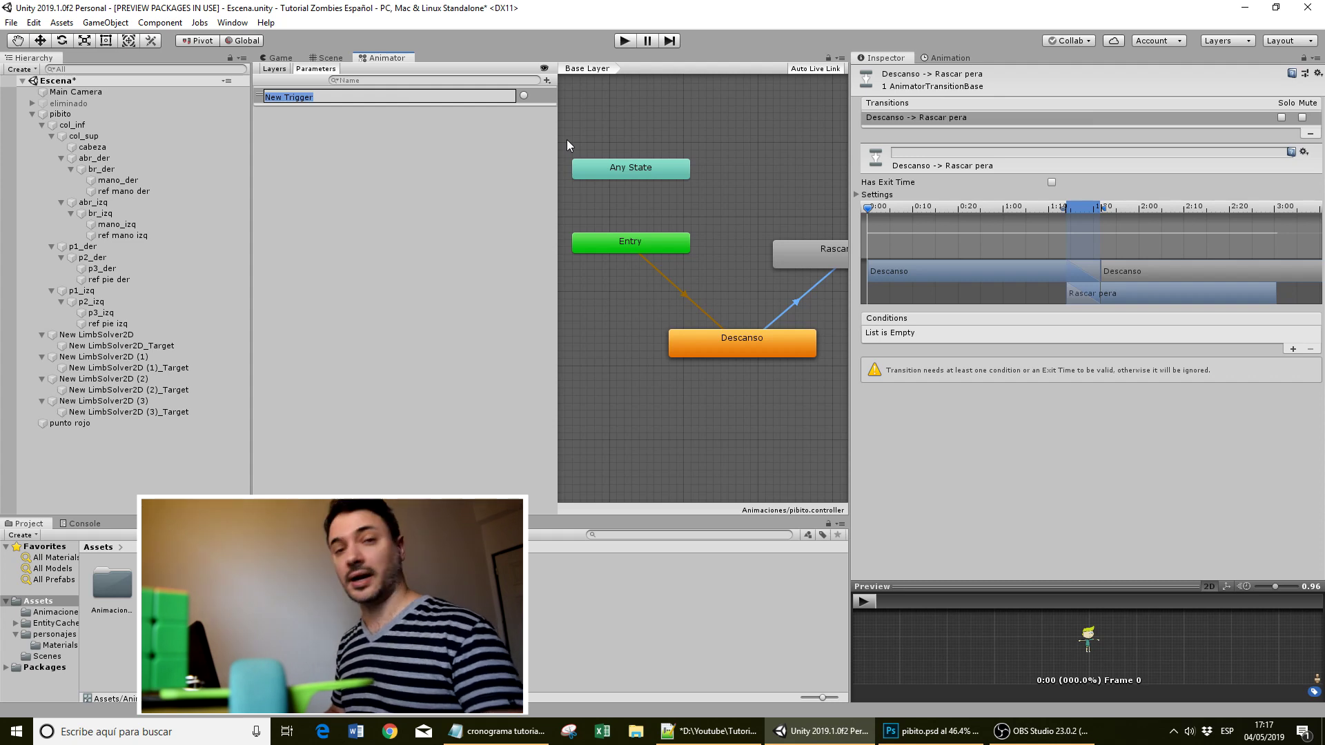
type("ar")
key("Return")
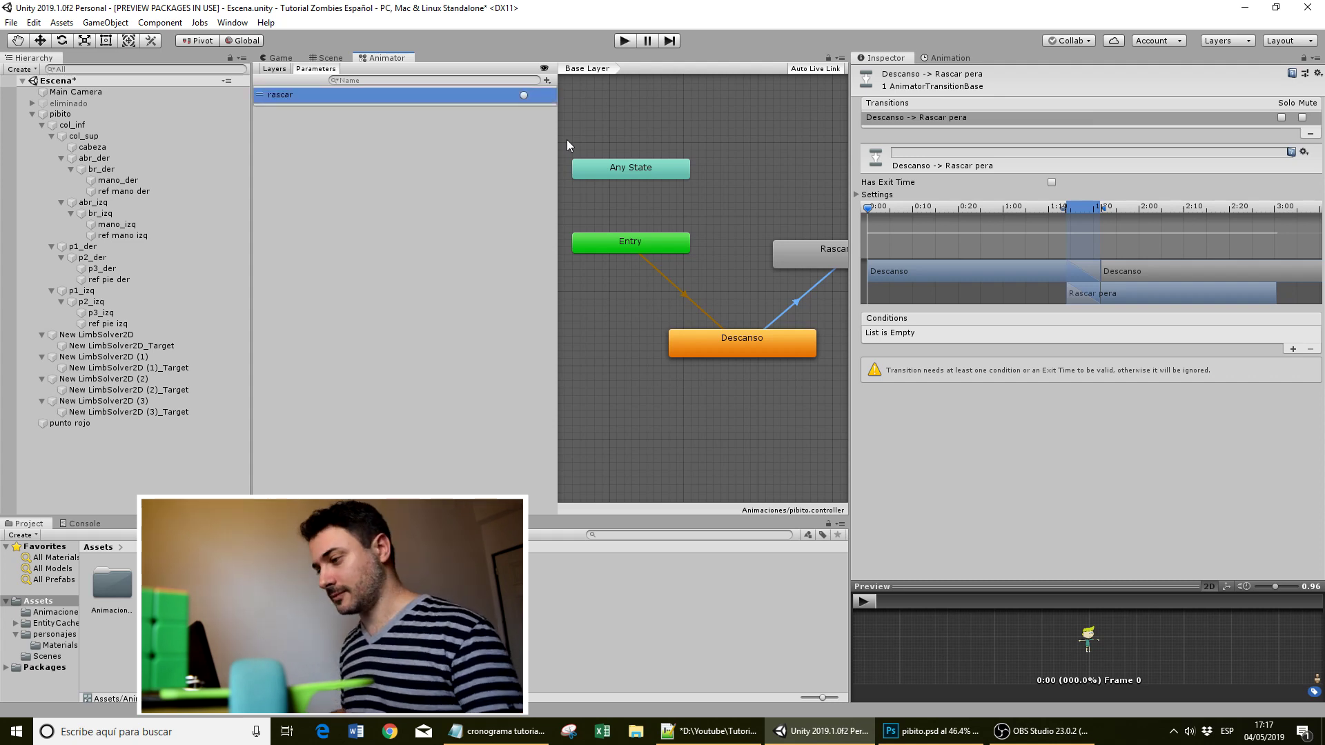
Add the rascar trigger as a condition of the Descanso to Rascar pera transition.
left_click_drag(560, 148, 438, 148)
left_click(694, 288)
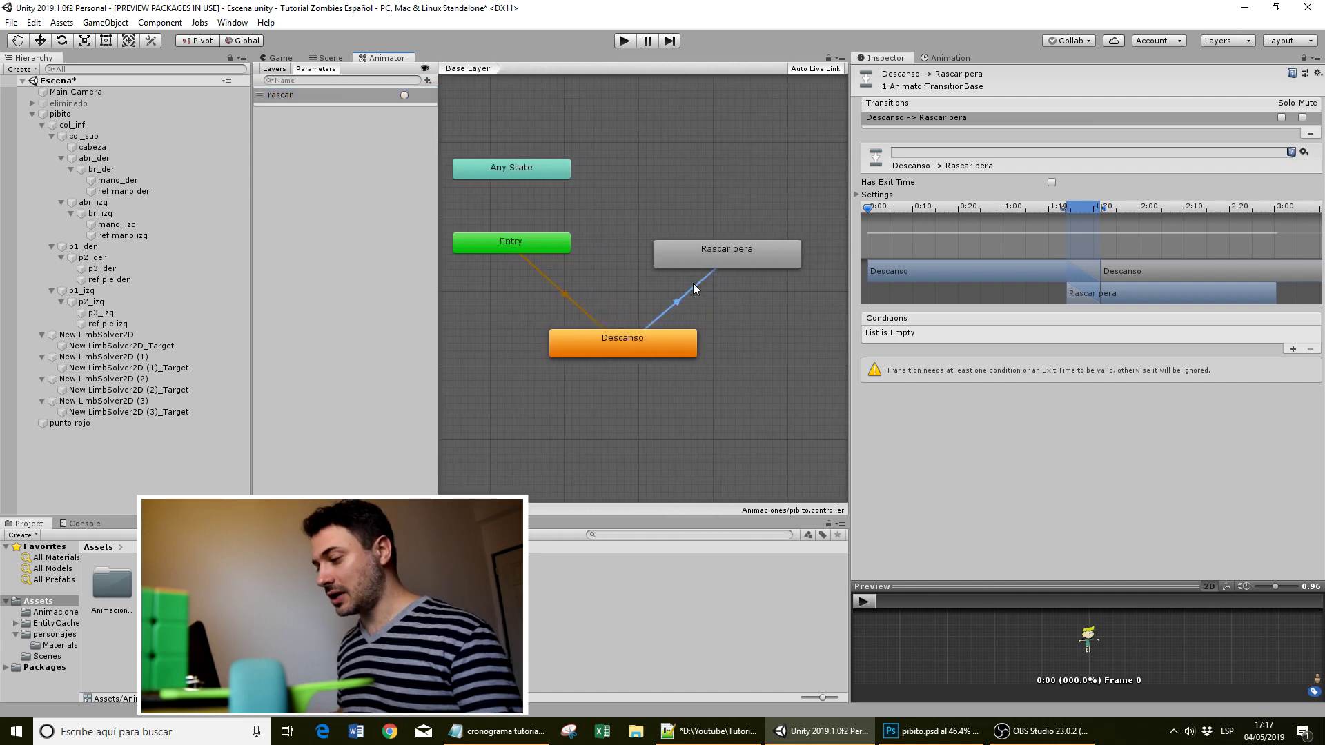
left_click(1293, 349)
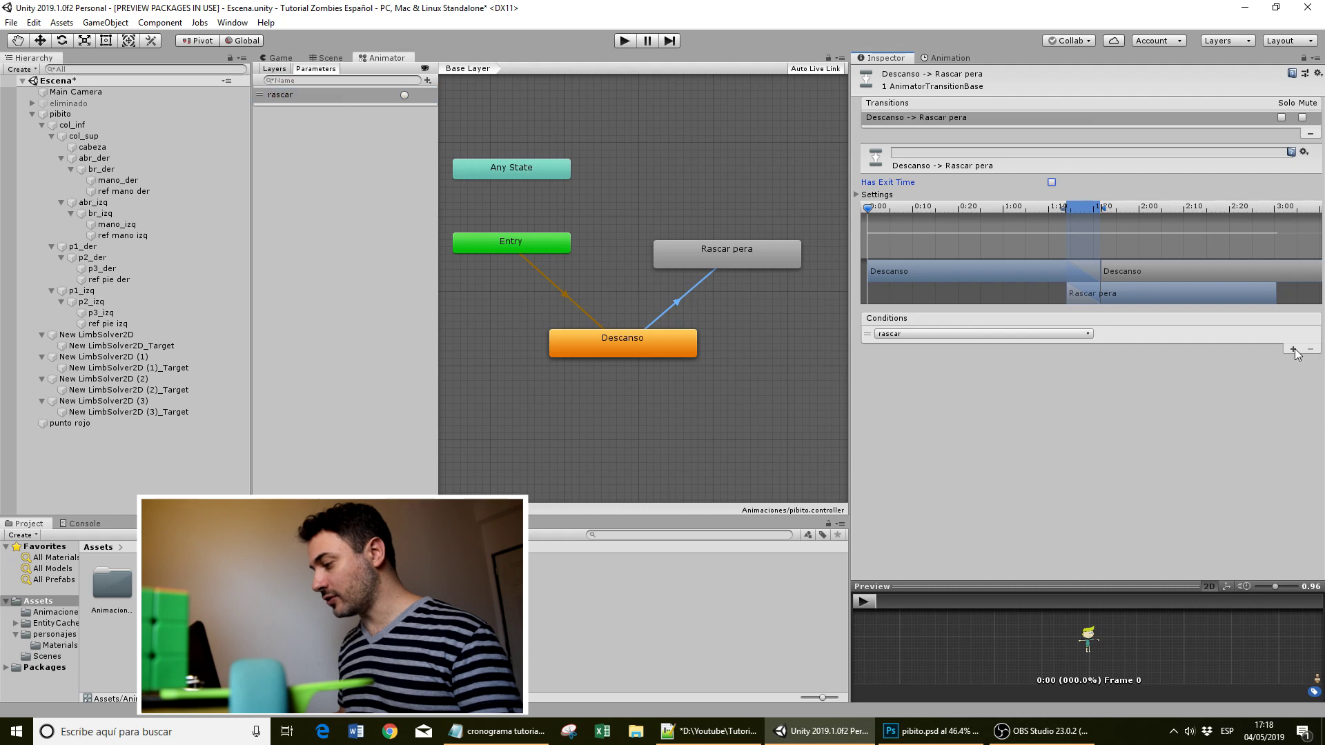
left_click(1004, 334)
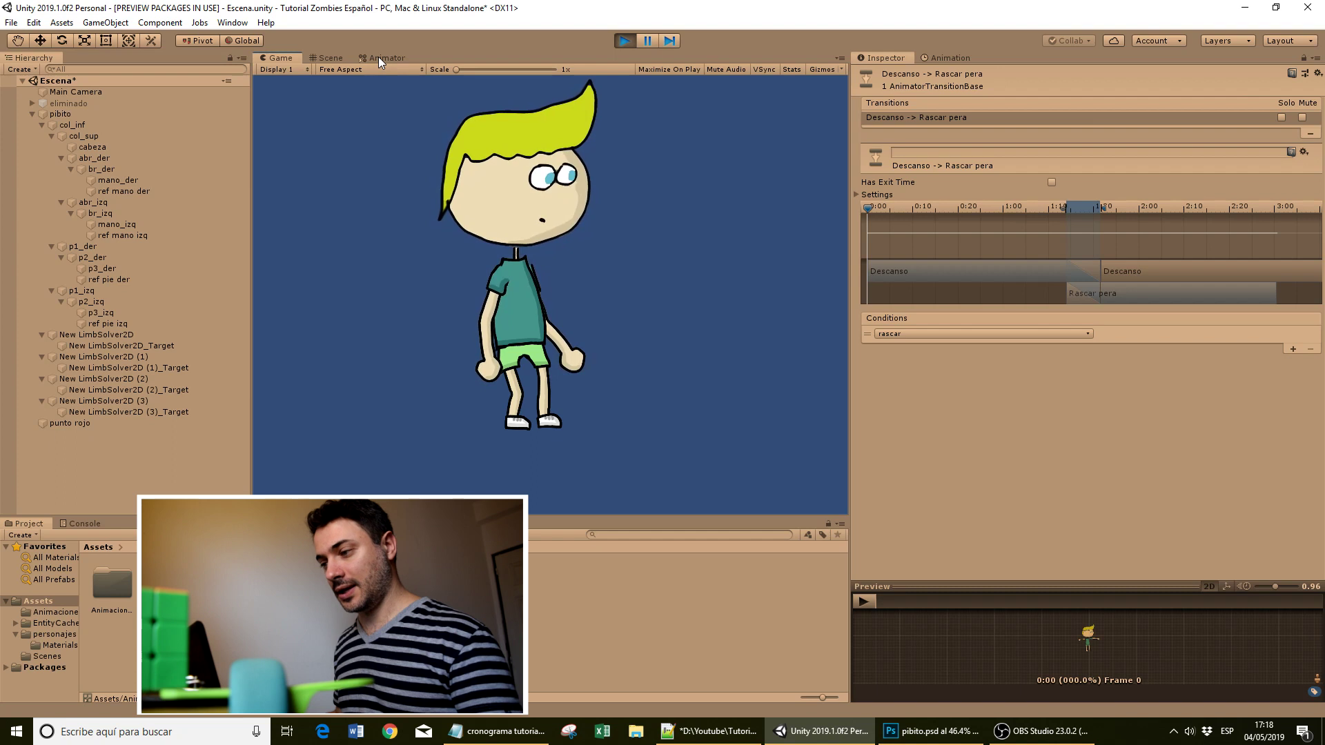
Dock the Animator beside the Animation window during play mode and fire the rascar trigger to test the transition.
left_click_drag(378, 56, 983, 60)
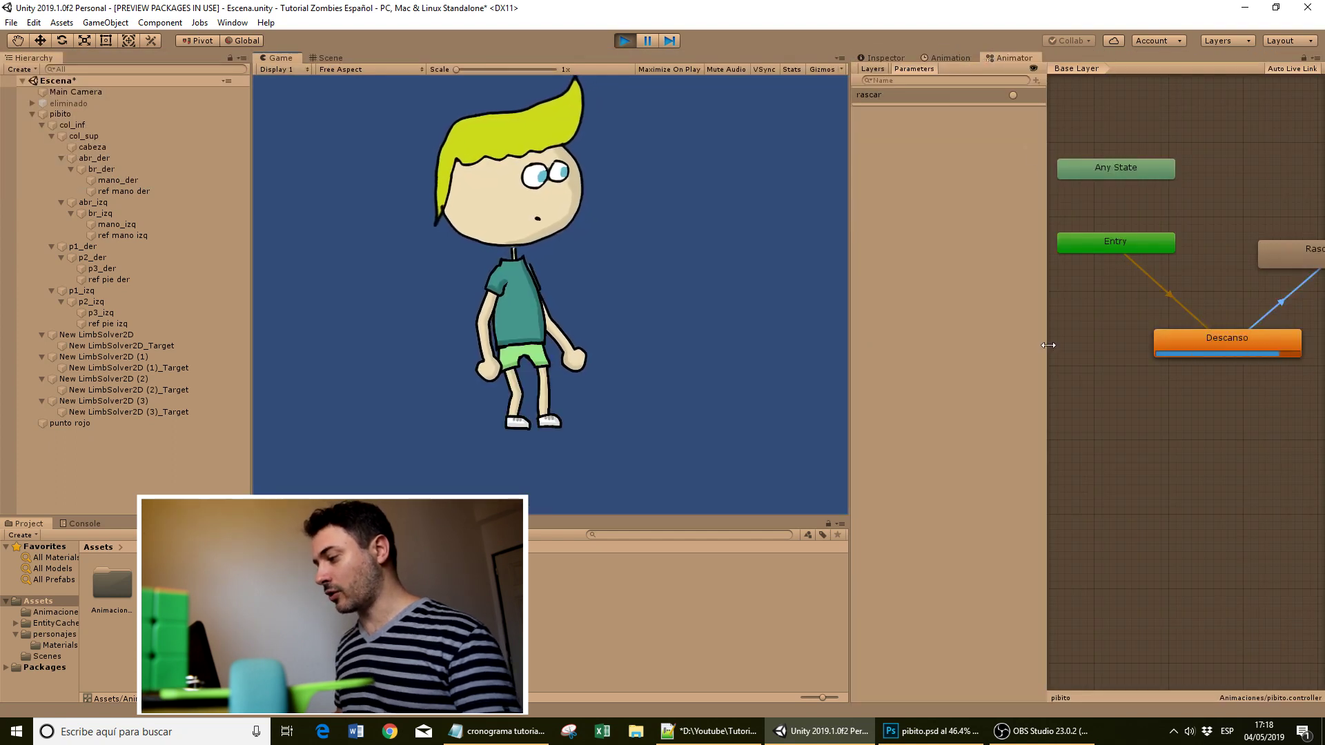
left_click_drag(1047, 343, 917, 341)
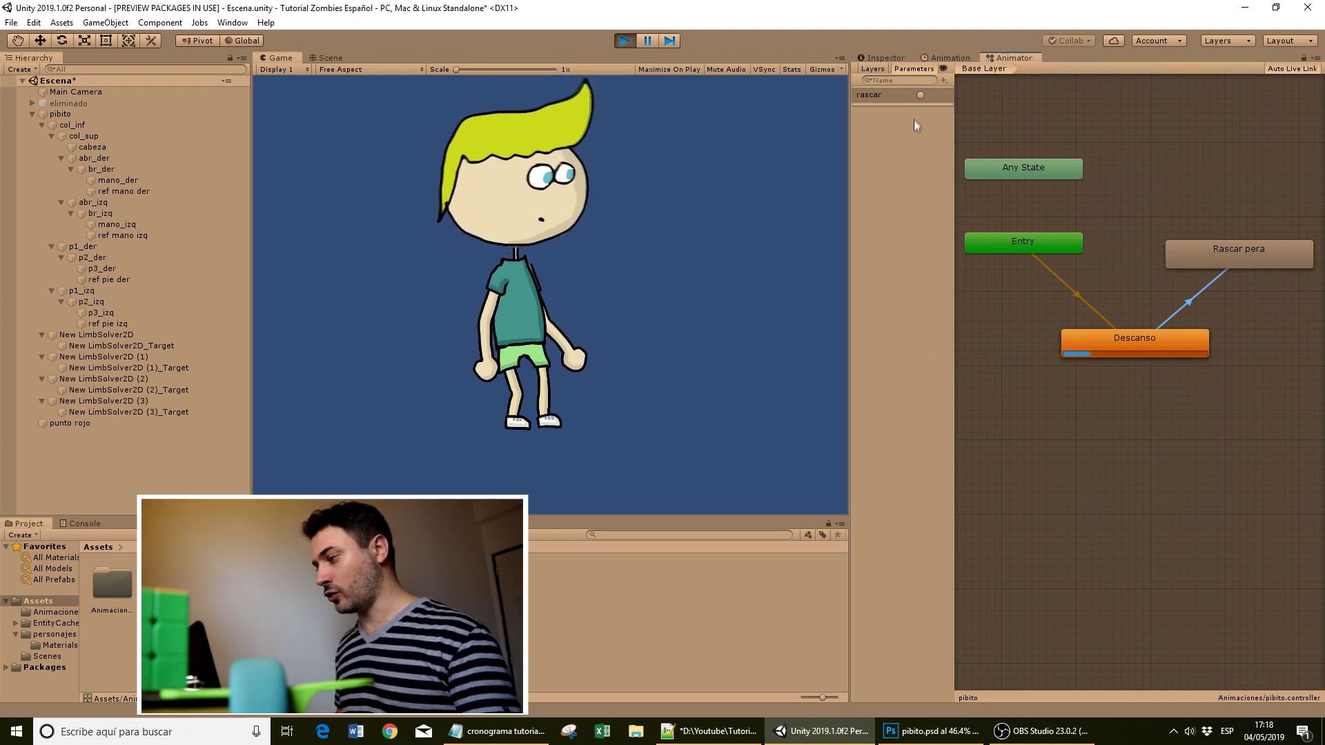
left_click(922, 95)
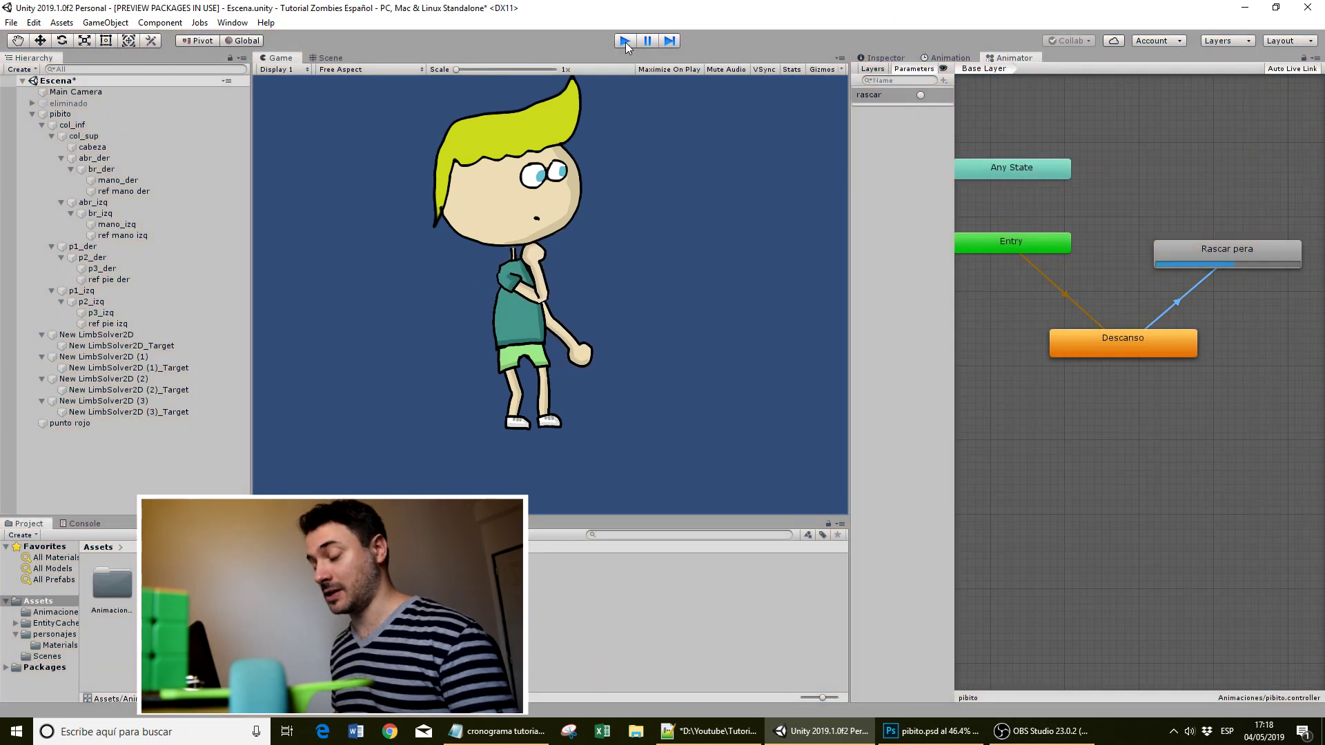
Stop play mode and create a return transition from the Rascar pera state to Descanso.
left_click(624, 42)
right_click(1204, 255)
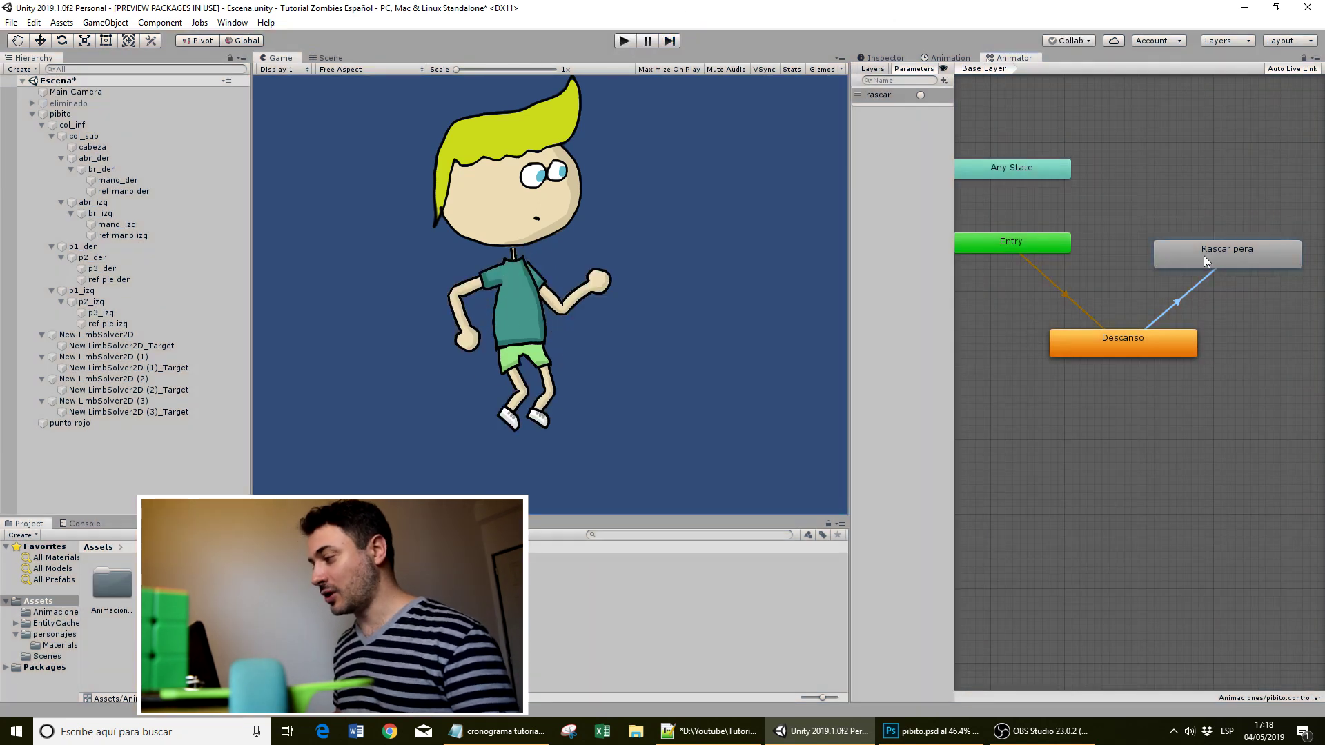
left_click(1212, 265)
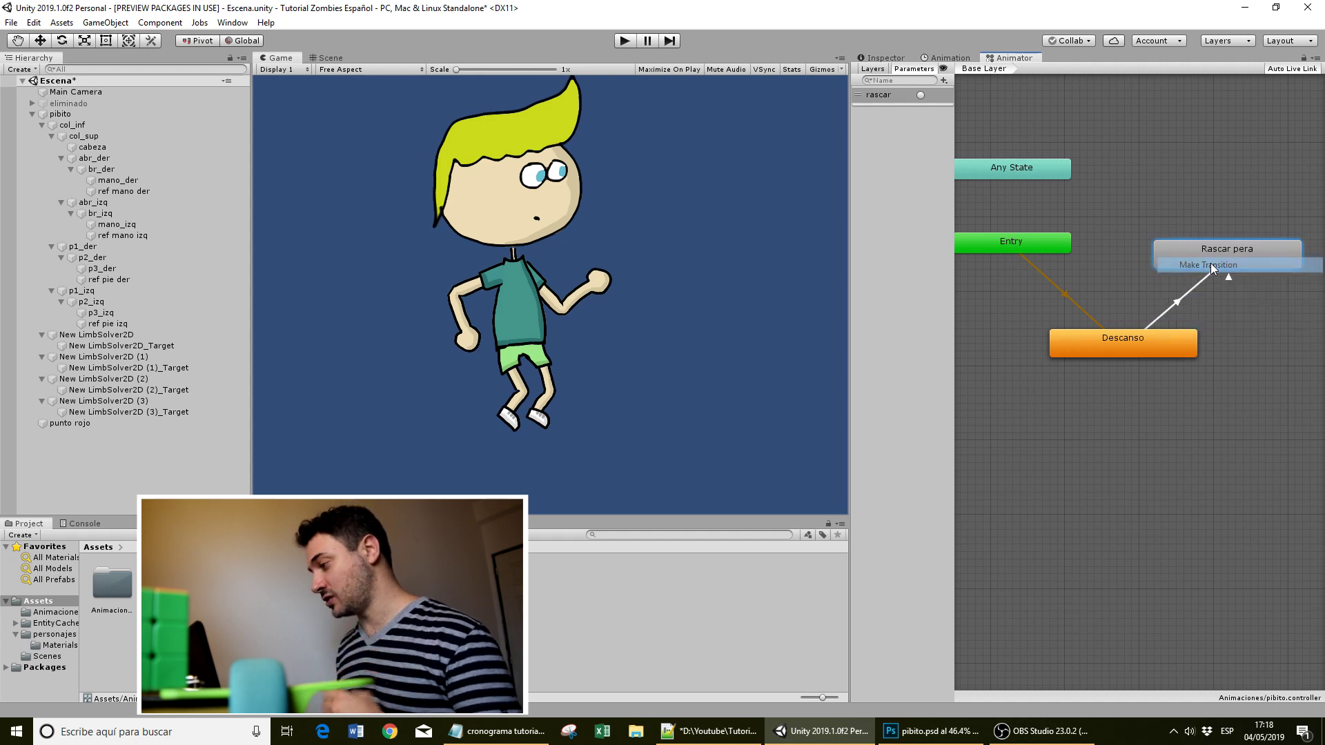
left_click(1129, 338)
Dock the Animator beside the Scene view and shift the Descanso to Rascar pera transition's blend range to start at about 0:10.
left_click(1164, 309)
left_click_drag(1017, 61, 695, 67)
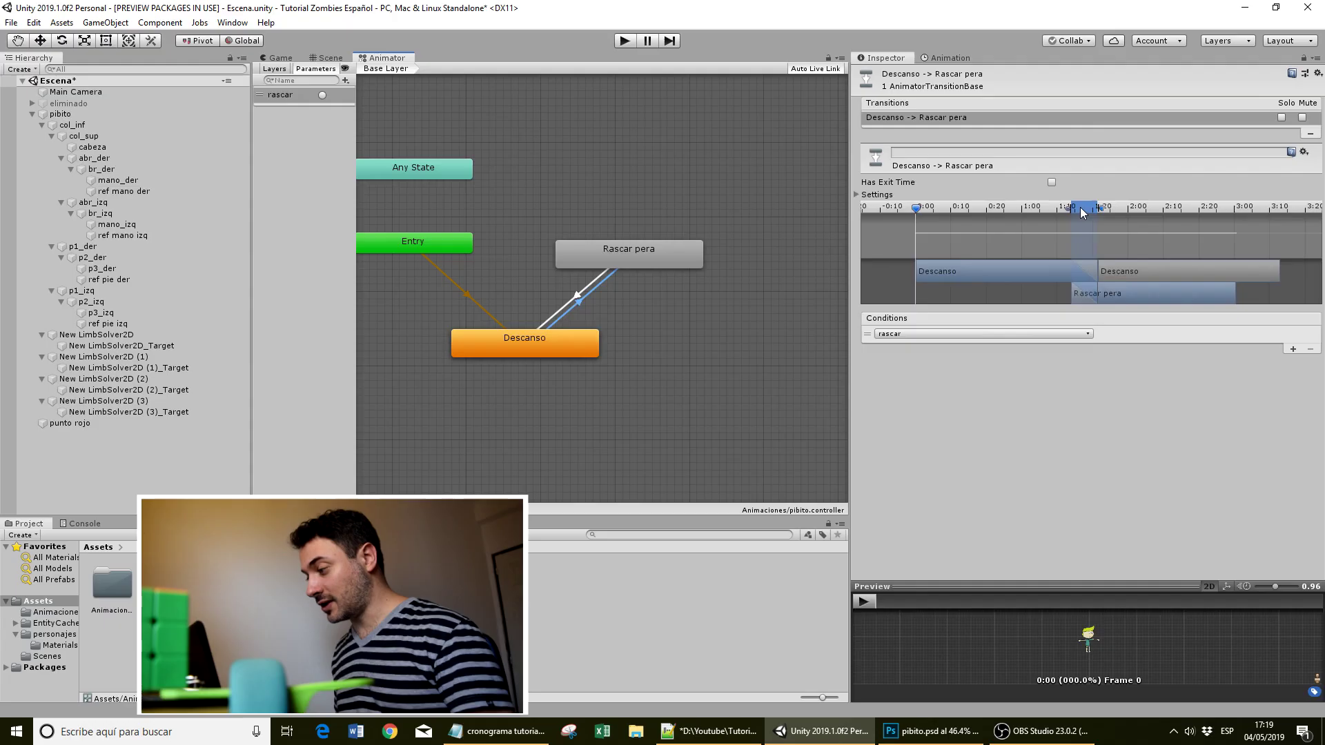
left_click_drag(1079, 207, 950, 213)
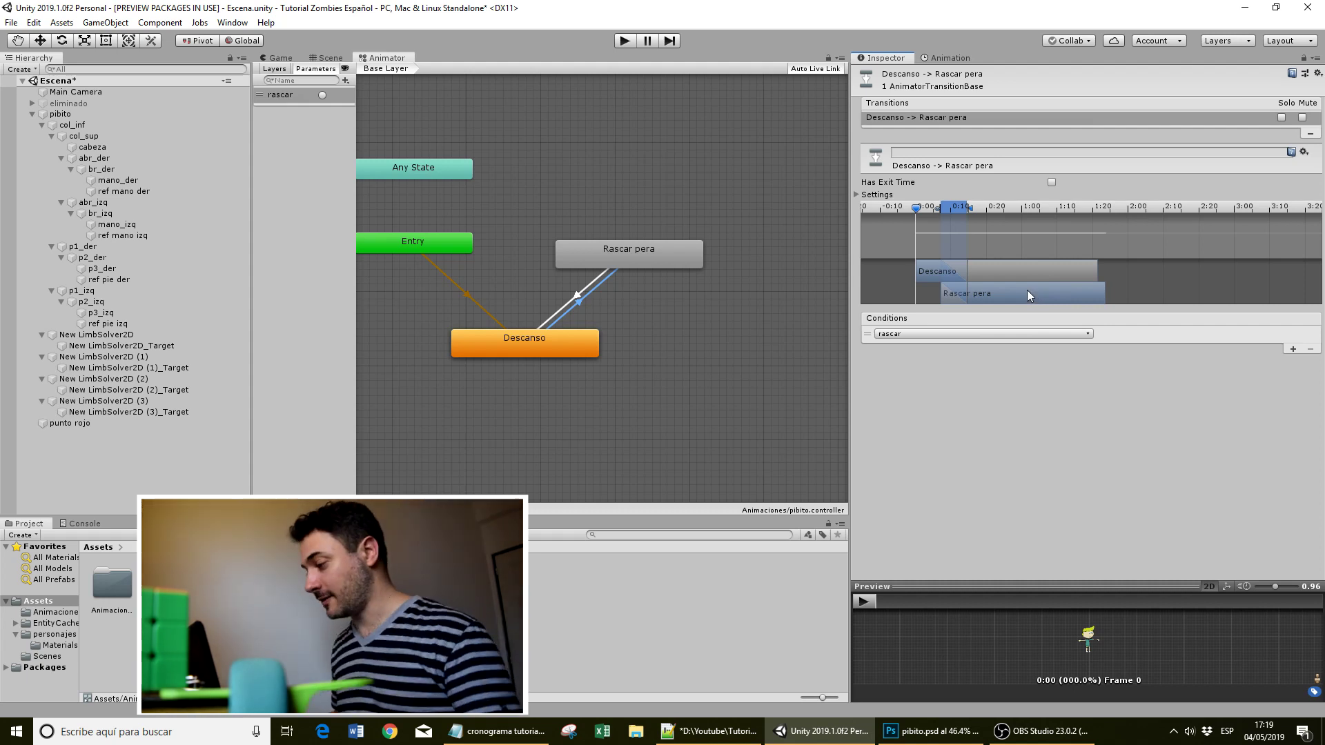
left_click_drag(1027, 296, 991, 250)
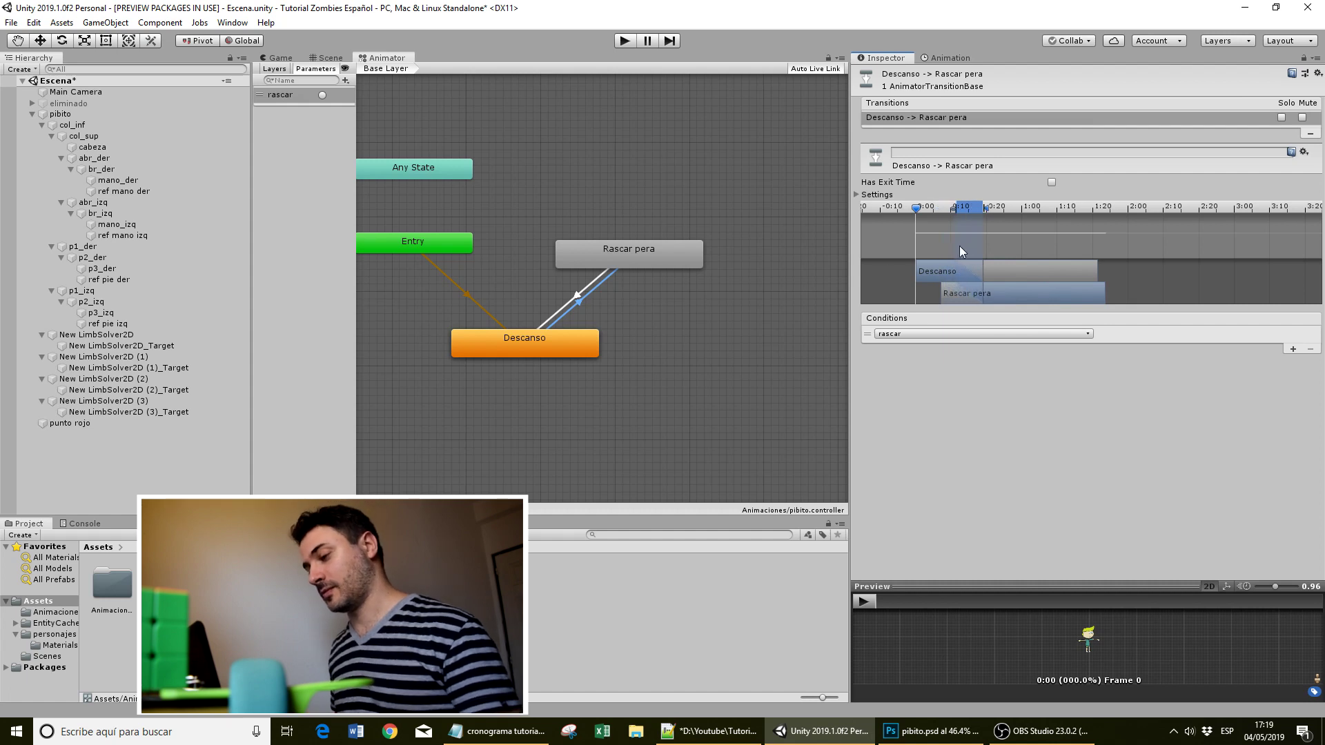
Run the scene with the Animator docked beside the Animation window and fire the rascar trigger to test both transitions.
left_click(625, 41)
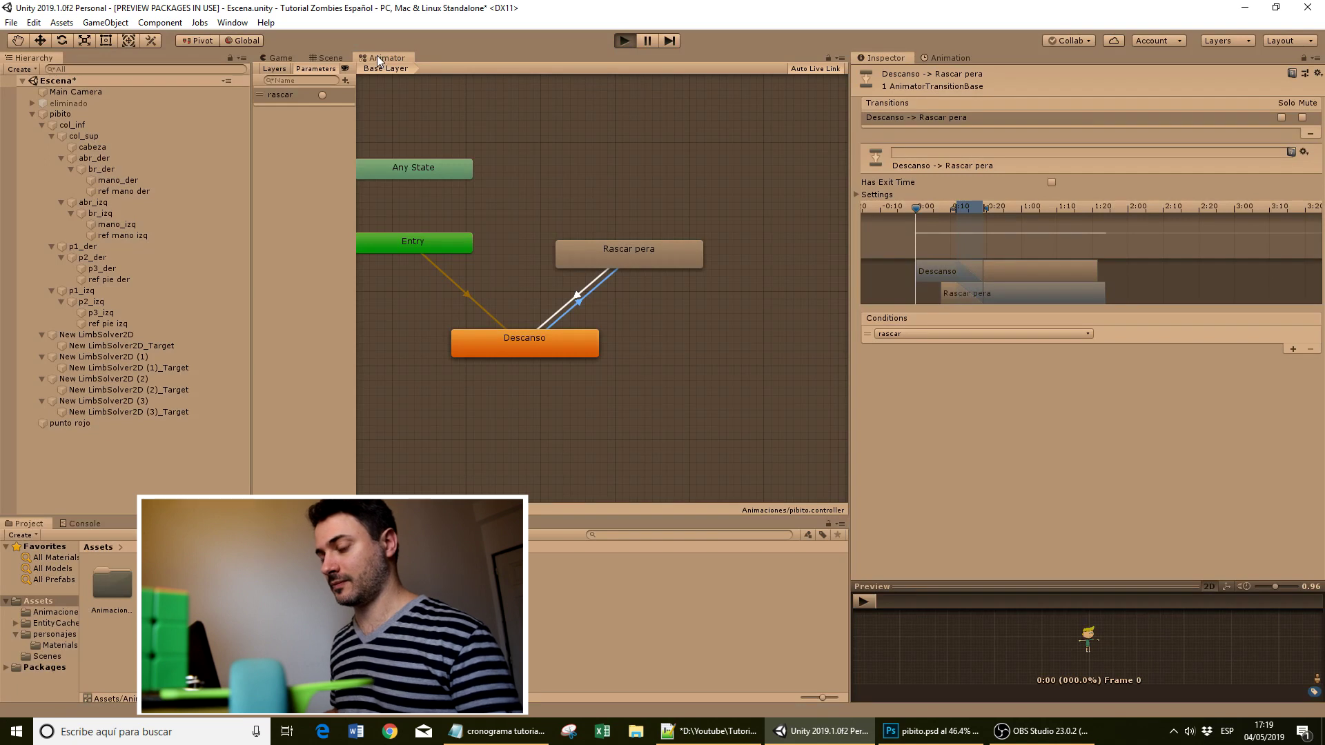
left_click_drag(379, 57, 995, 54)
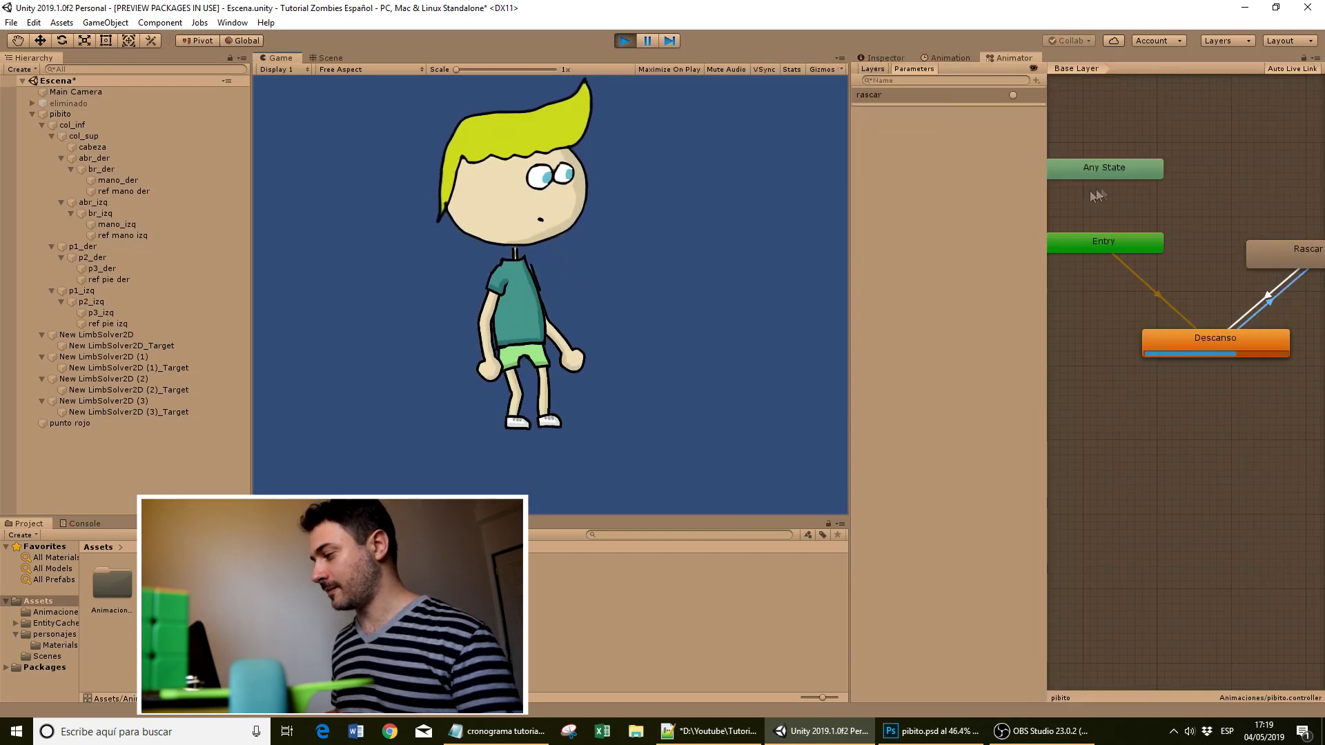
scroll(1104, 207, "up", 5)
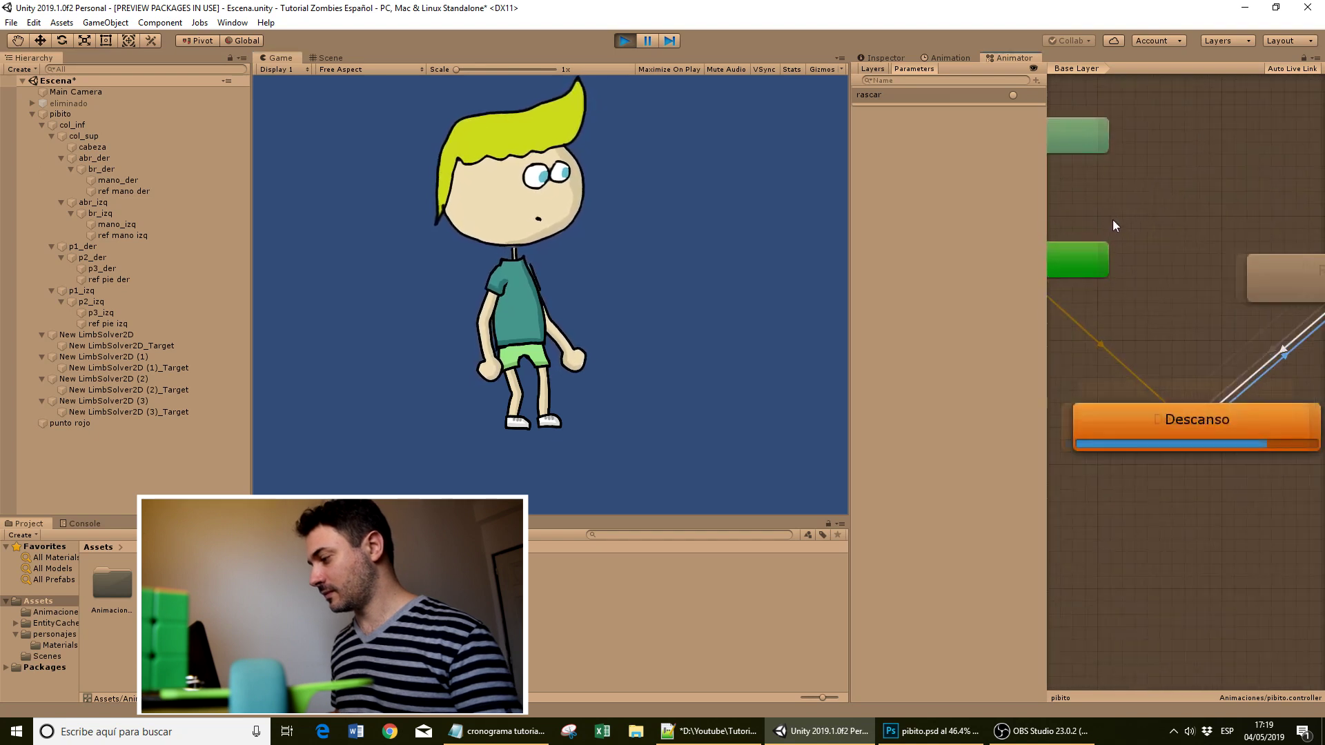
scroll(1123, 222, "down", 2)
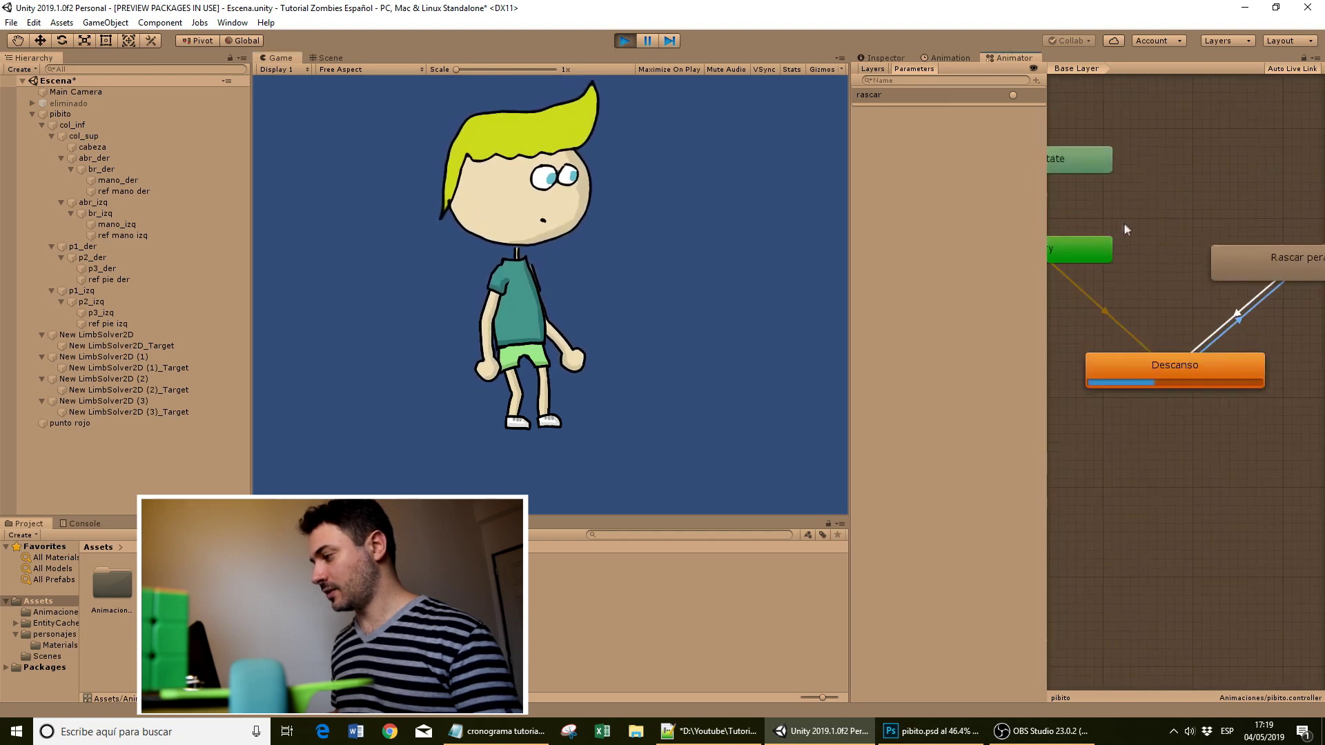
left_click(1011, 96)
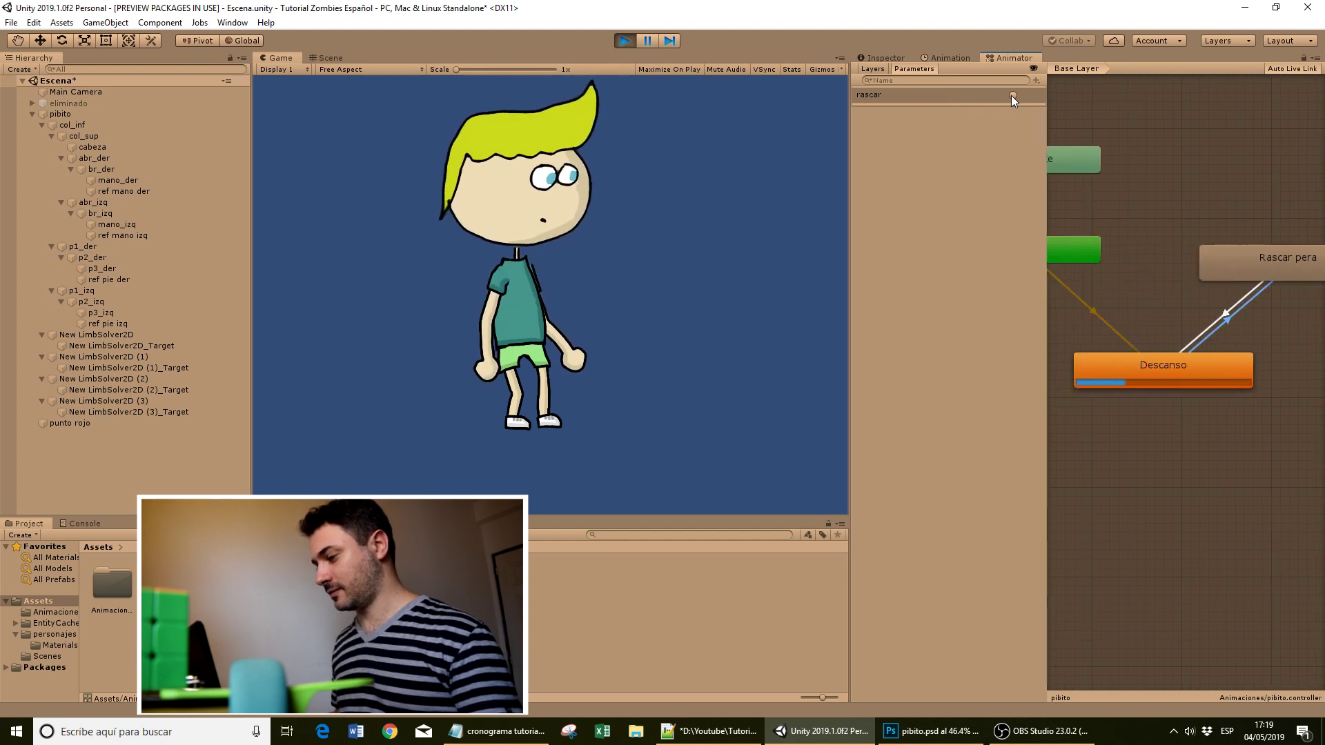
left_click(1011, 95)
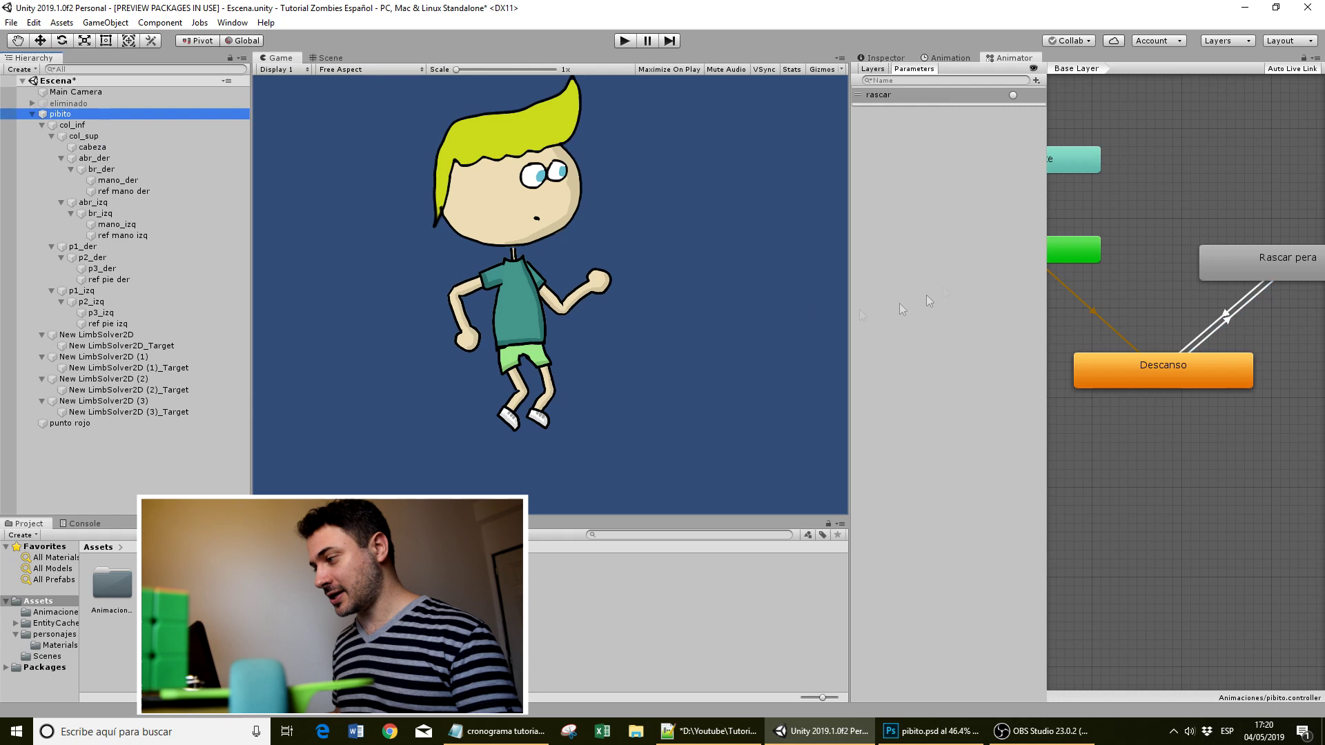
Add a new script component named scr_personaje to the pibito object.
left_click(879, 57)
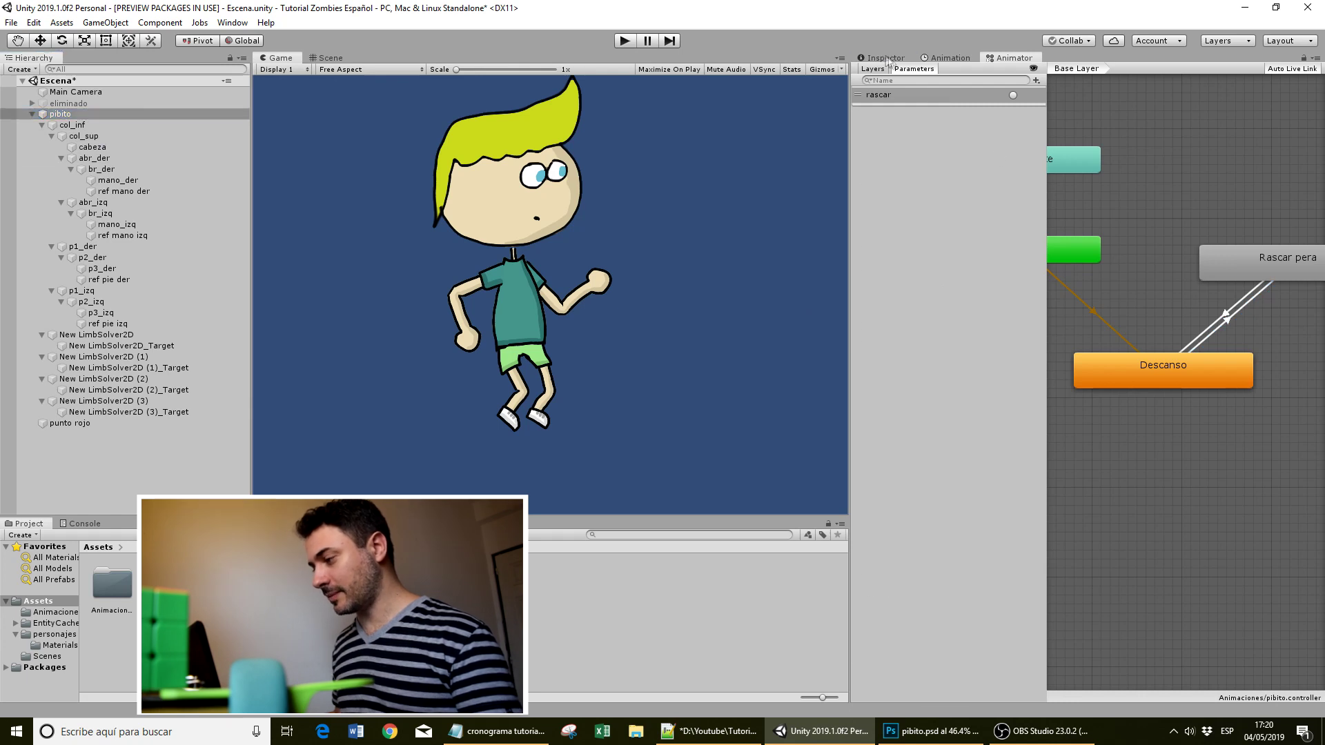
scroll(1074, 445, "down", 5)
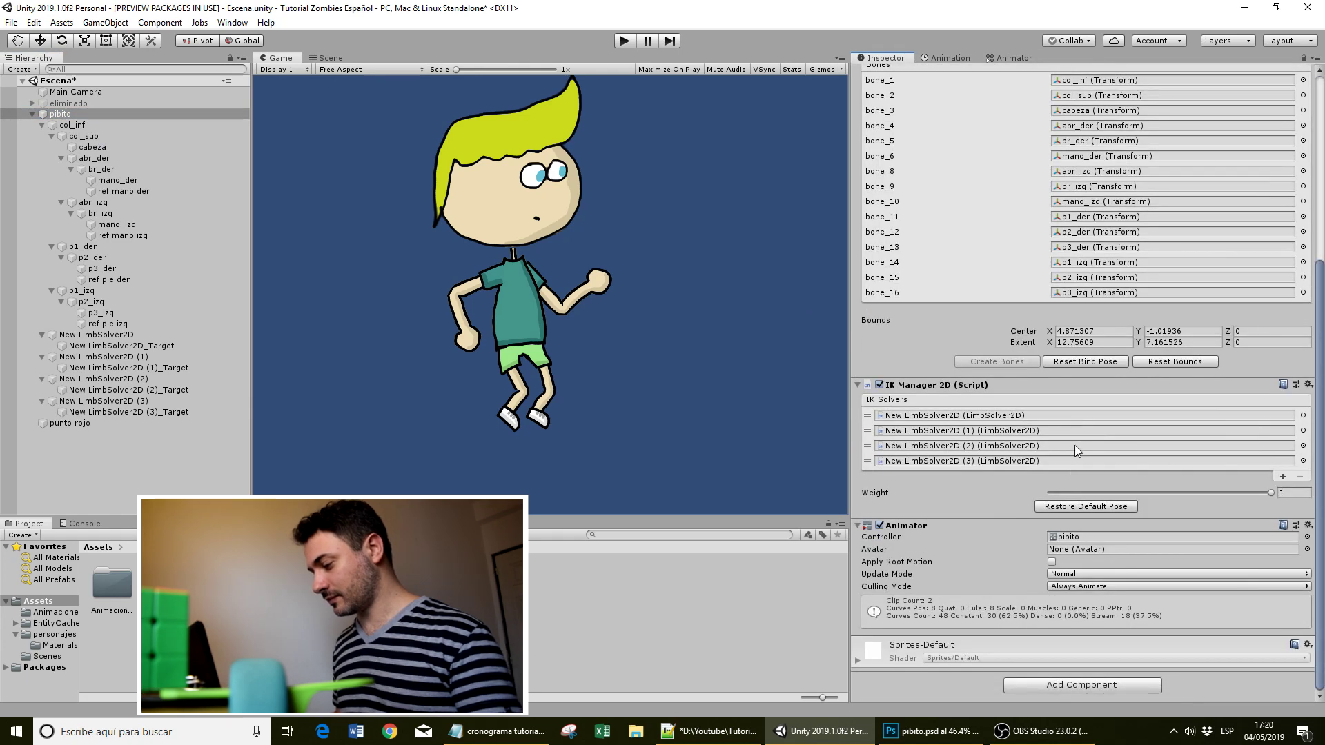
left_click(1062, 683)
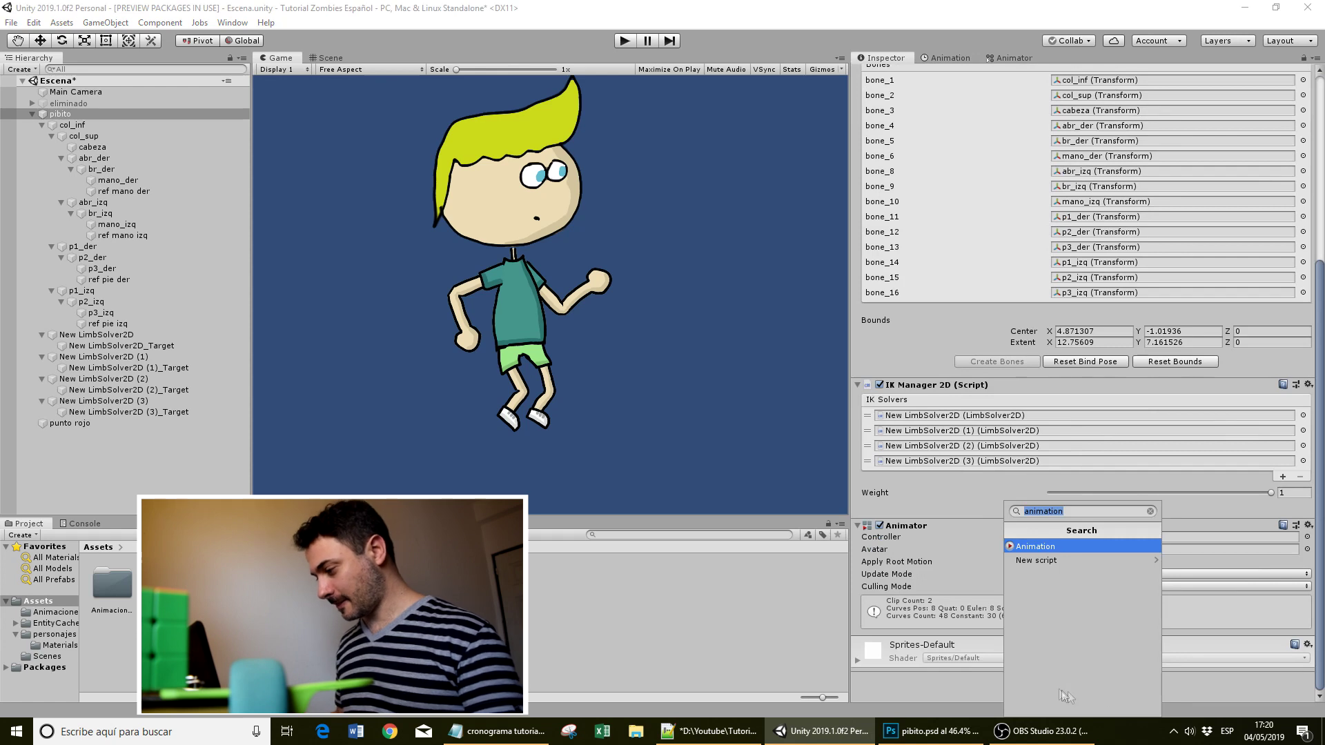
left_click(1037, 561)
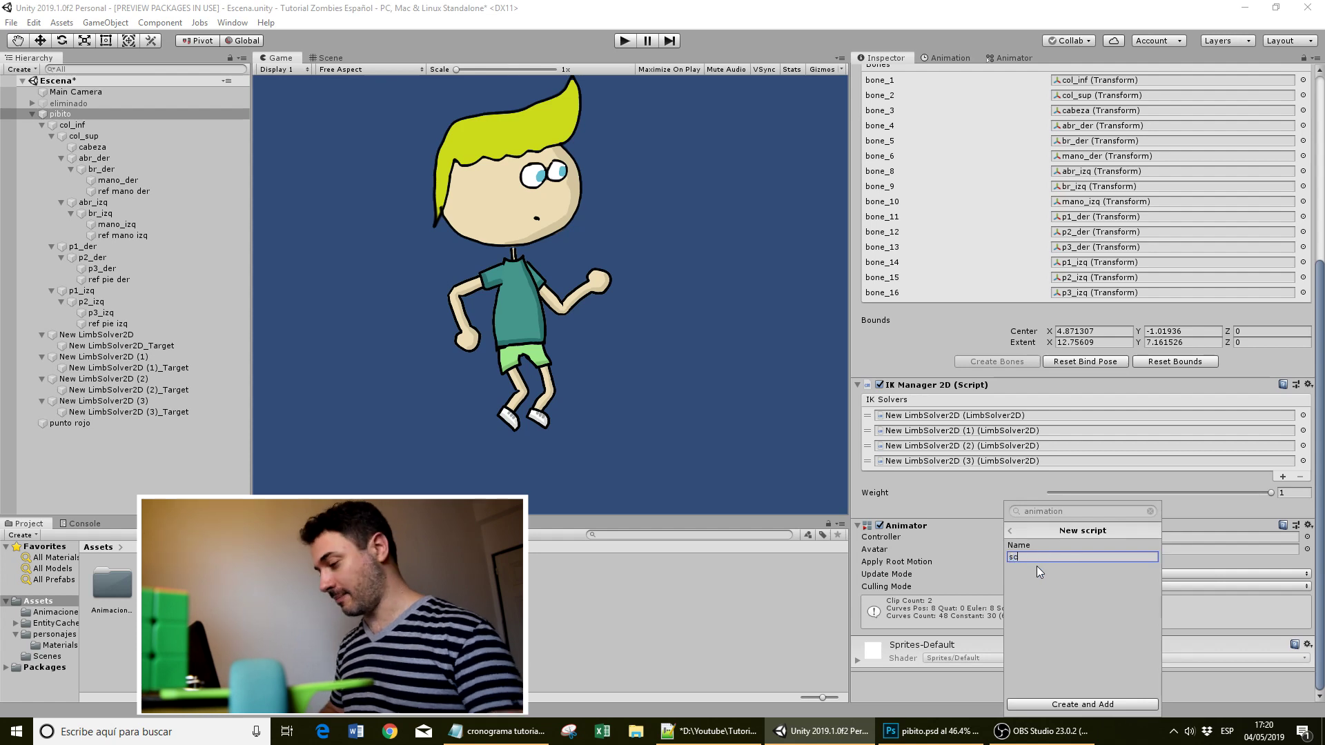
type("scr_personaje")
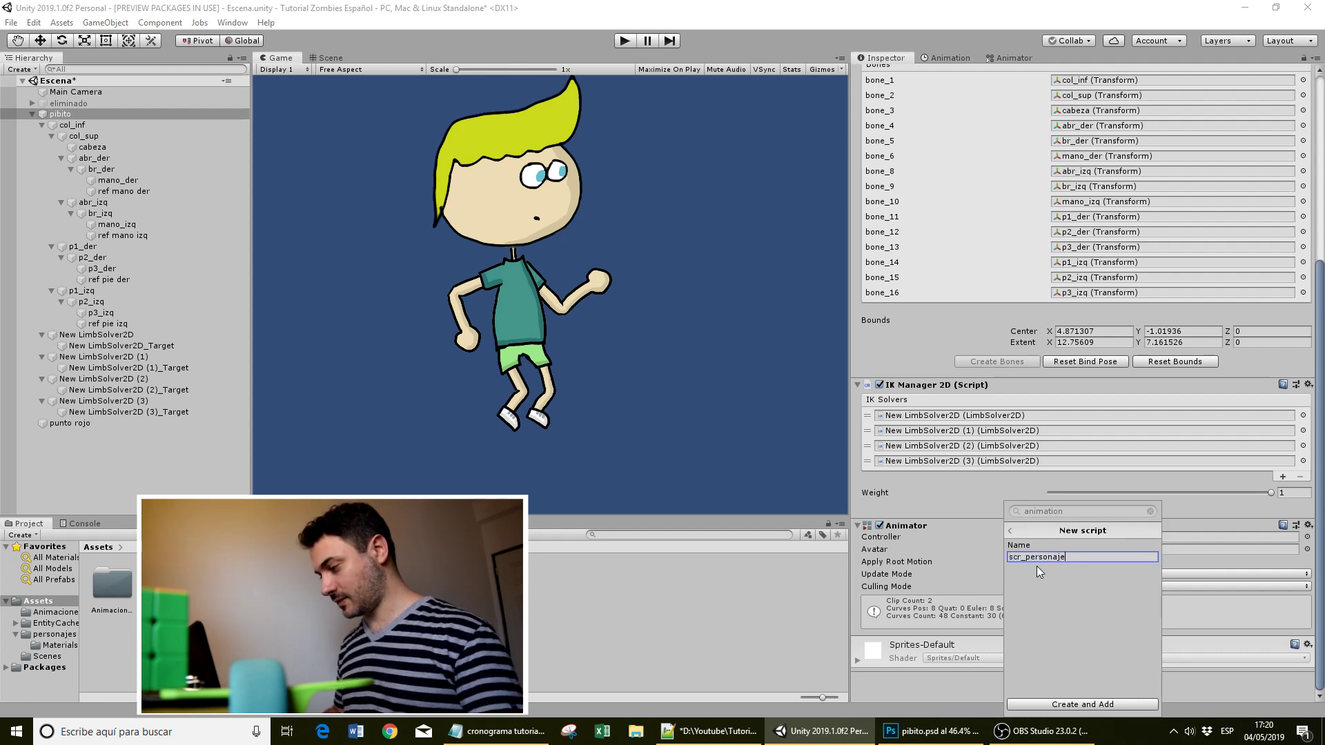
key("Return")
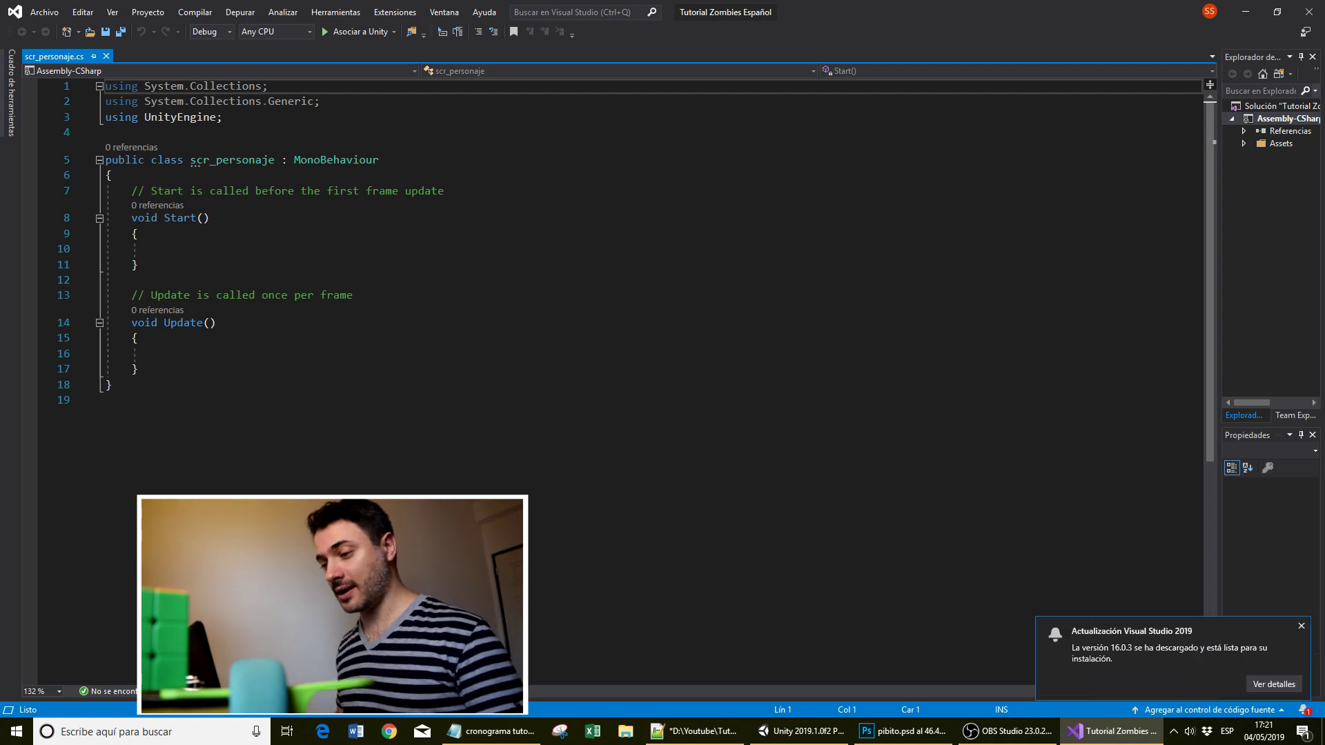
Declare an Animator variable named anim at the start of the scr_personaje class, above the Start method.
scroll(333, 243, "up", 4, "ctrl")
left_click(399, 227)
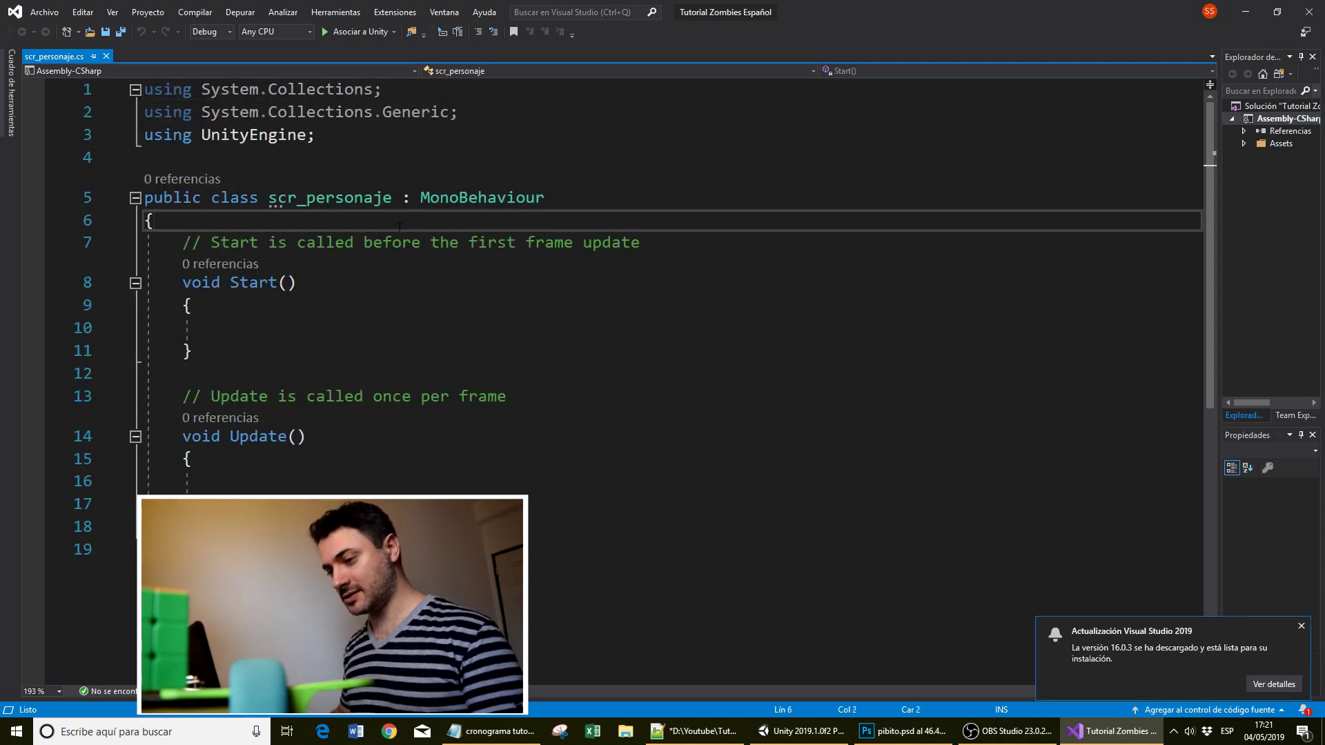
key("Return")
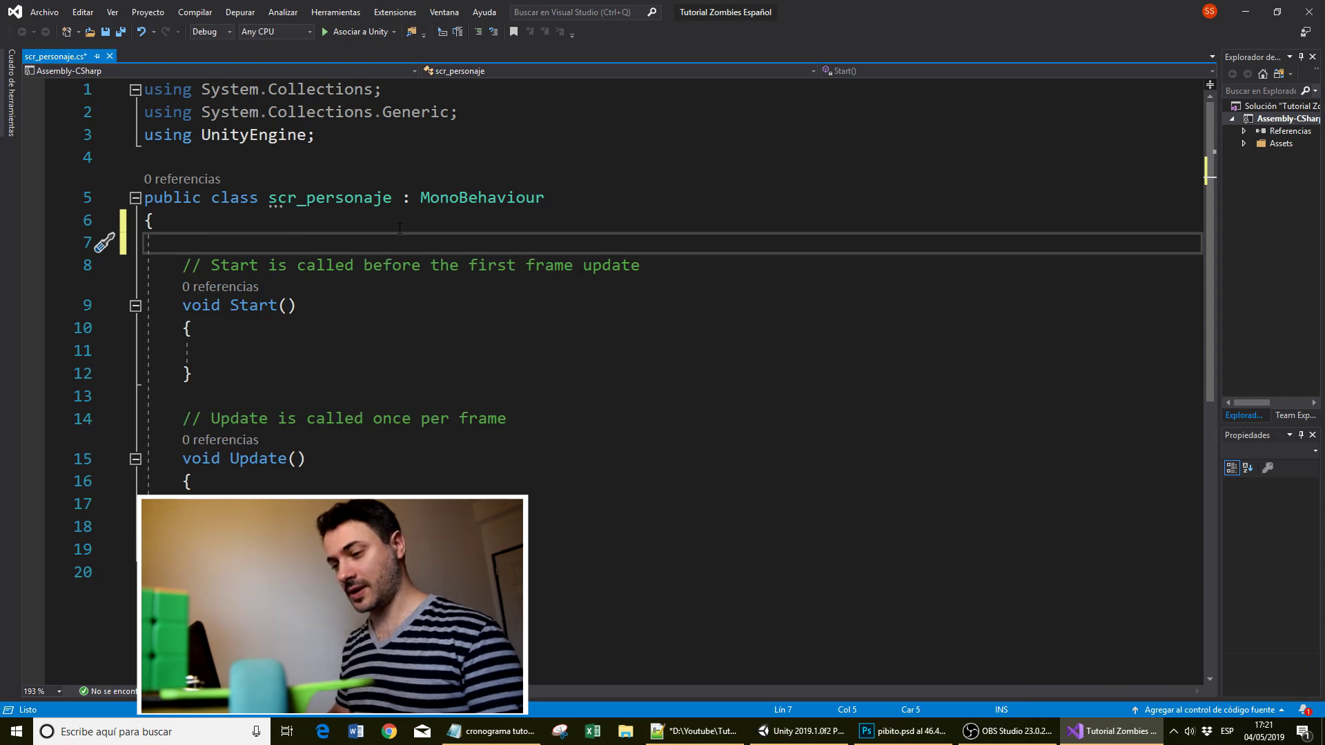
type("anim")
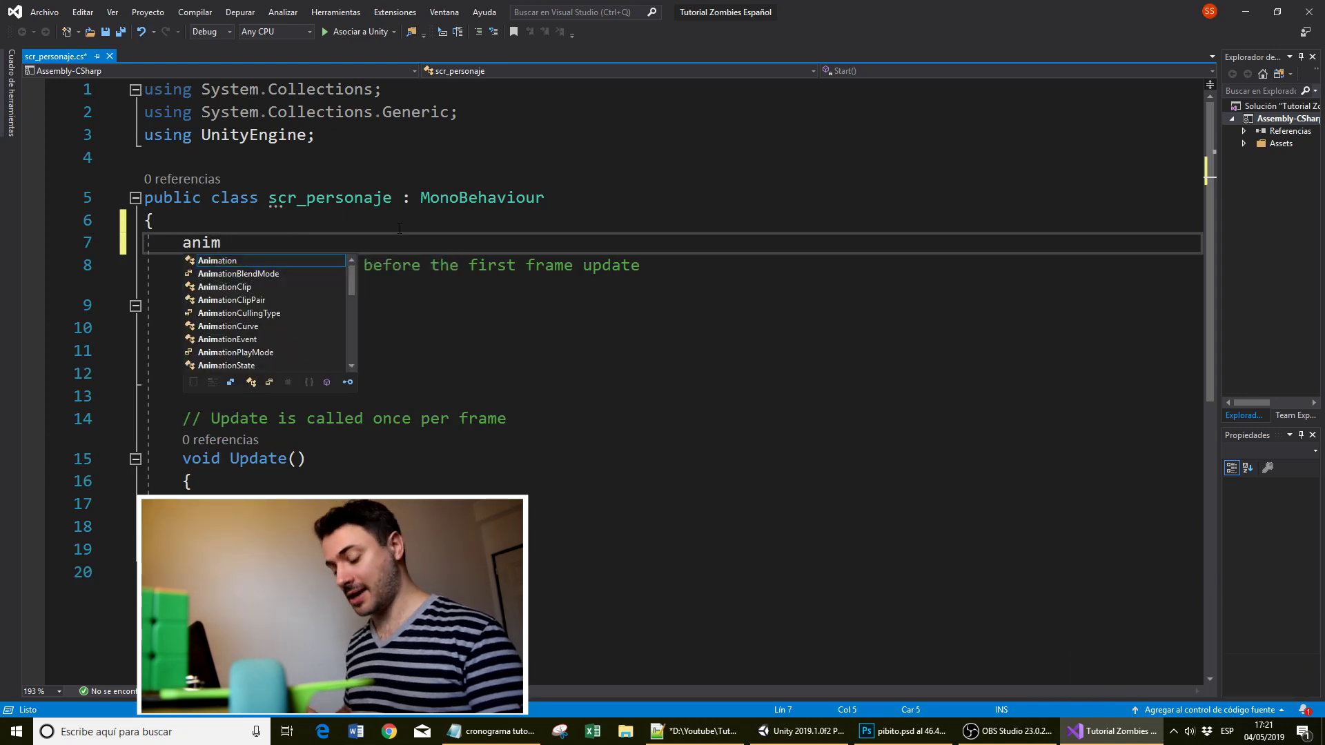
key("Left")
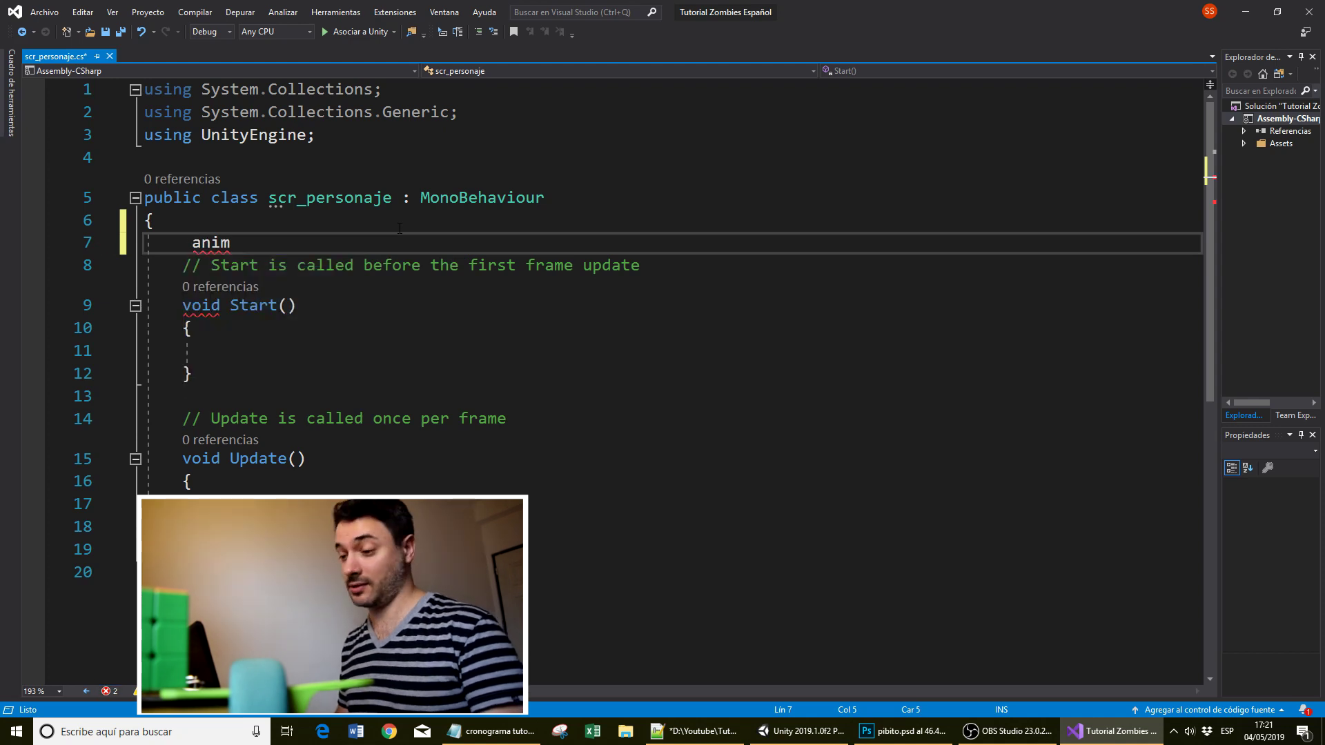
type("Animator")
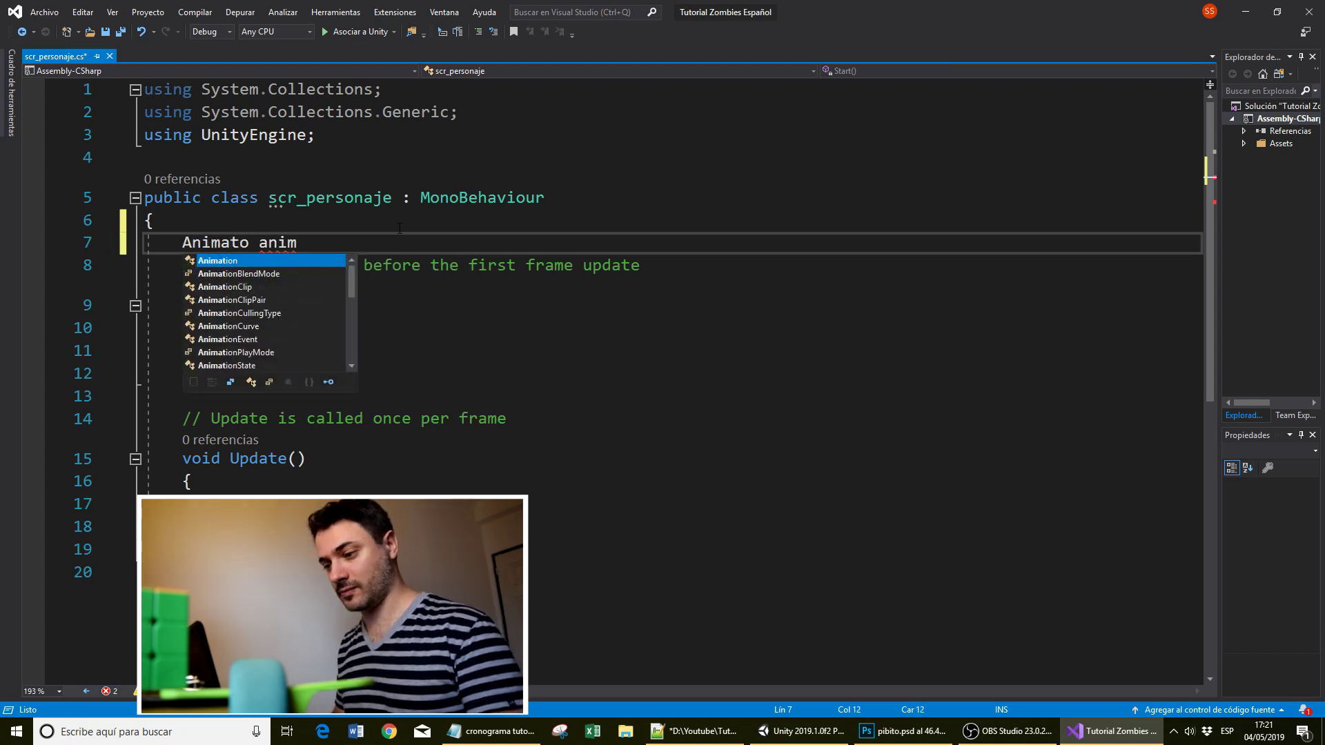
key("End")
type(";")
Assign the variable inside Start with anim = GetComponent<Animator>();.
left_click(271, 336)
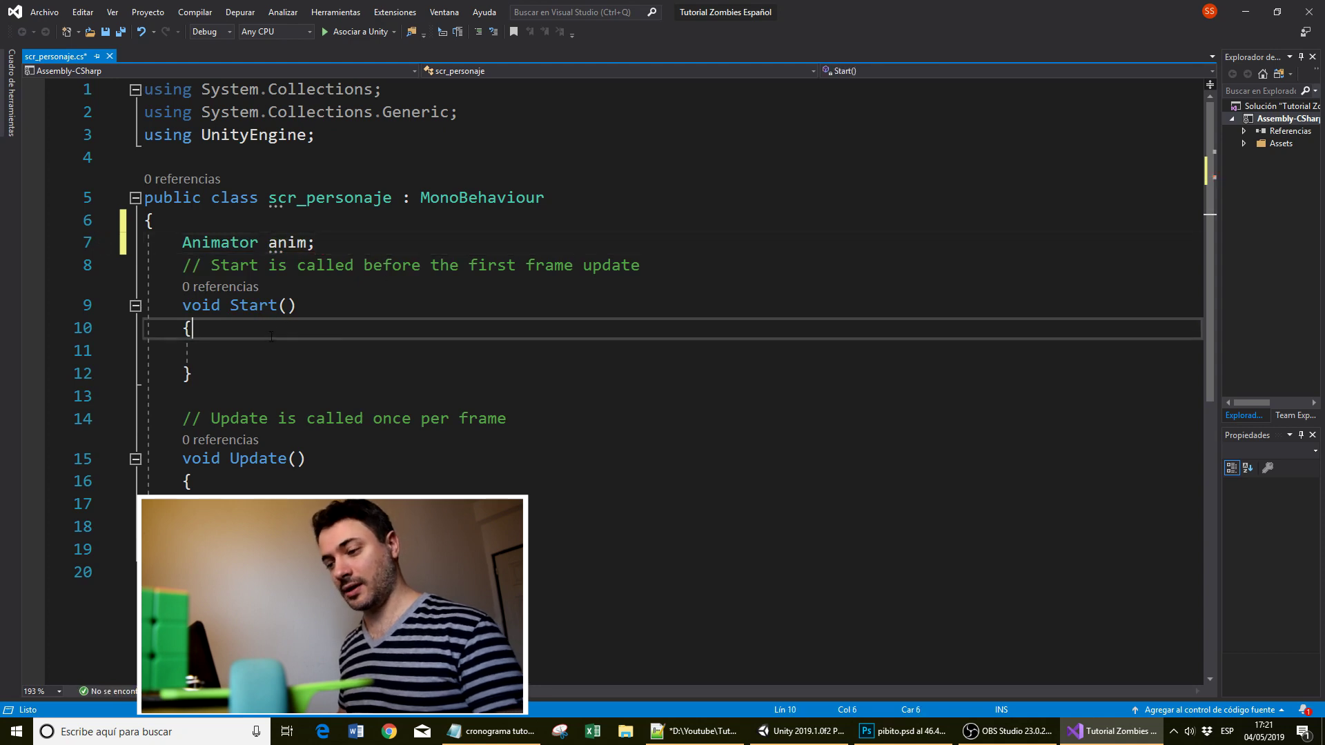
key("Down")
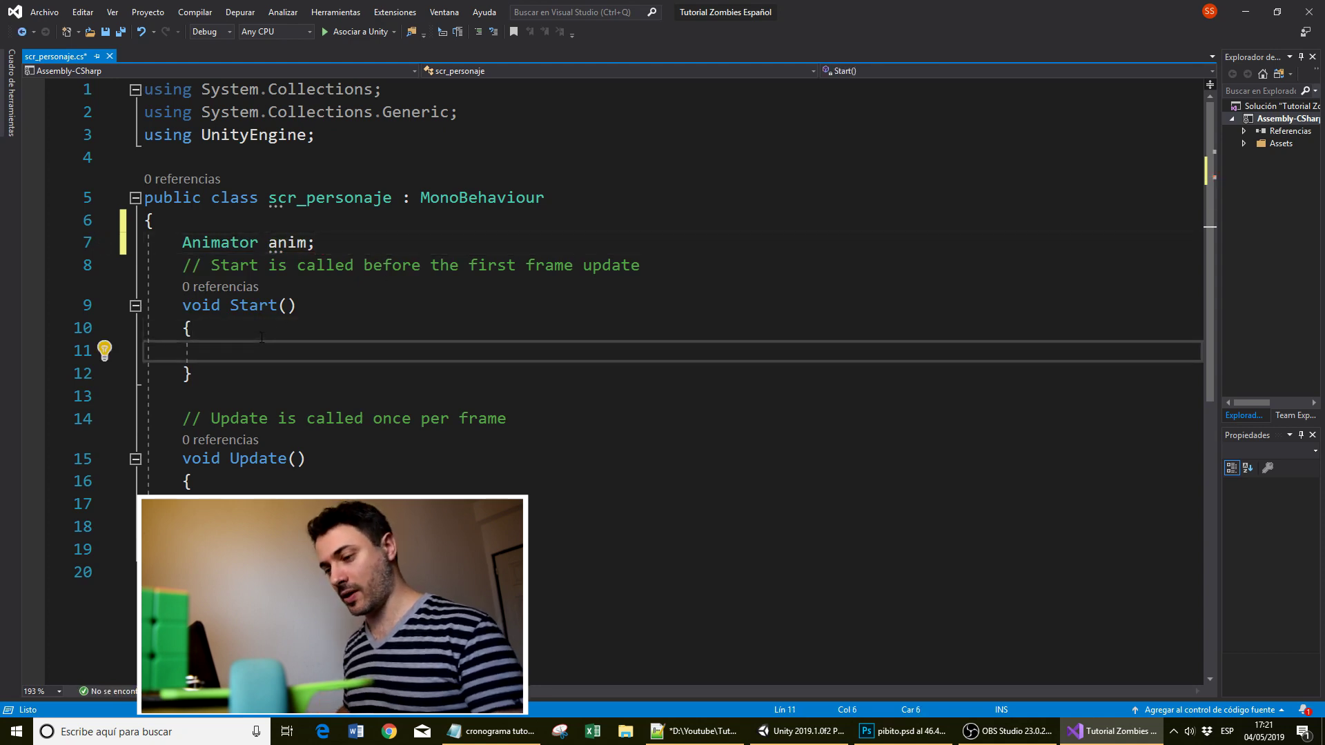
type("ani")
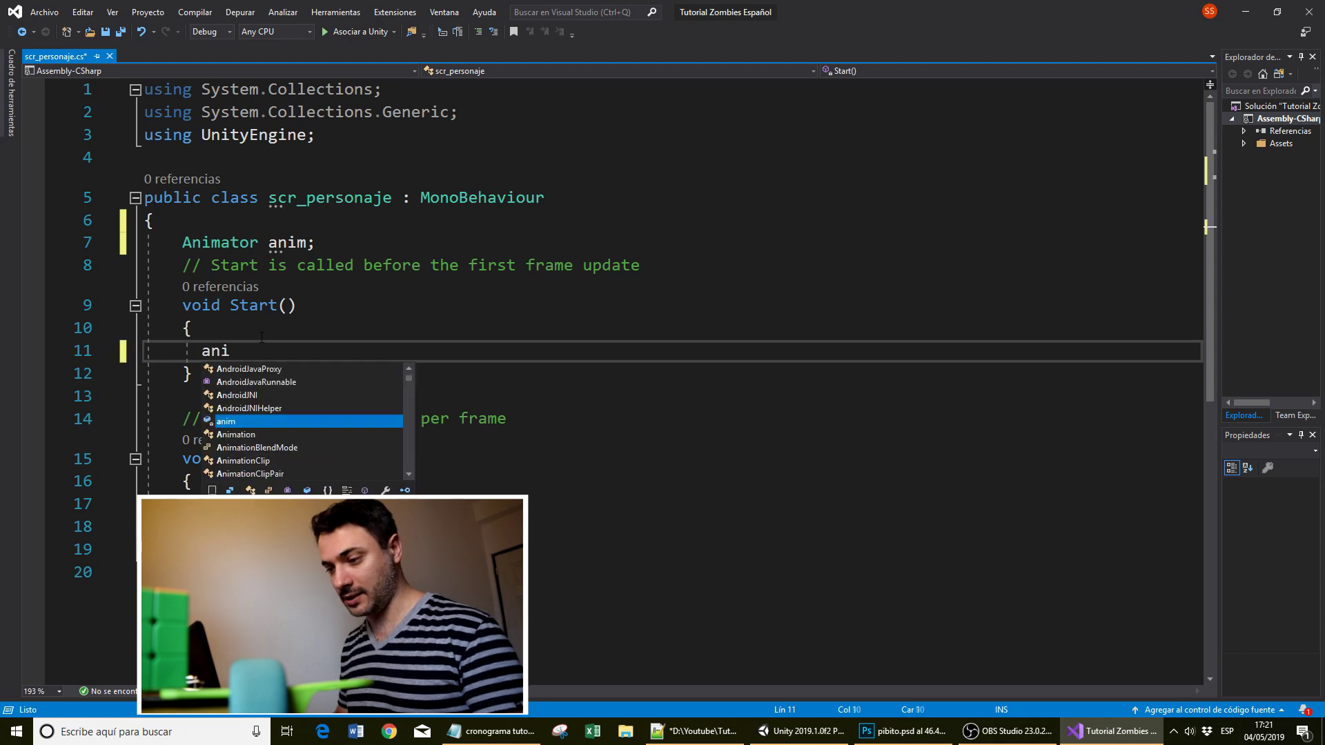
type("m = get")
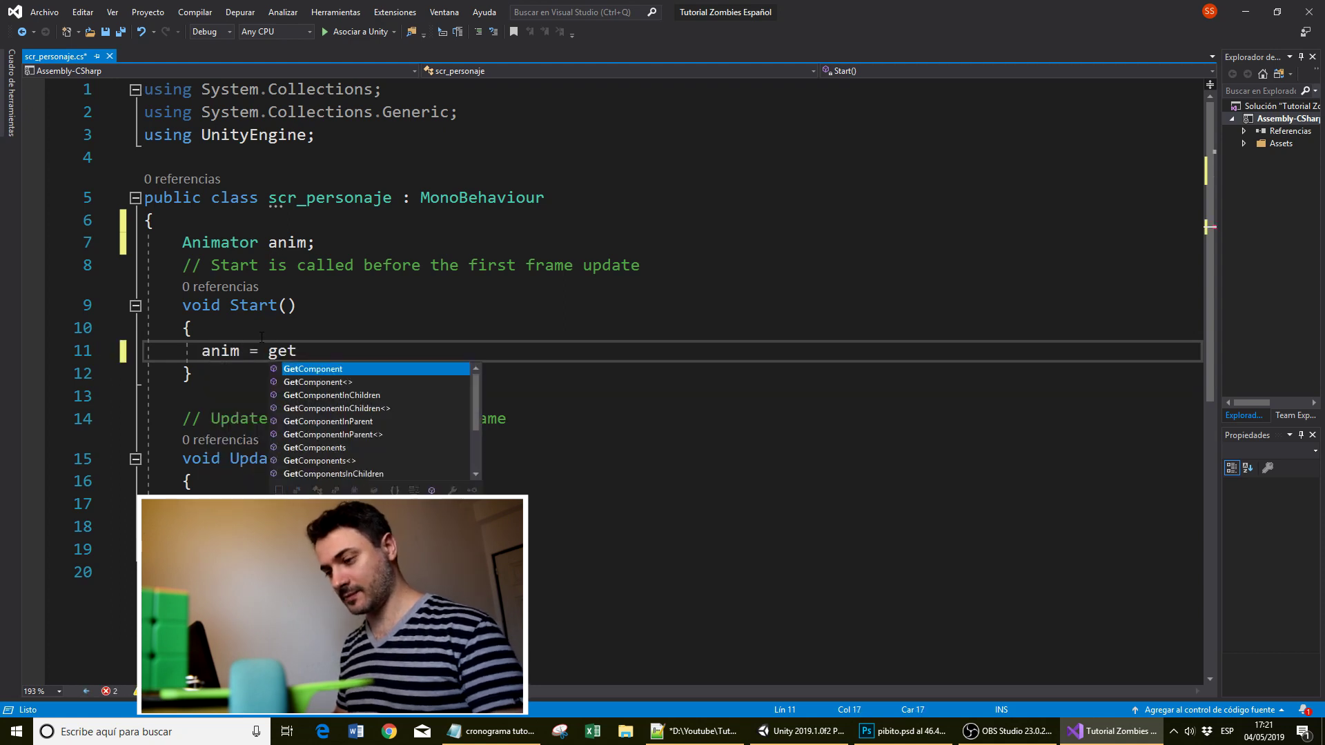
type("Component<Ani")
type("mator>()")
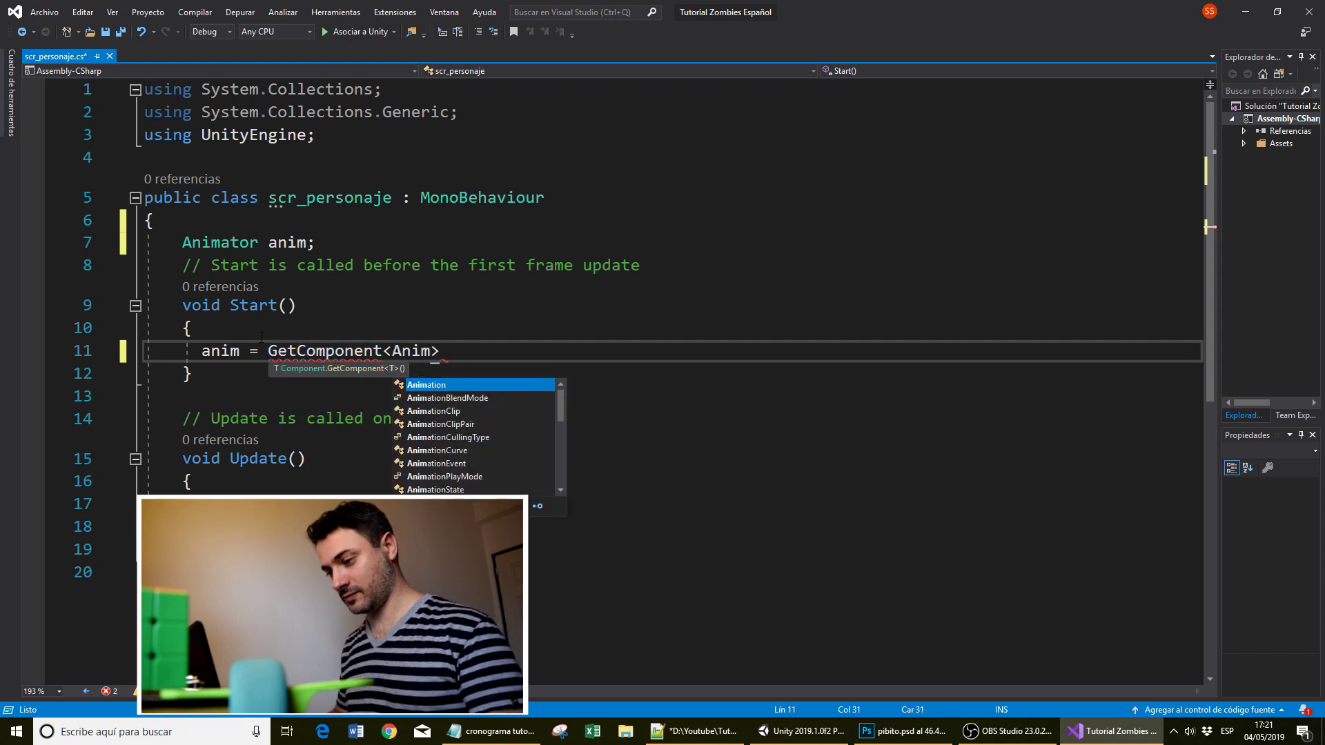
type(";")
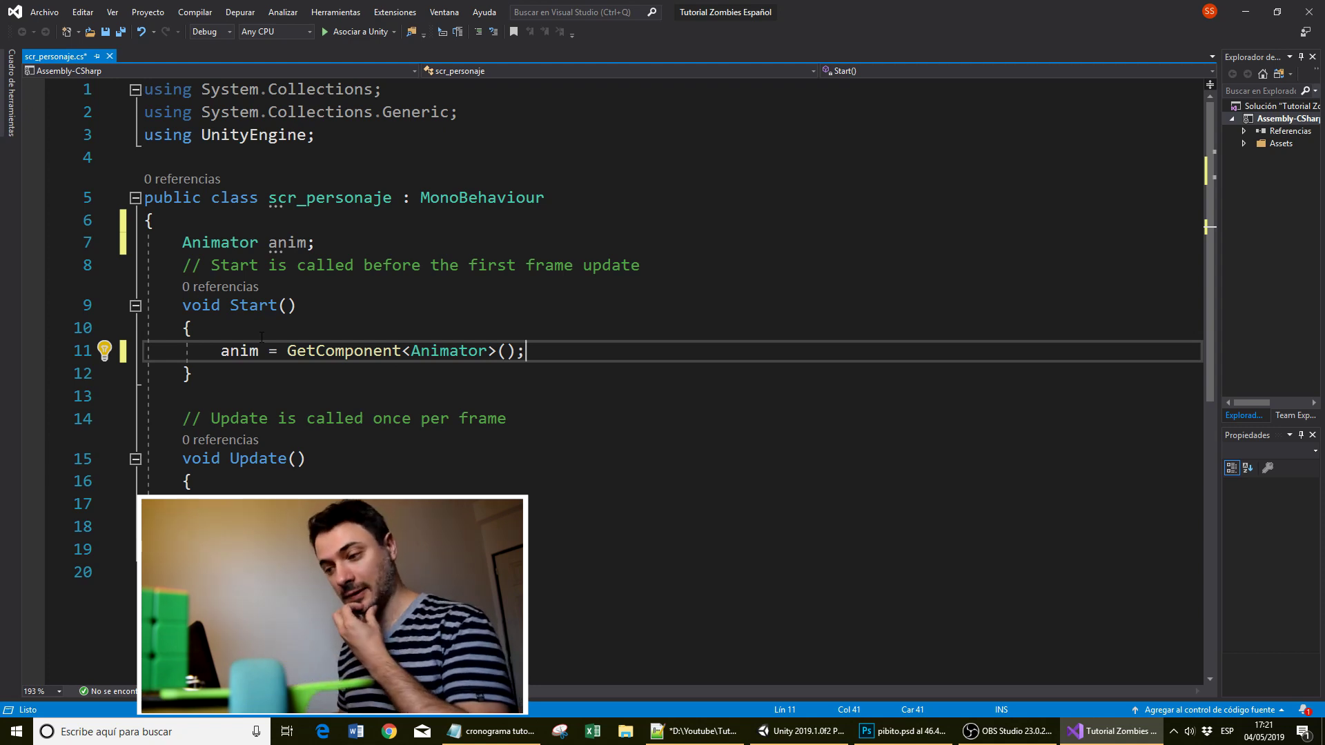
Write the condition if (Input.GetButtonDown("Jump")) inside the Update method.
left_click(315, 502)
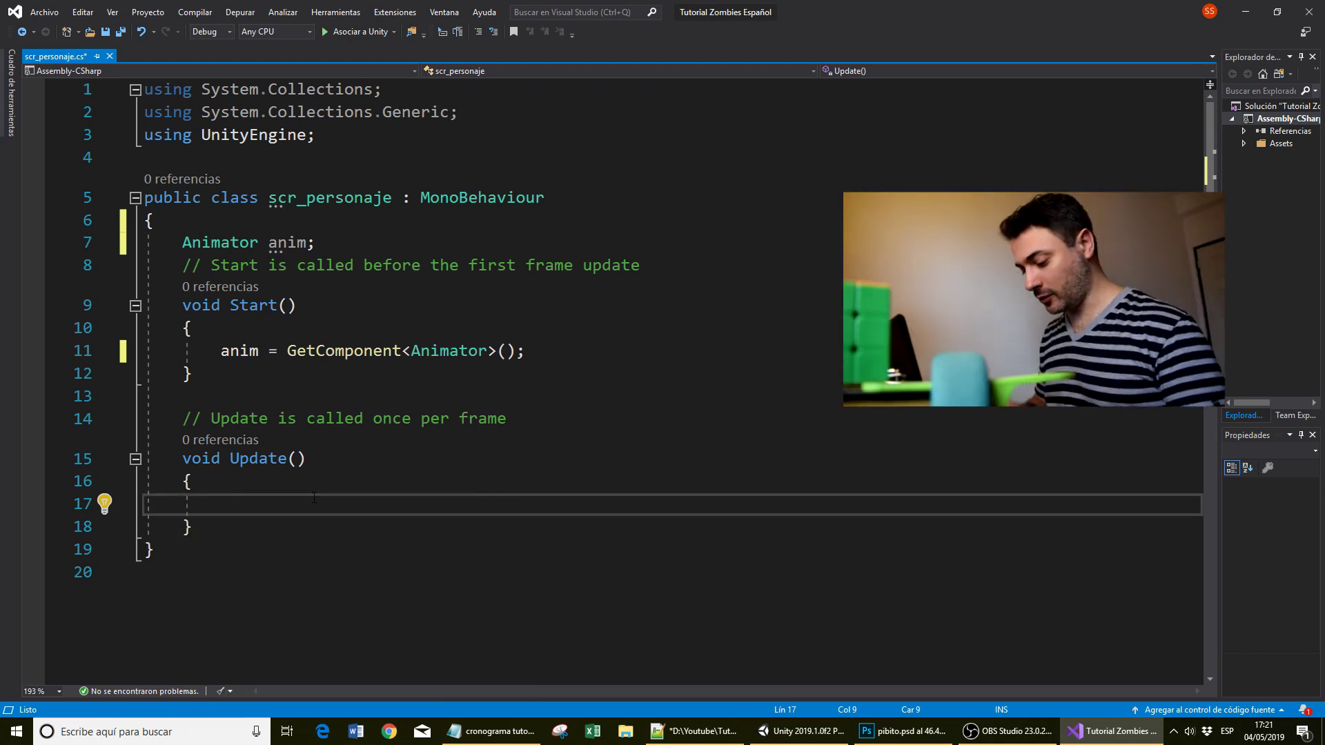
type("if (Input")
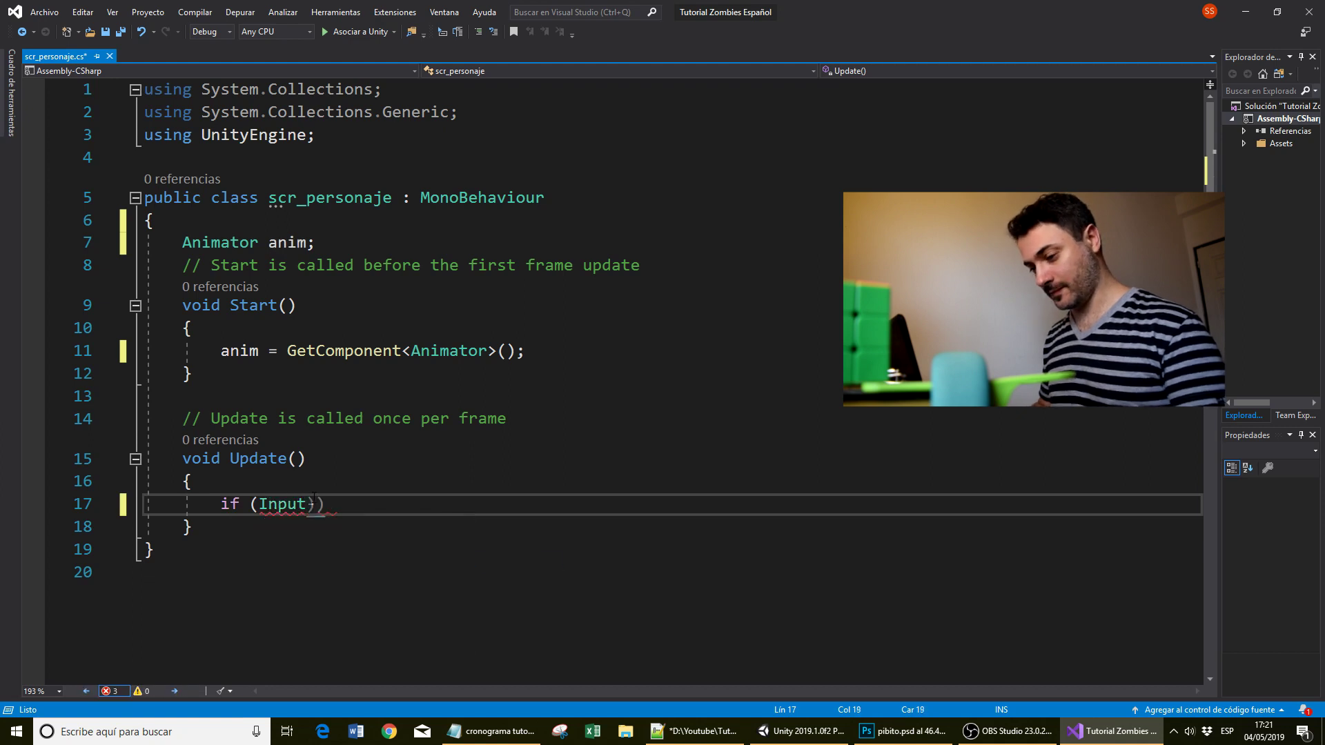
type(".GetBut")
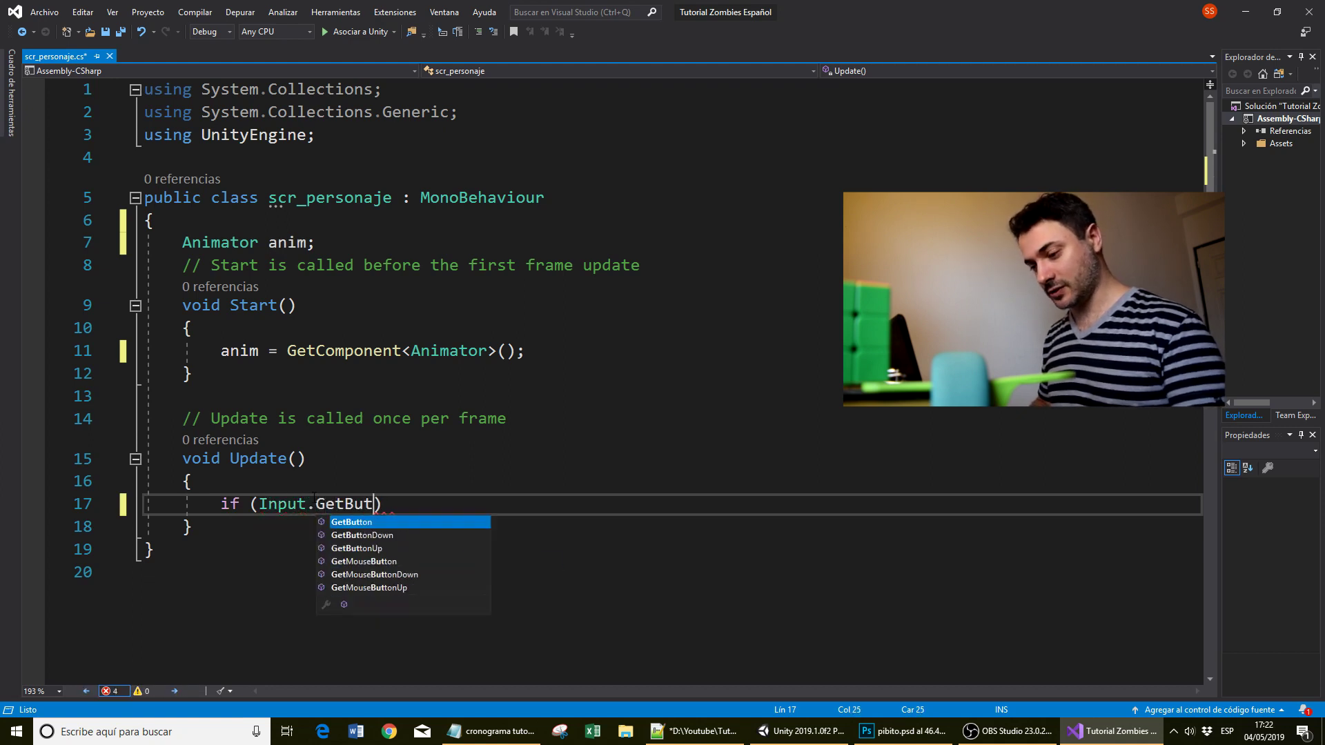
key("Down")
key("Tab")
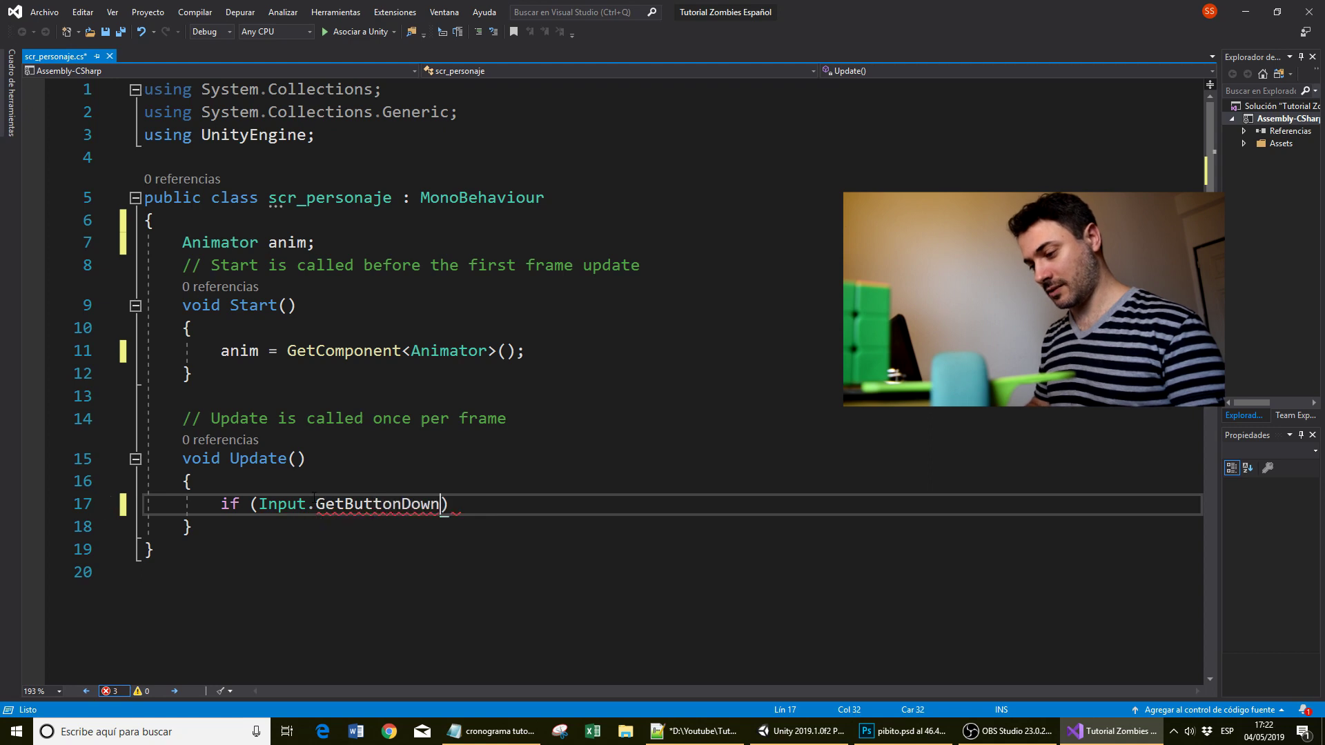
type("(\"Jump")
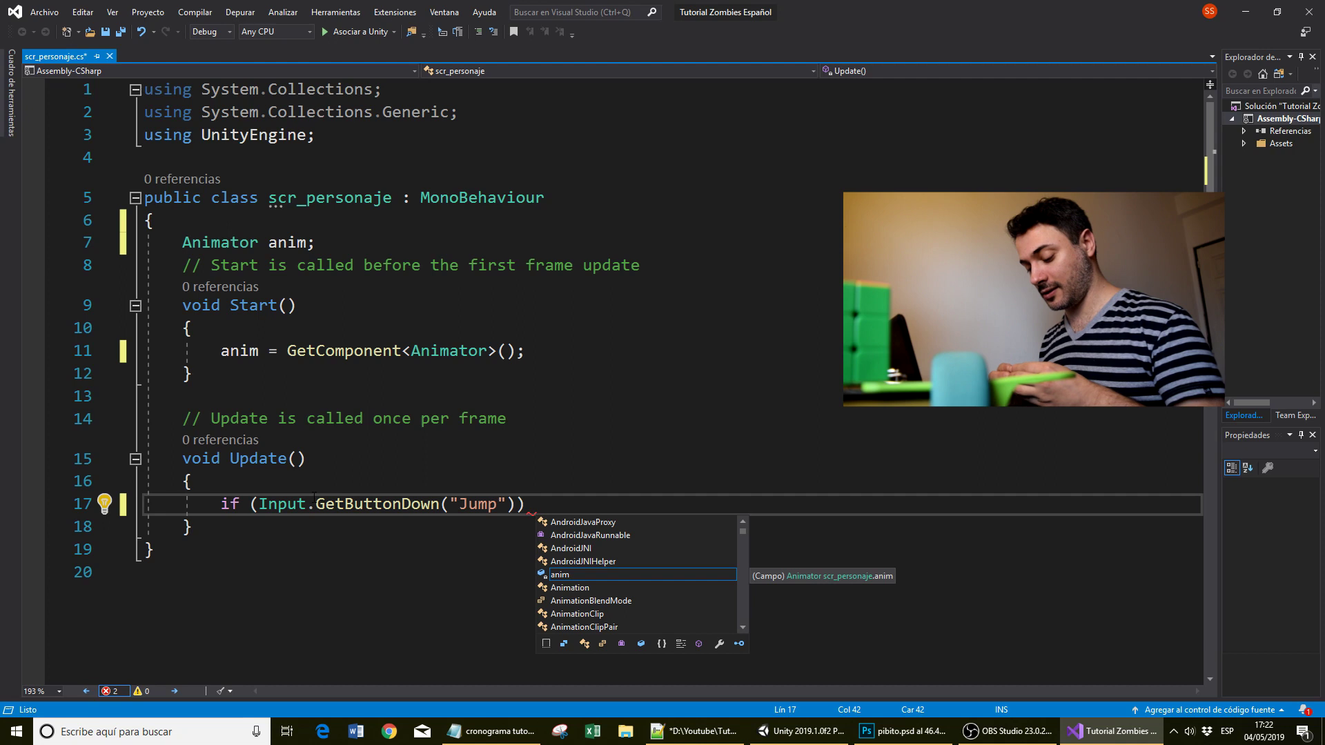
Complete the Jump condition with anim.SetTrigger("rascar"); and save the script.
type("an")
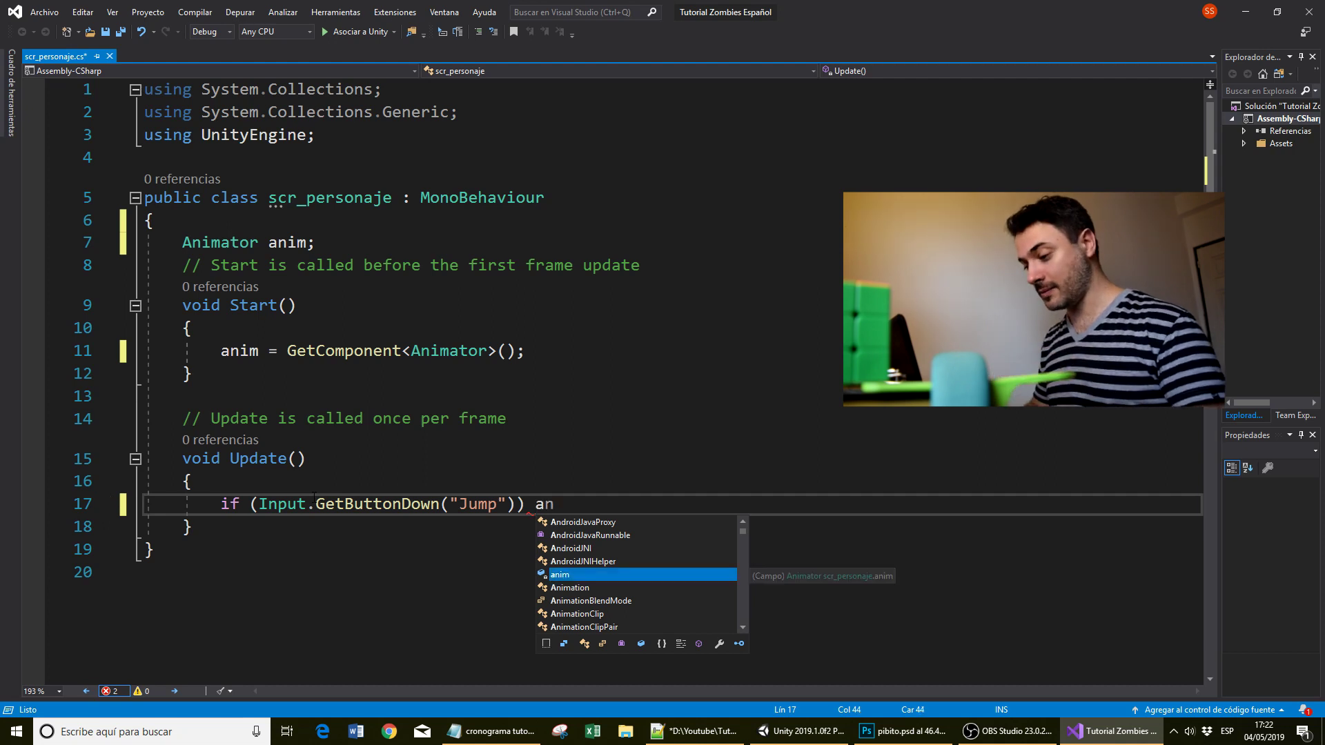
type("im.settri")
key("Tab")
type("(\"")
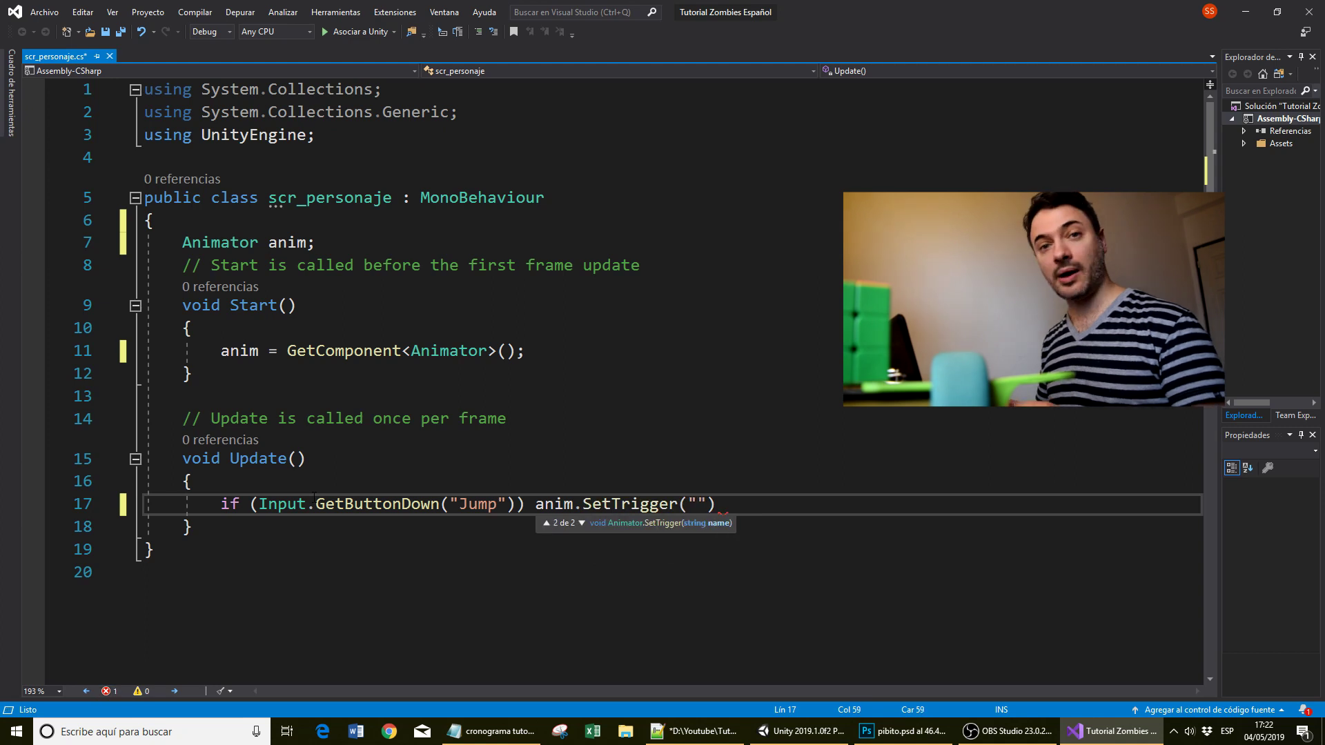
type("rascar\");")
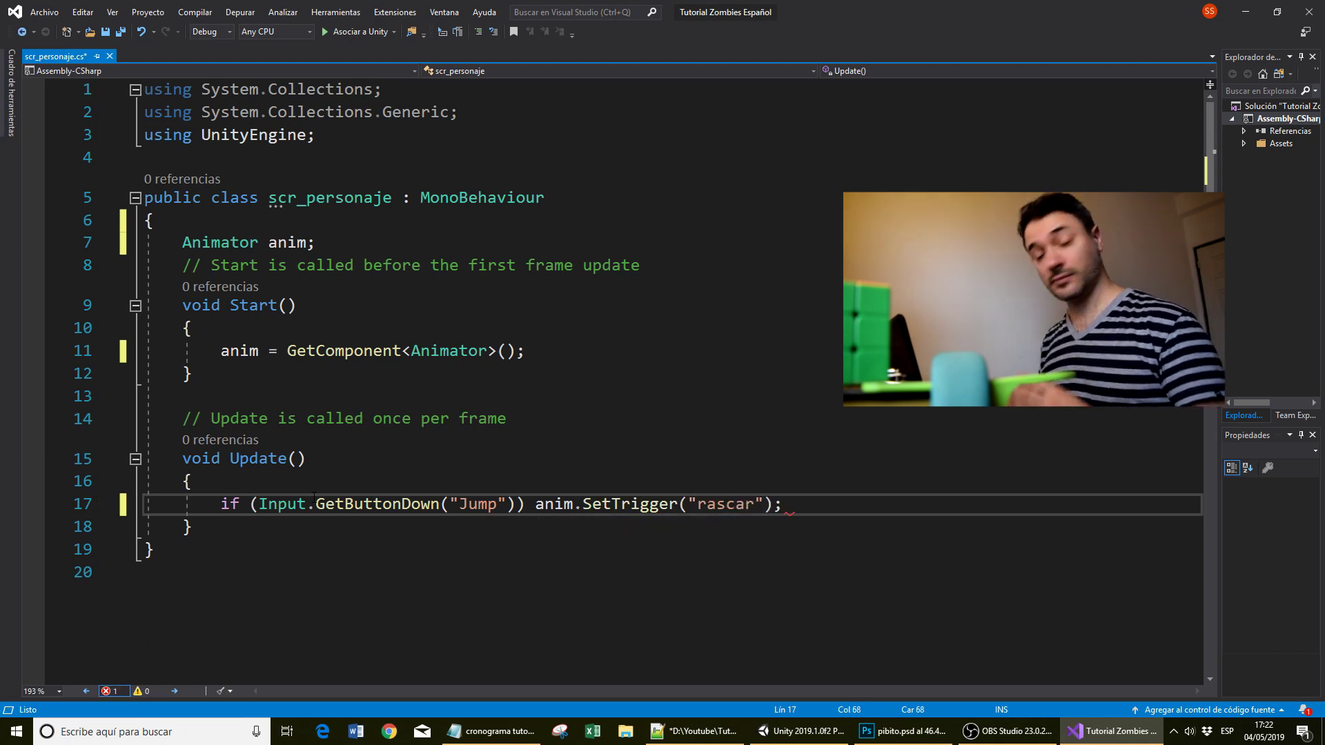
key("ctrl+s")
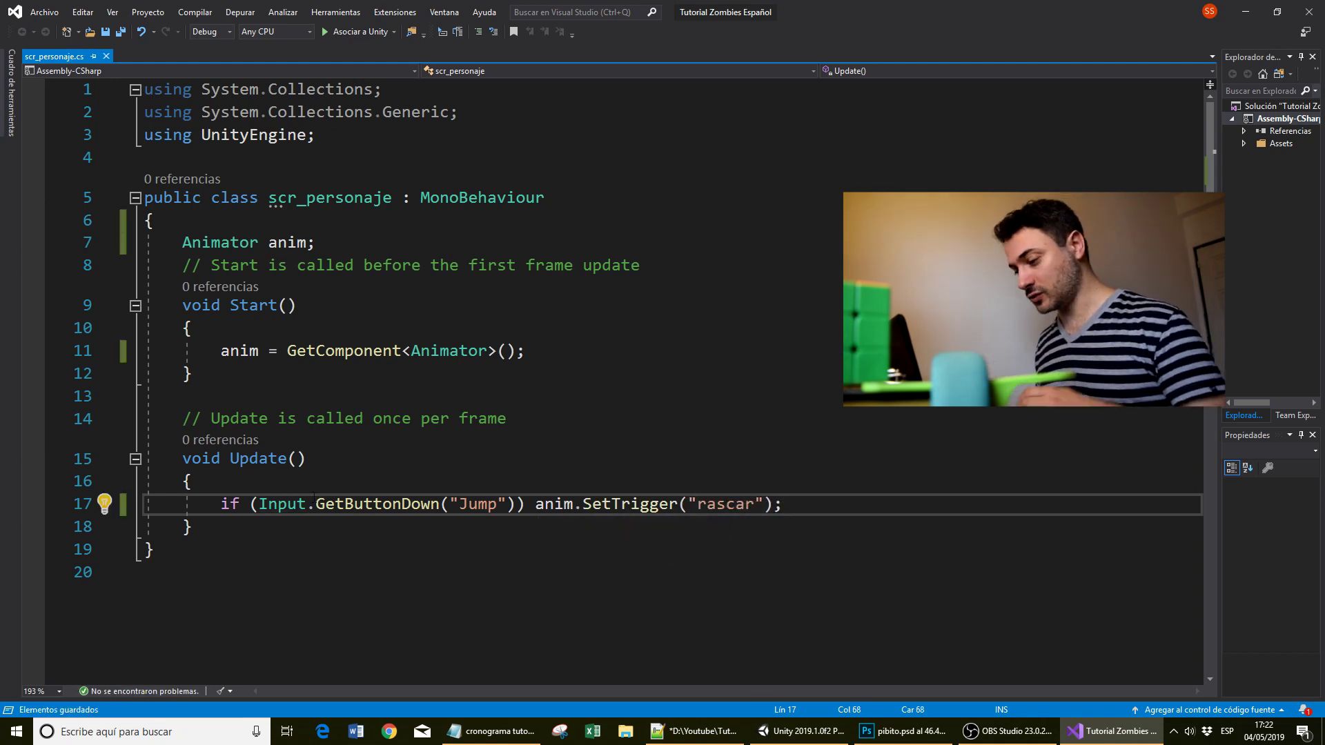
Switch back to Unity and run the scene to test the scr_personaje script.
left_click(801, 731)
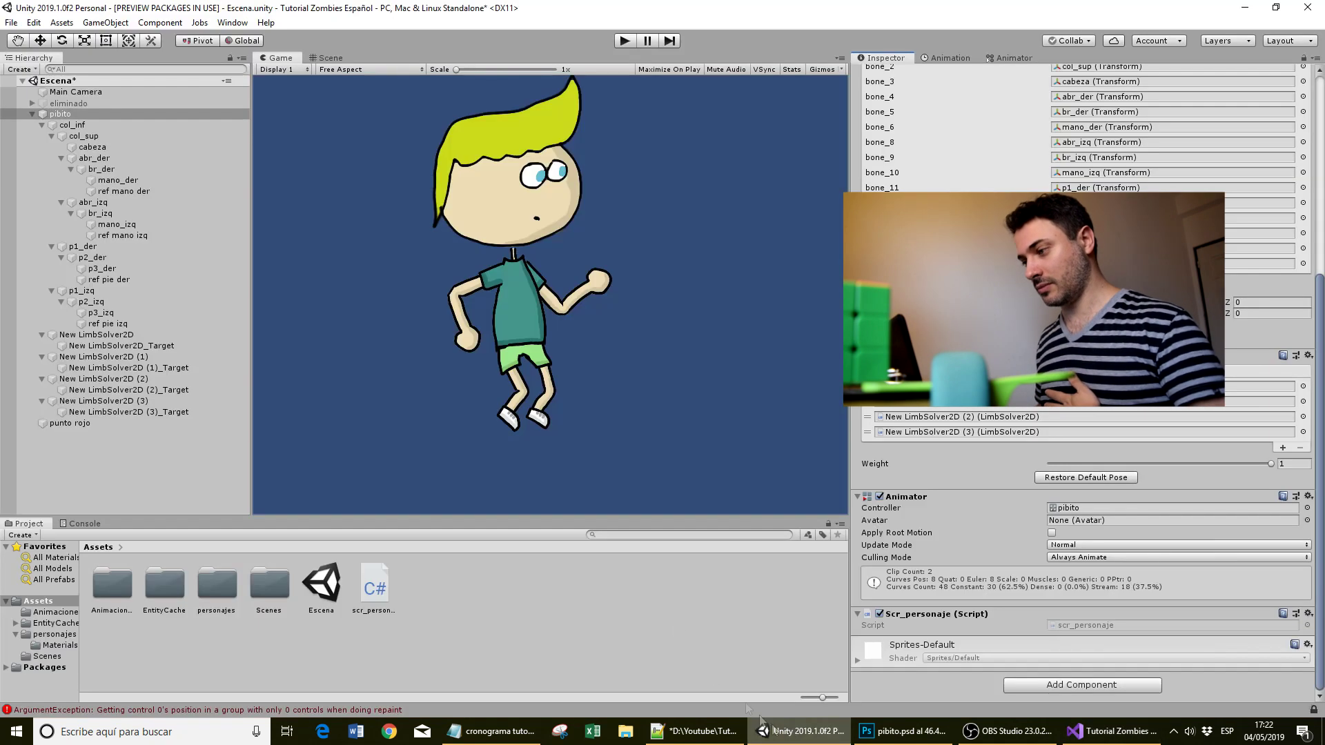
left_click(624, 41)
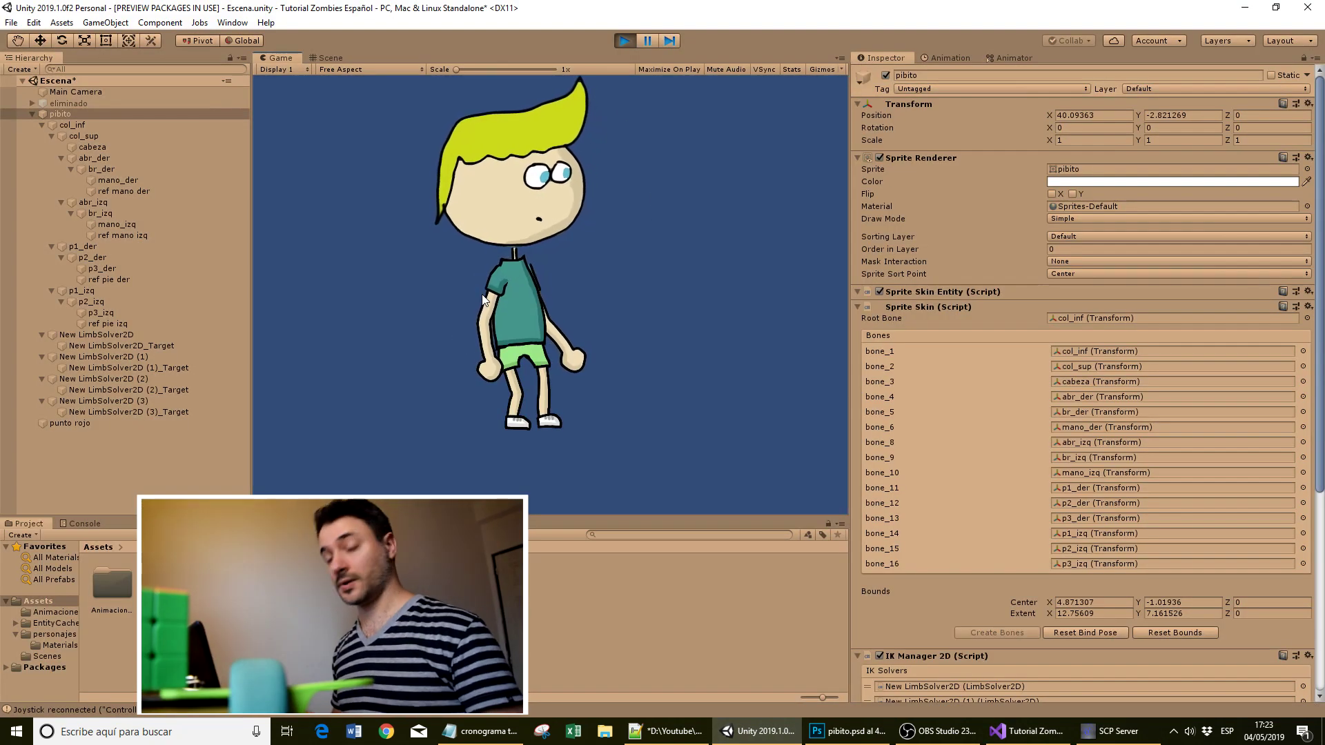